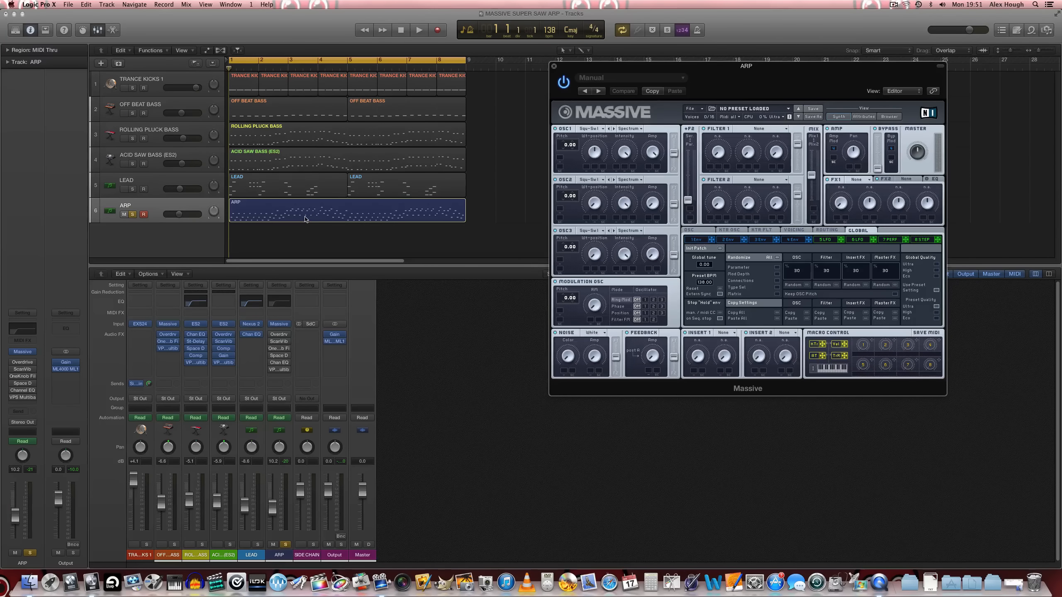
- Play the ARP region and examine its full note pattern in the Piano Roll, closing the editor when done
key(space)
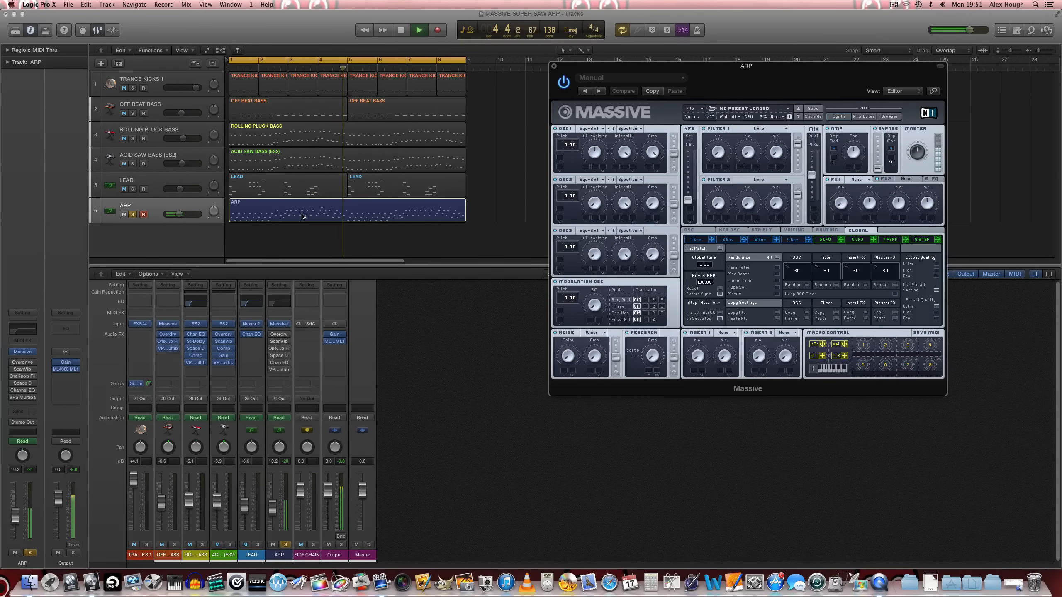
double_click(307, 217)
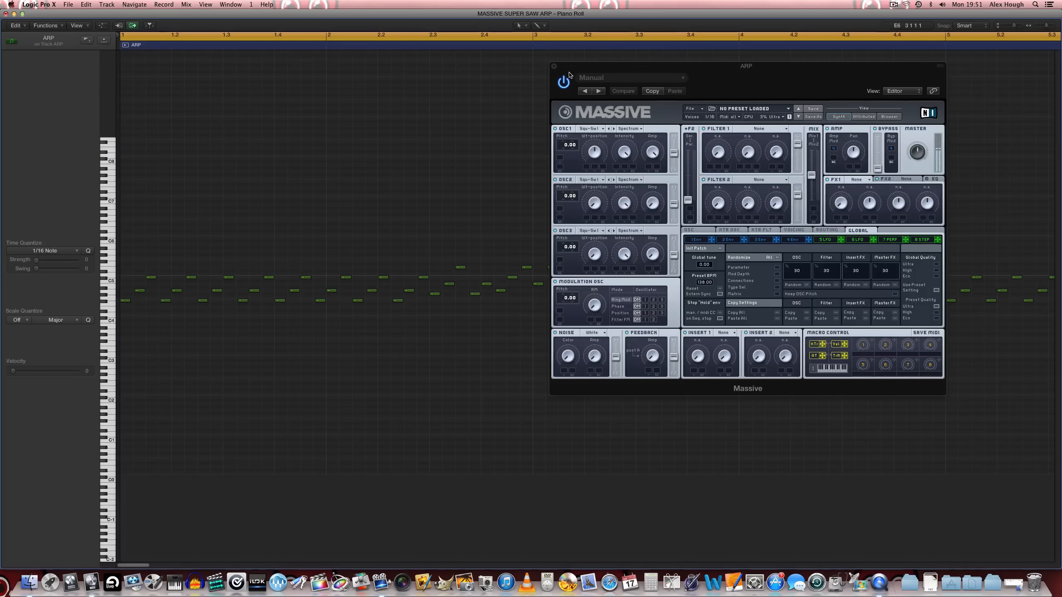
key(v)
scroll(528, 173, left, 5)
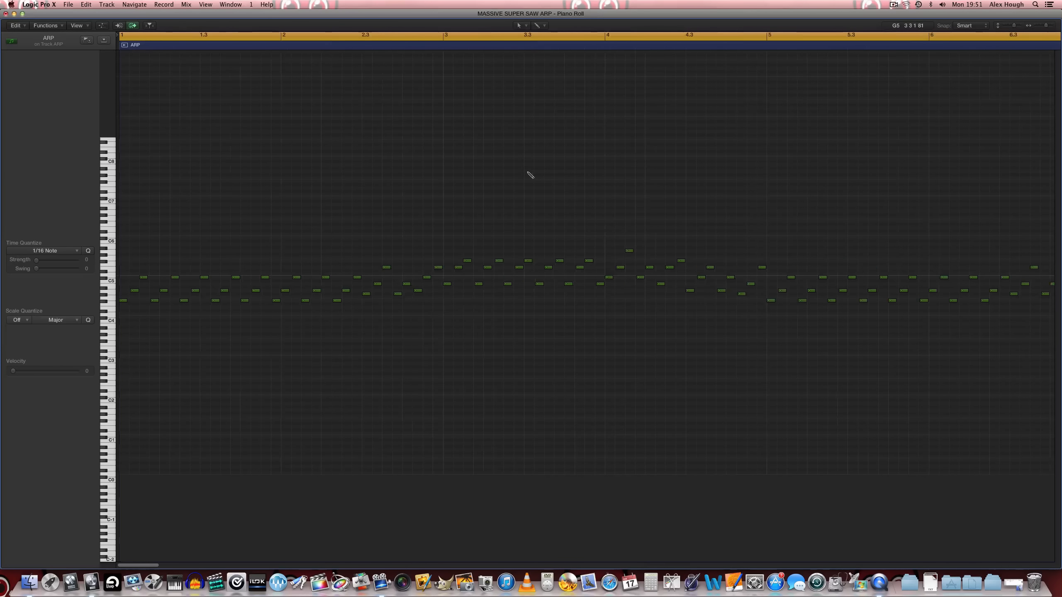
scroll(528, 172, up, 3)
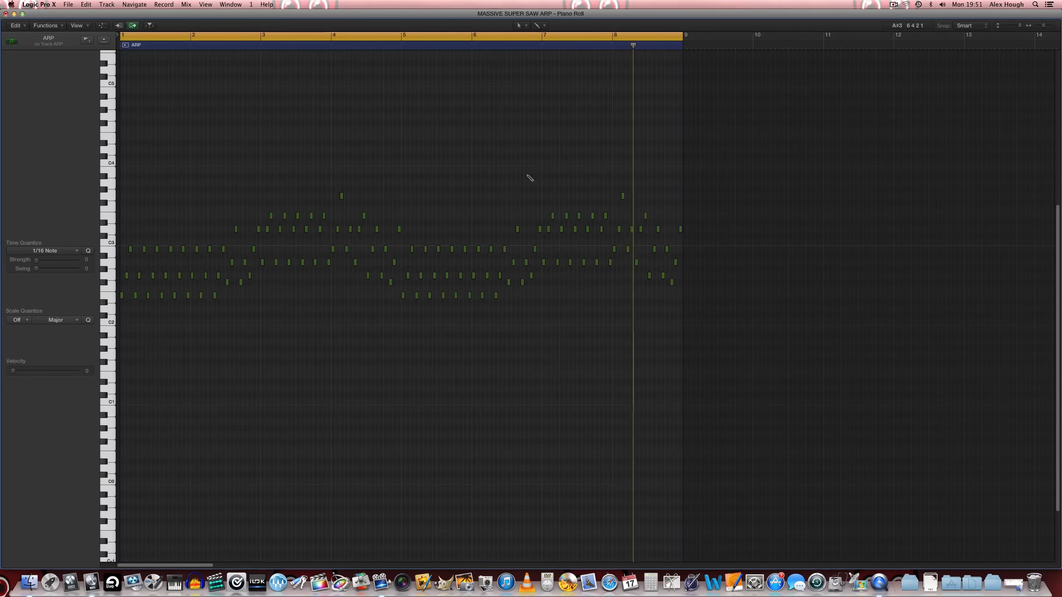
scroll(525, 175, right, 4)
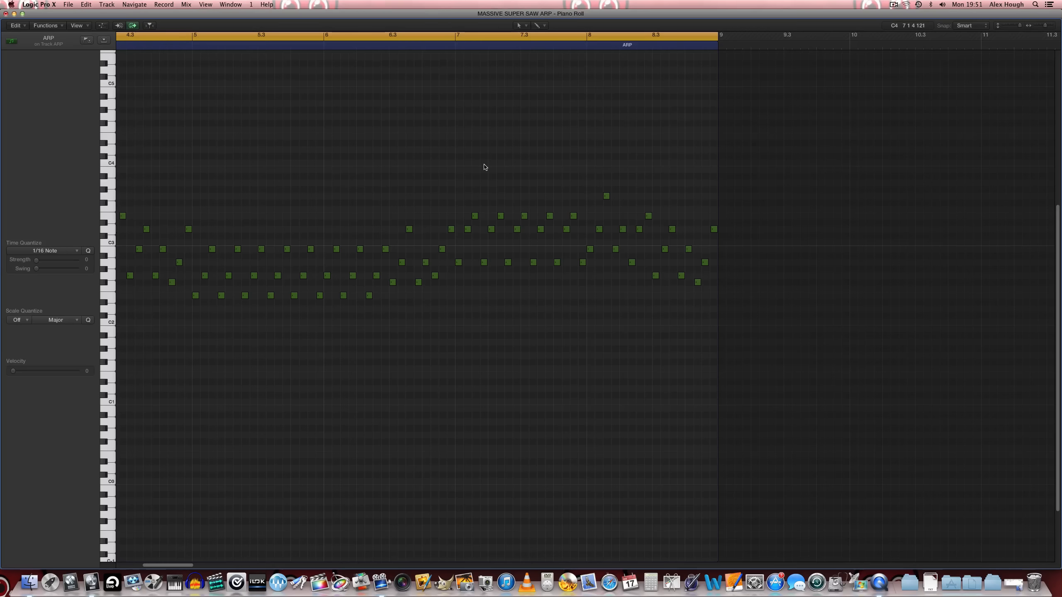
key(z)
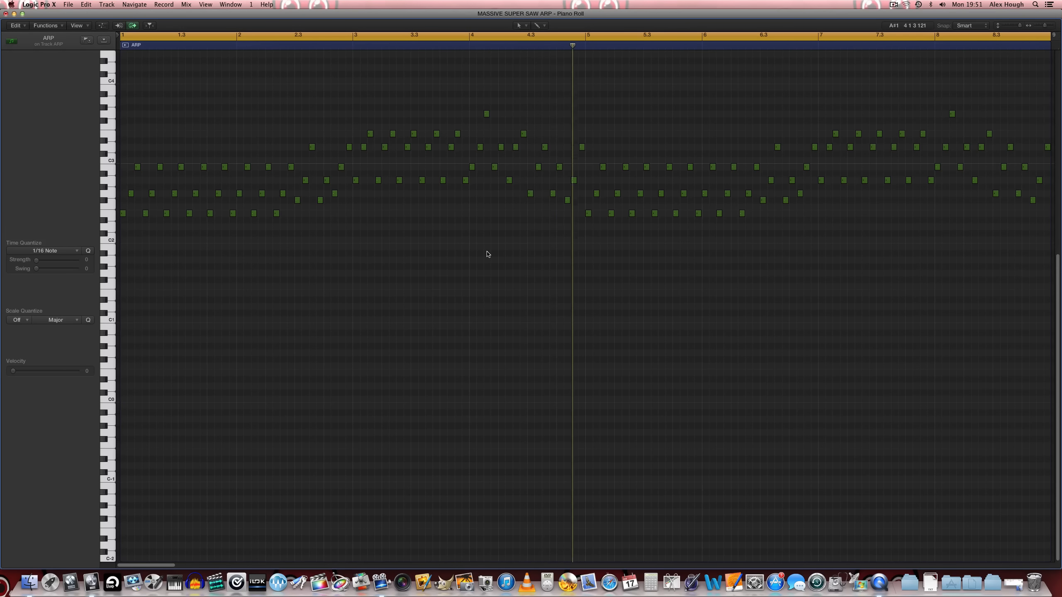
key(space)
key(super+w)
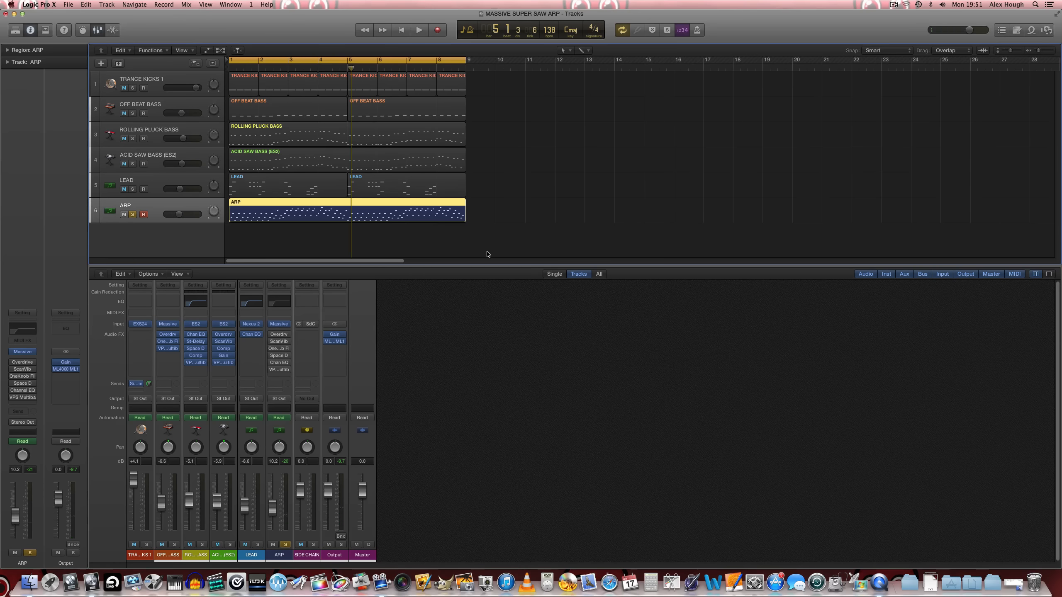
- Reopen Massive on the ARP track from the project start, set OSC1's wavetable to Polysaw II and audition it
click(304, 241)
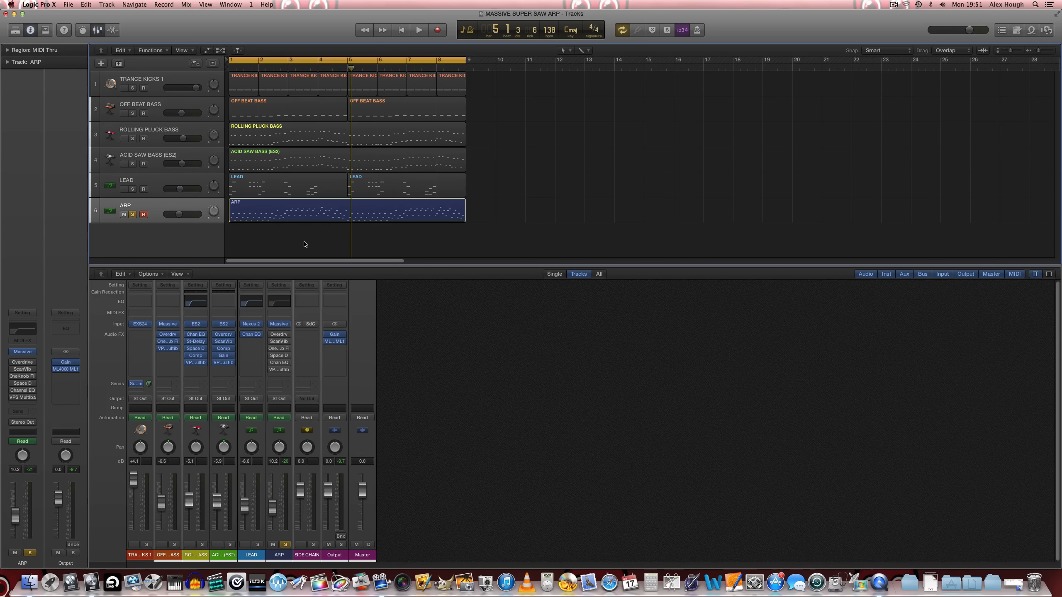
key(Return)
click(278, 324)
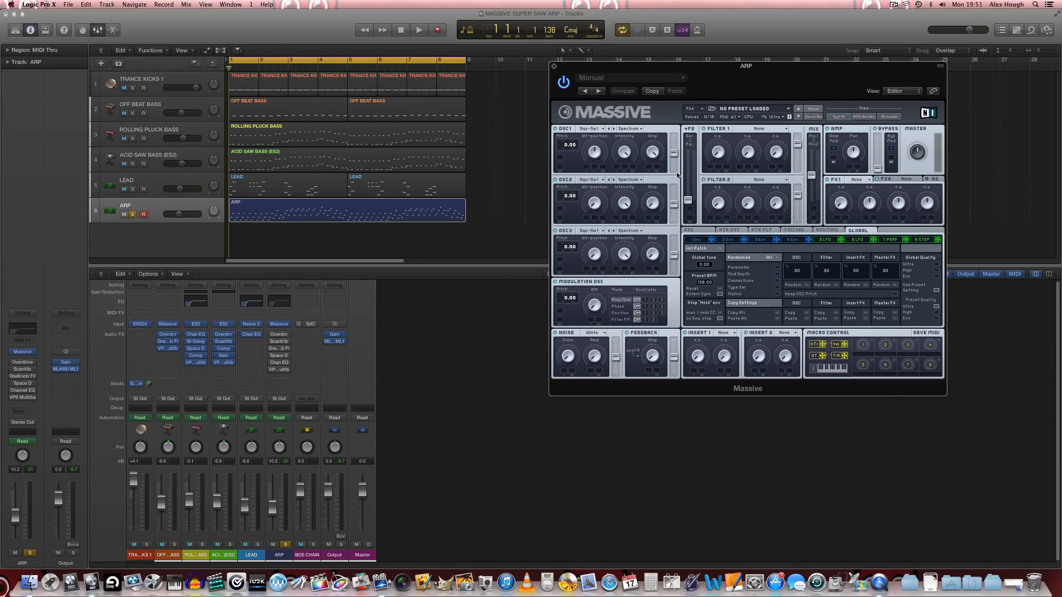
click(601, 130)
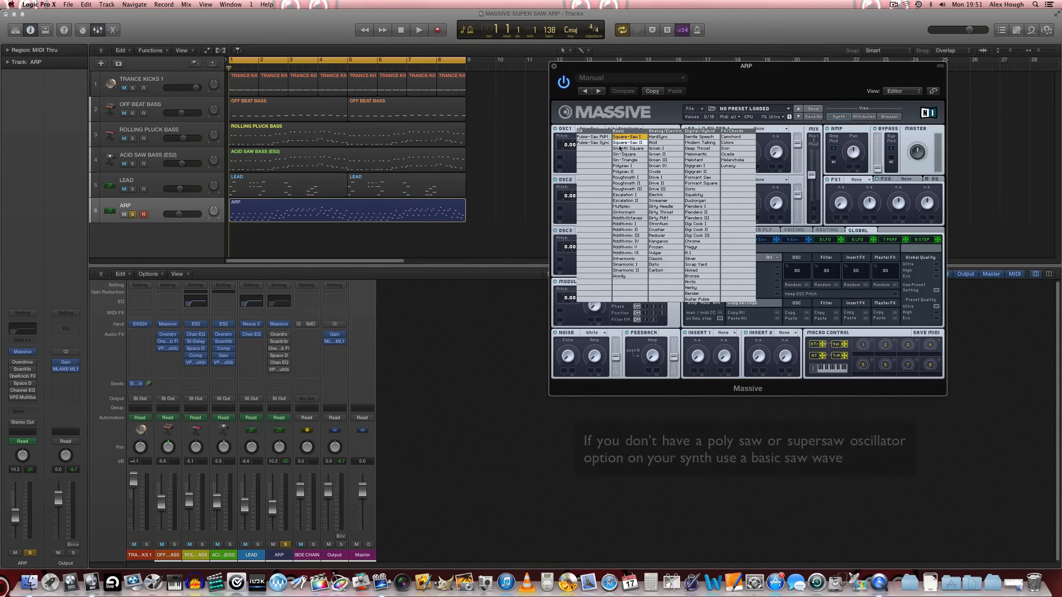
click(632, 172)
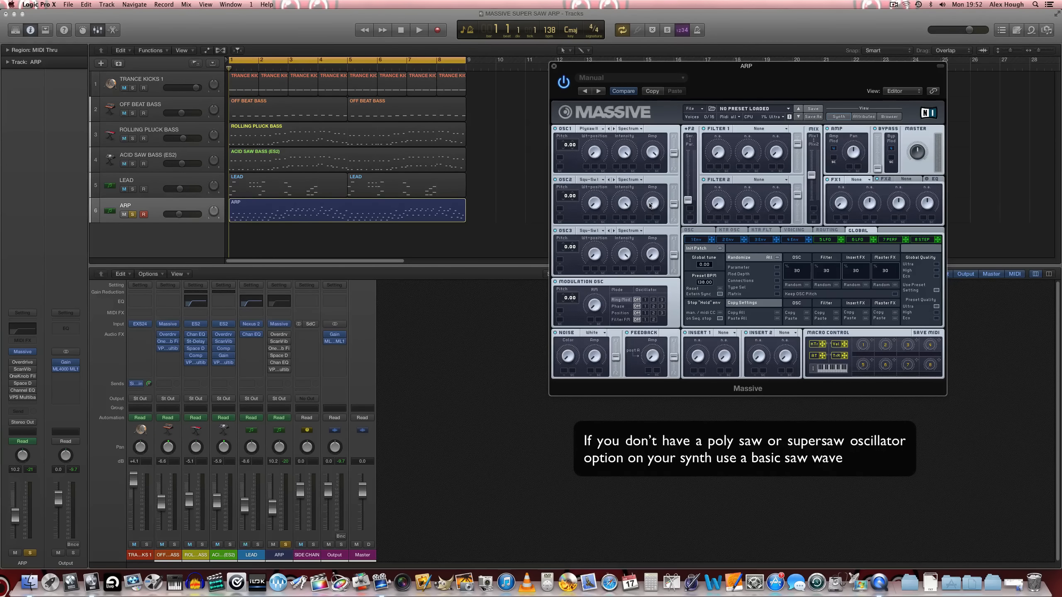
key(space)
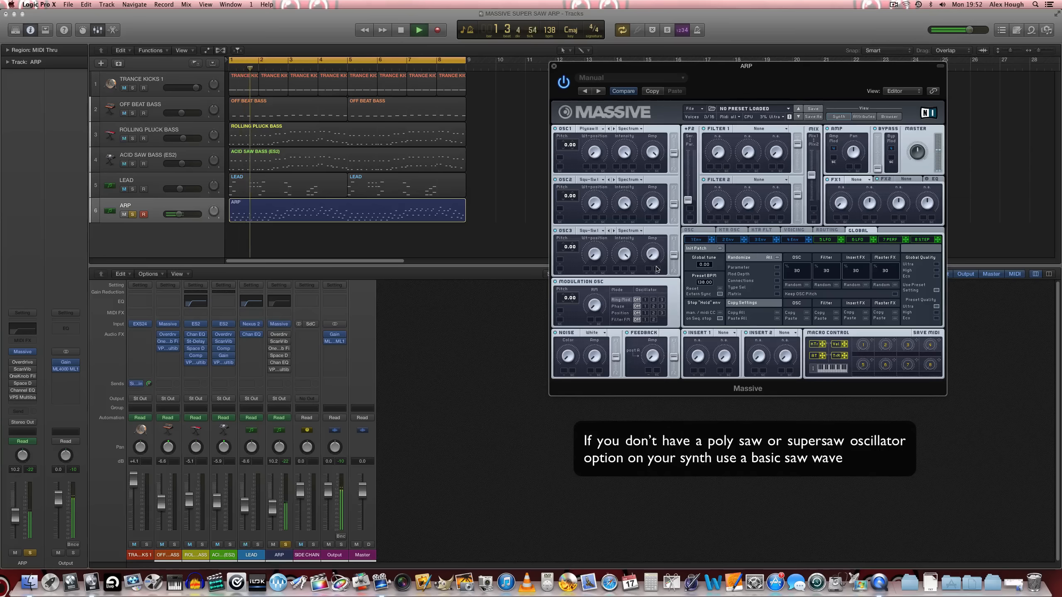
key(space)
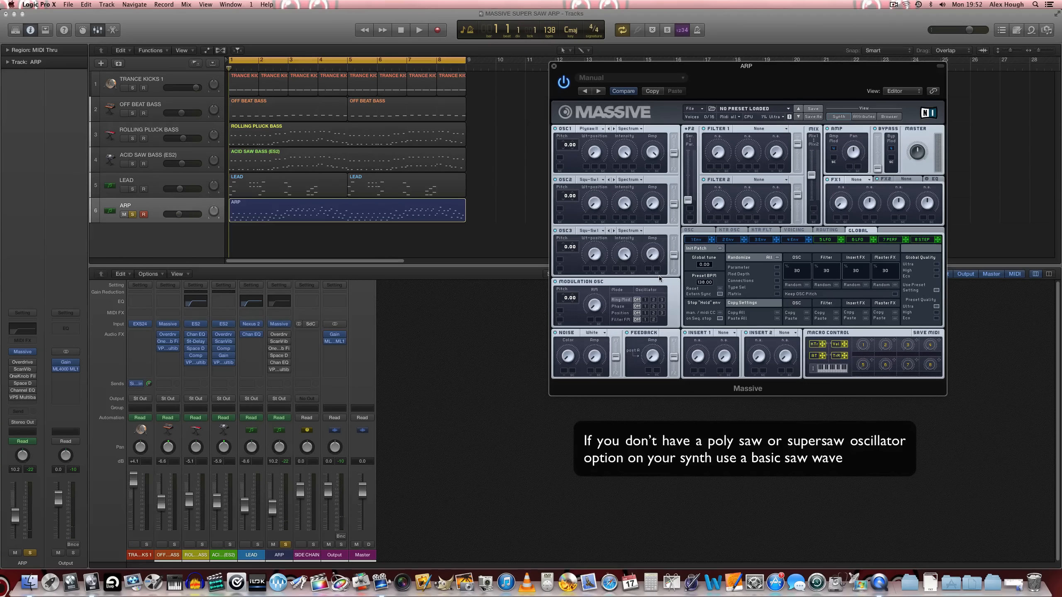
- Set OSC2's wavetable to Square-Saw II, detune its pitch to 0.11 and audition the sound
click(594, 179)
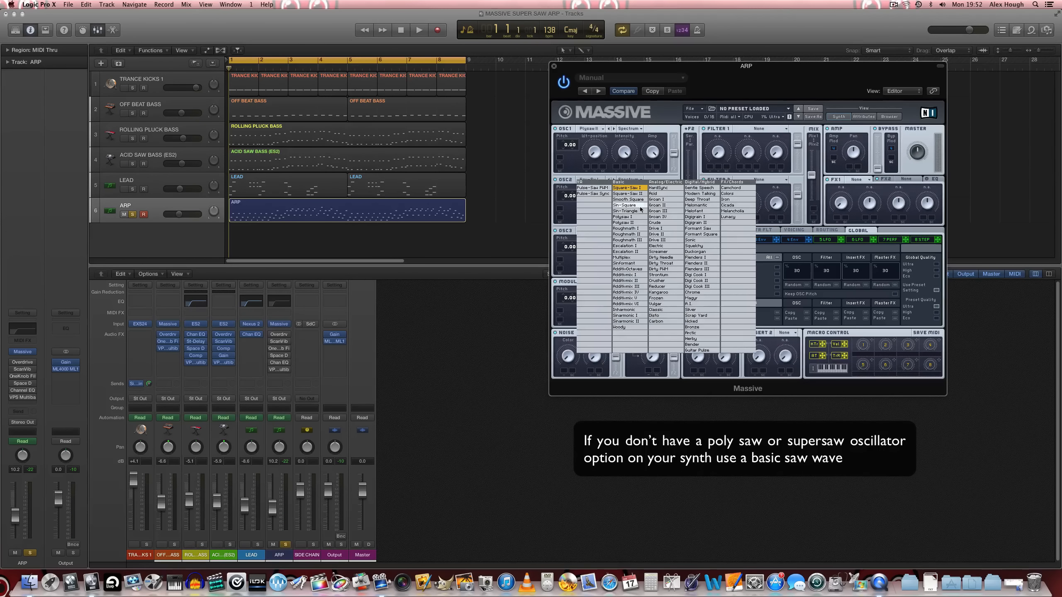
click(644, 190)
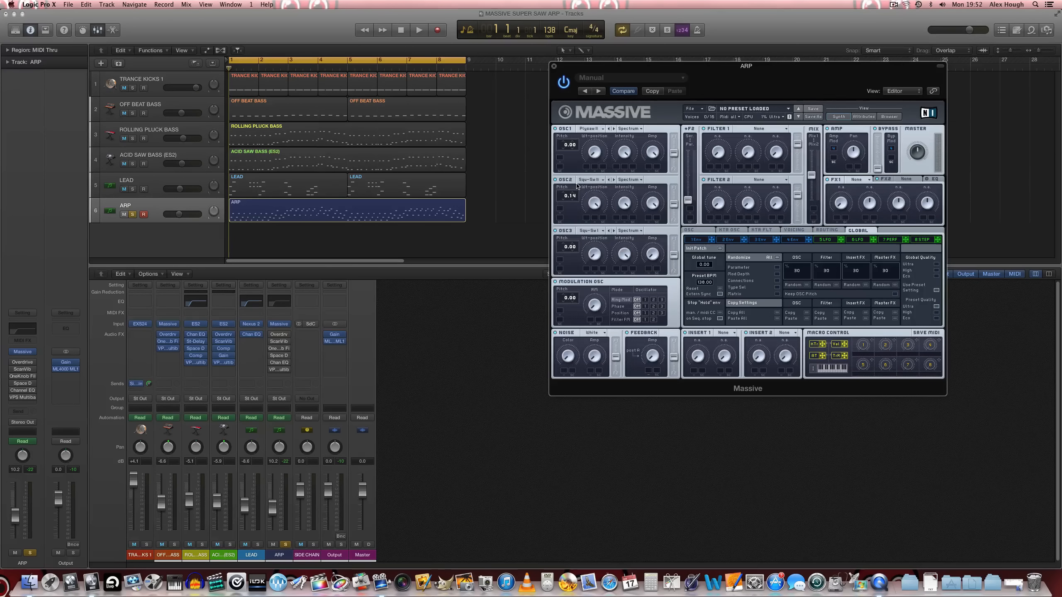
drag(576, 186, 577, 188)
key(space)
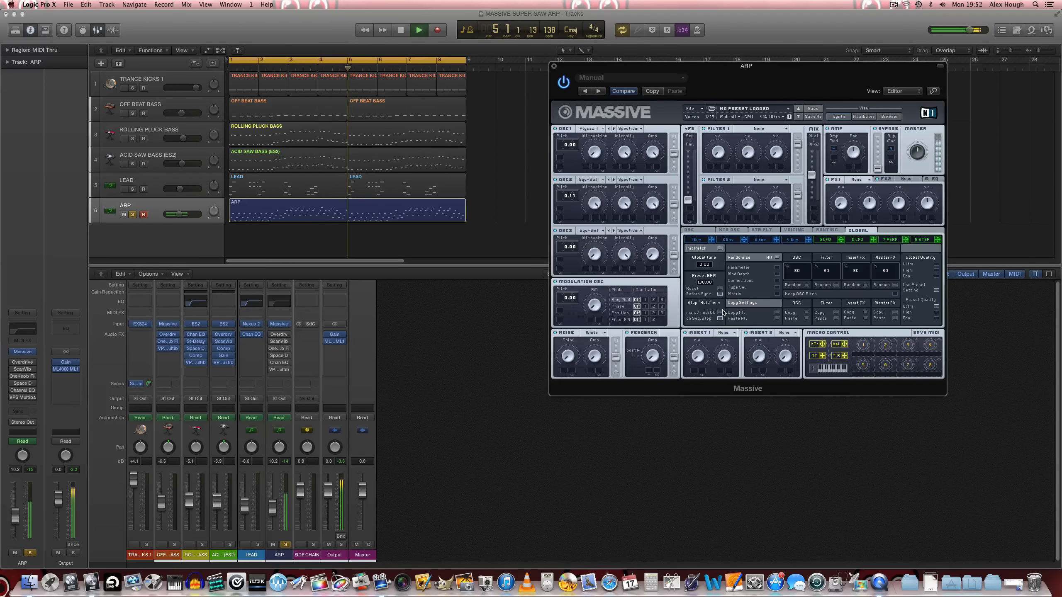
key(space)
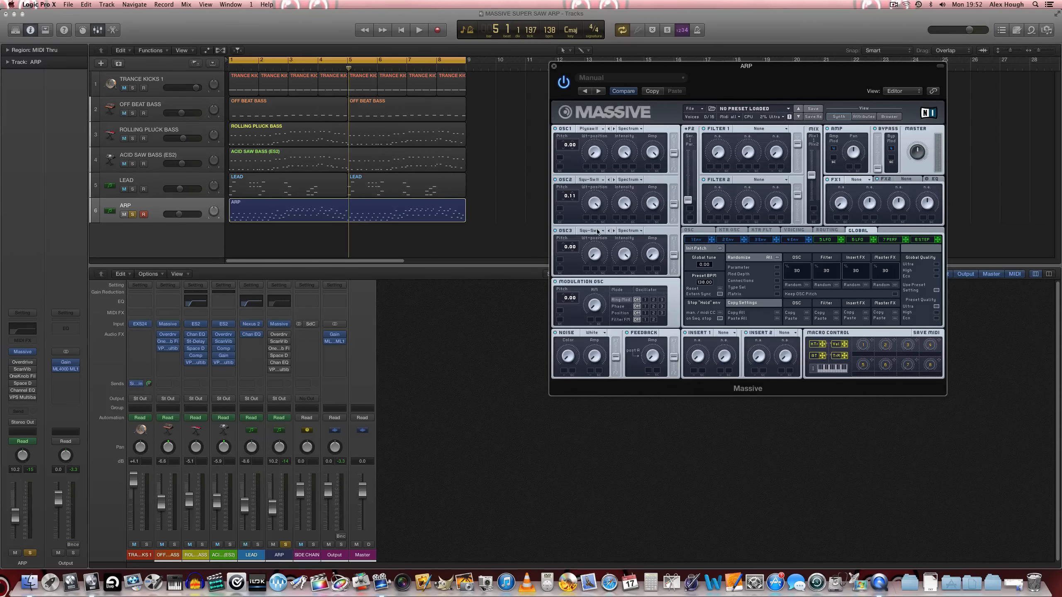
- Set OSC3's wavetable to Square-Saw II, detune its pitch to -0.11 and audition the layered oscillators
click(597, 232)
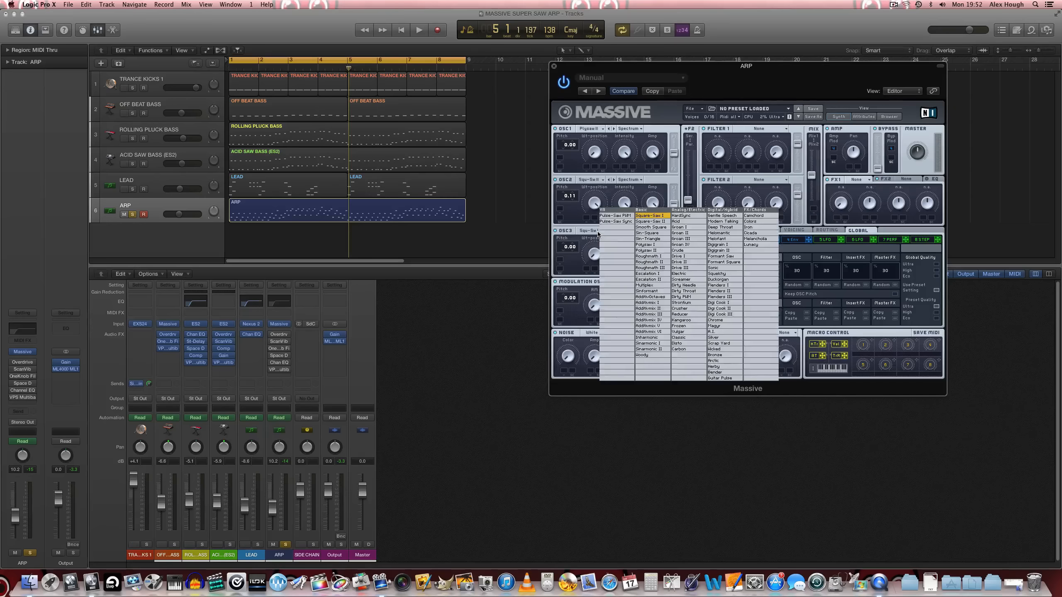
click(665, 223)
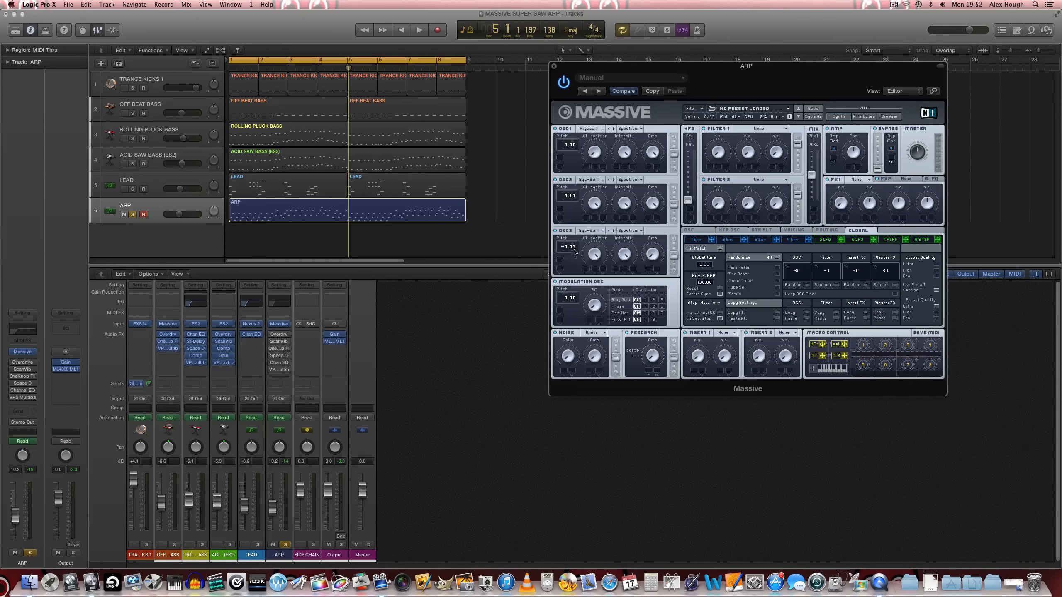
drag(575, 253, 576, 260)
key(space)
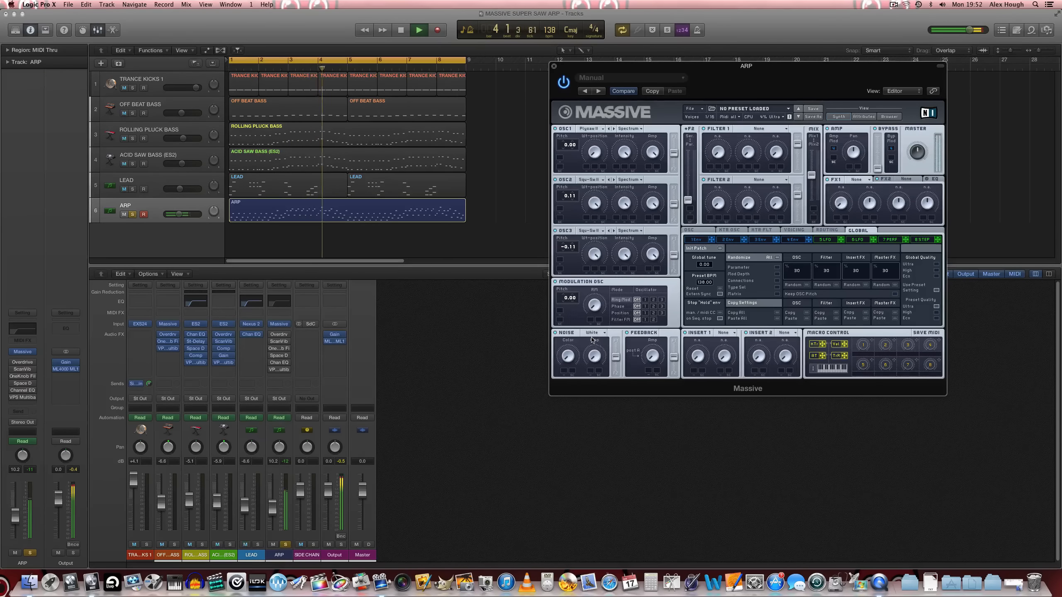
key(space)
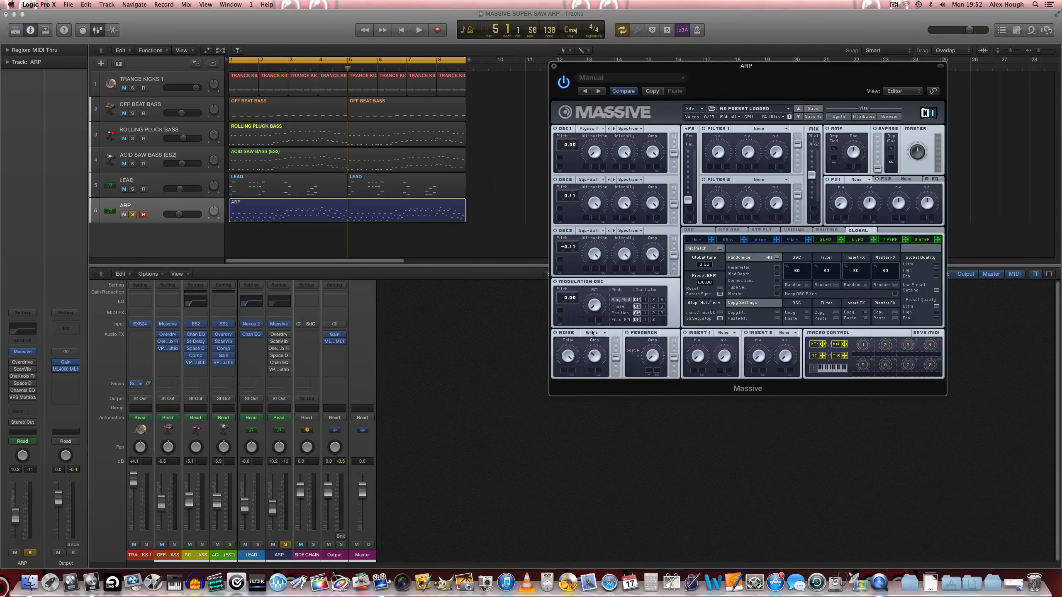
key(space)
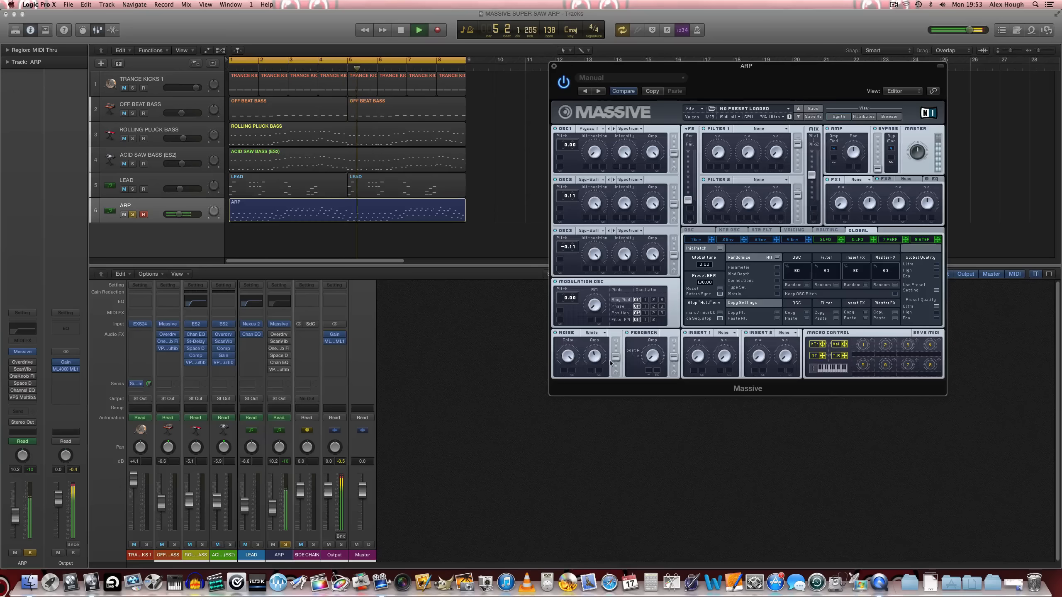
key(space)
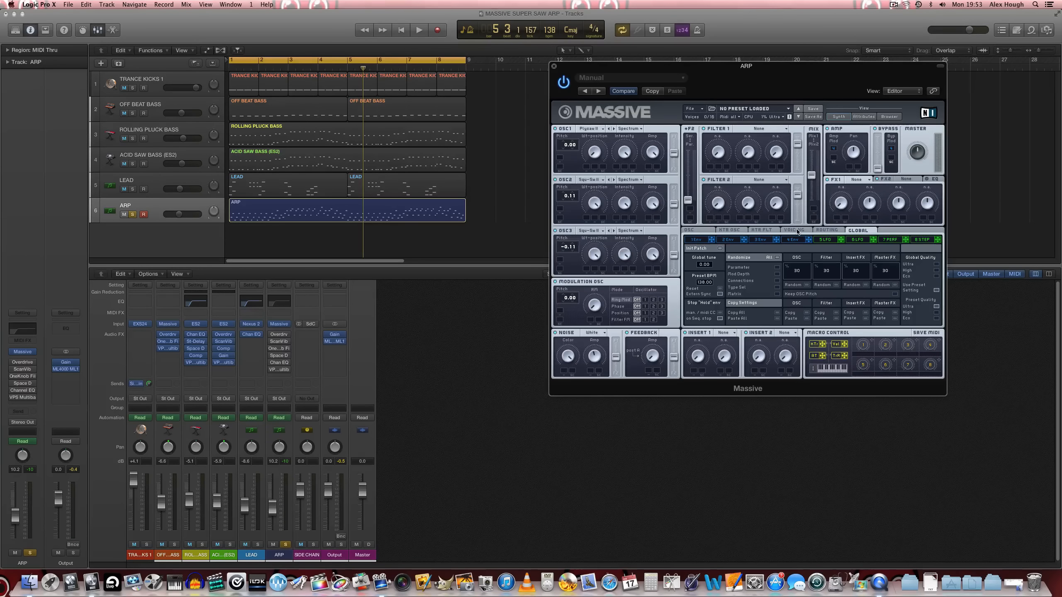
- Set Massive's voicing to 32 maximum voices and 16 unisono, and spread the unisono pitch from -0.16 to 0.16 with its amount slider midway
click(800, 231)
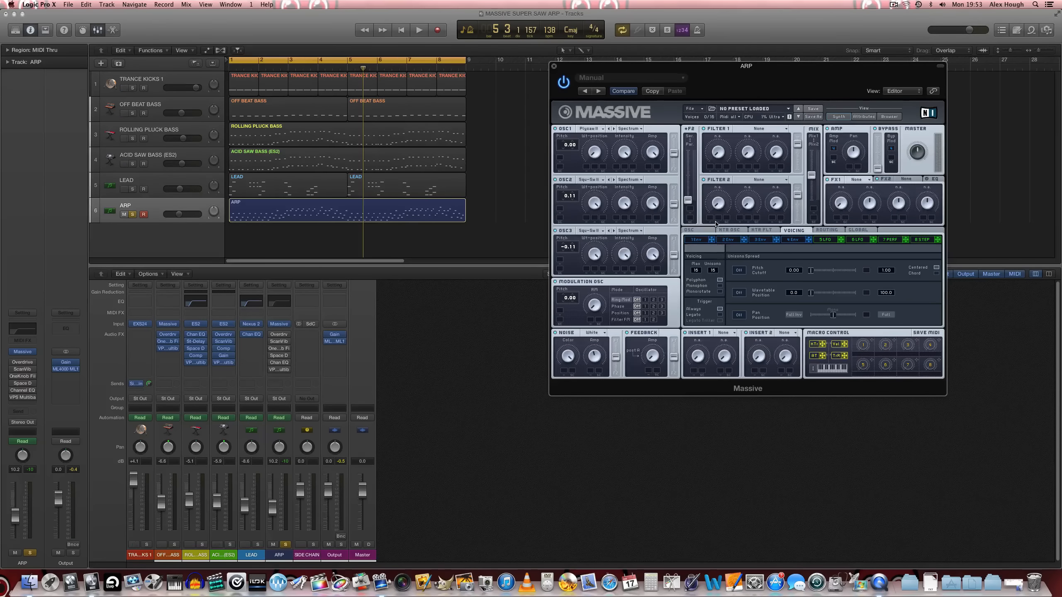
drag(699, 271, 703, 215)
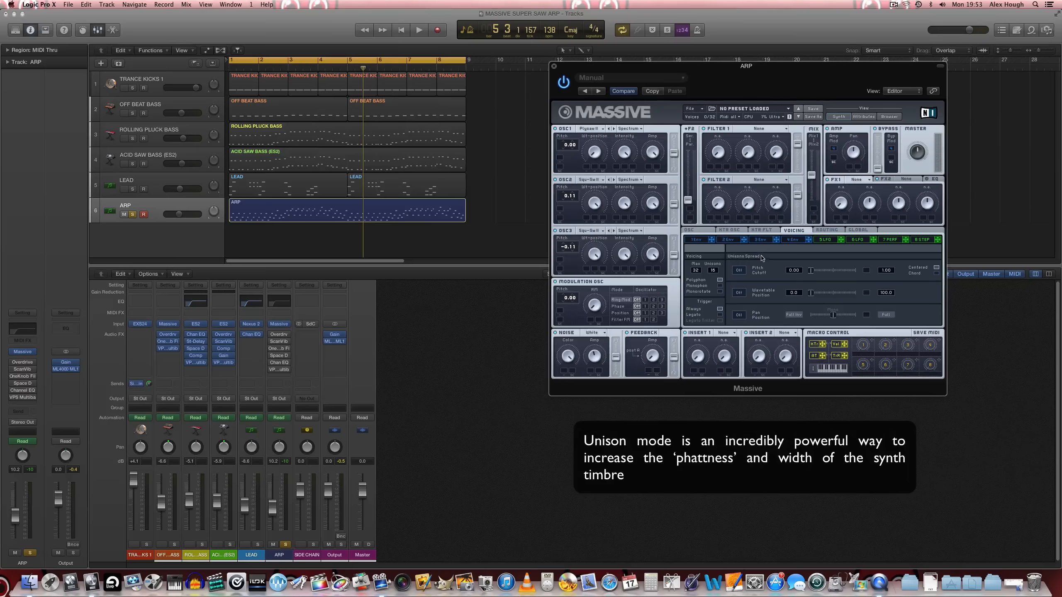
click(739, 271)
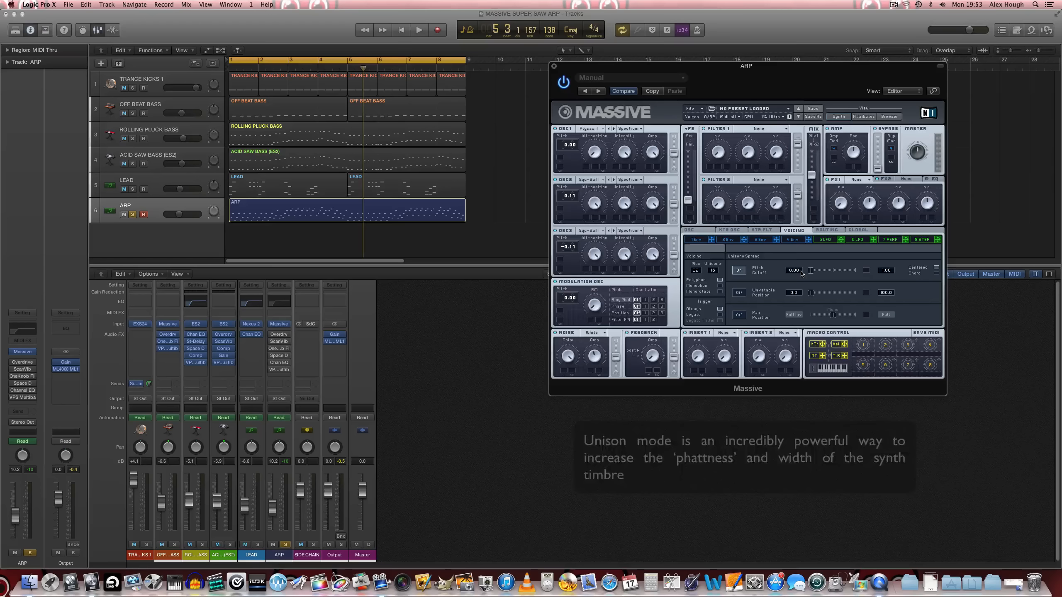
drag(800, 273, 801, 275)
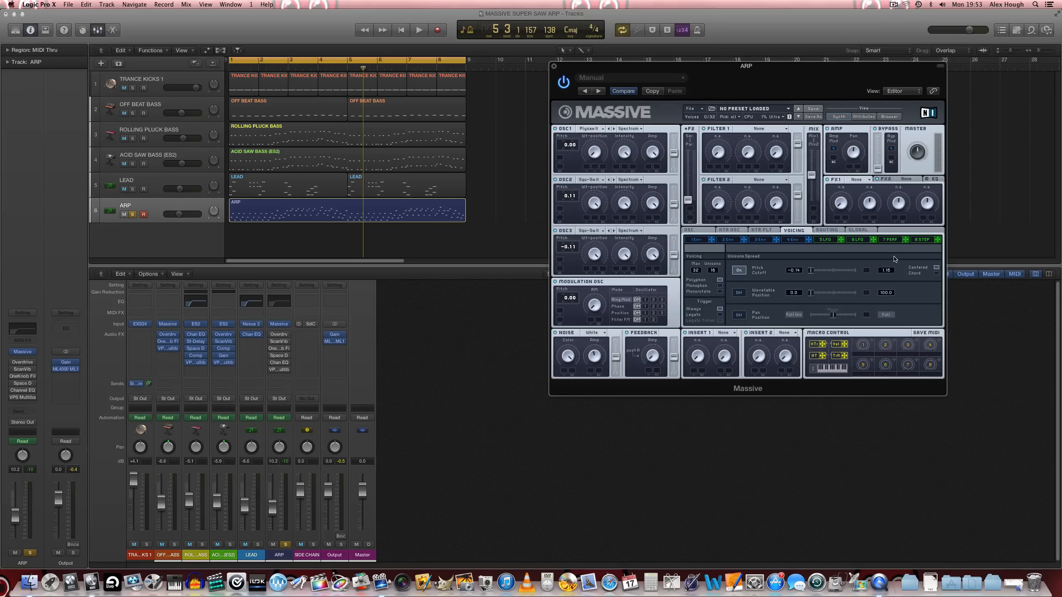
drag(893, 270, 893, 312)
drag(809, 271, 869, 271)
- Audition the arp with the unisono pitch spread switched off and on, leaving it enabled and stopping playback
key(space)
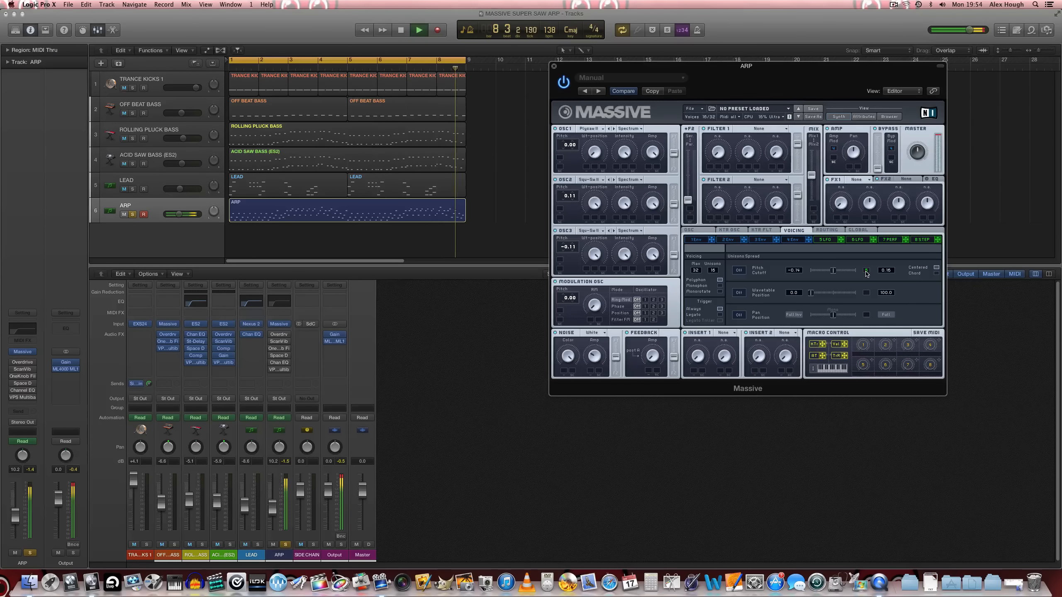
key(space)
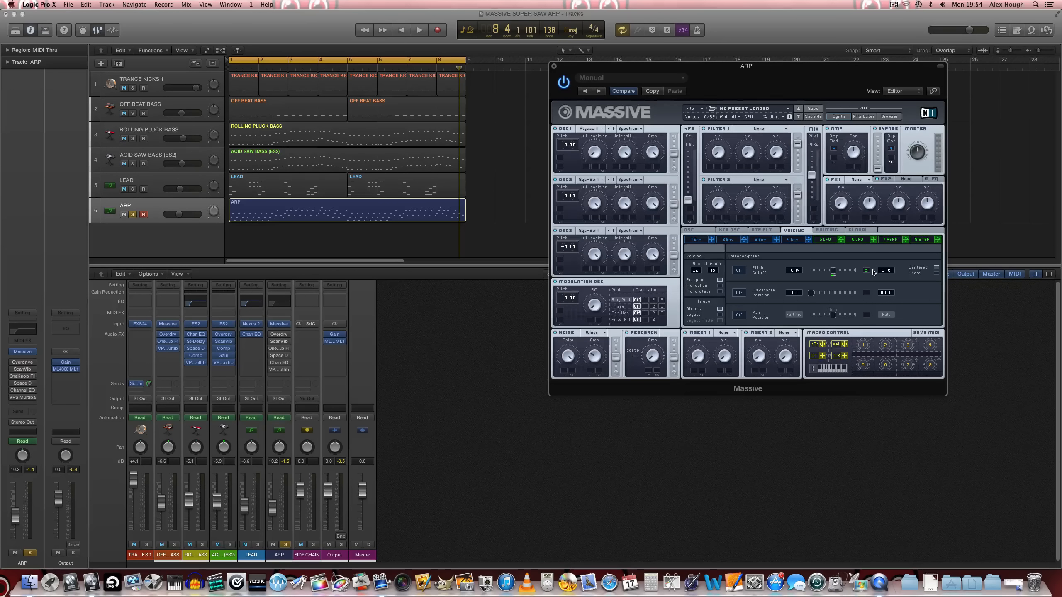
key(space)
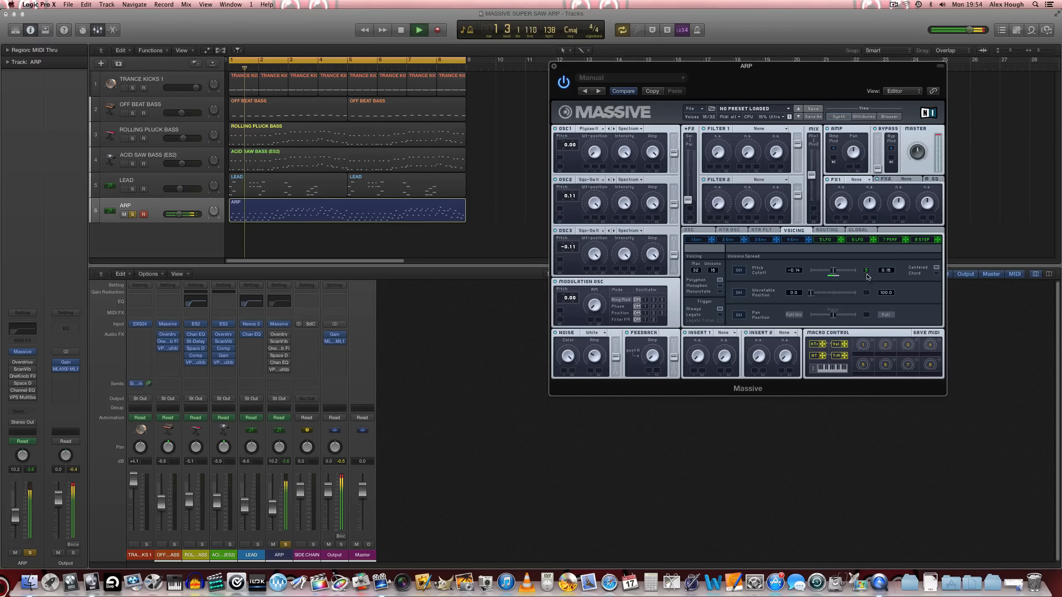
click(738, 271)
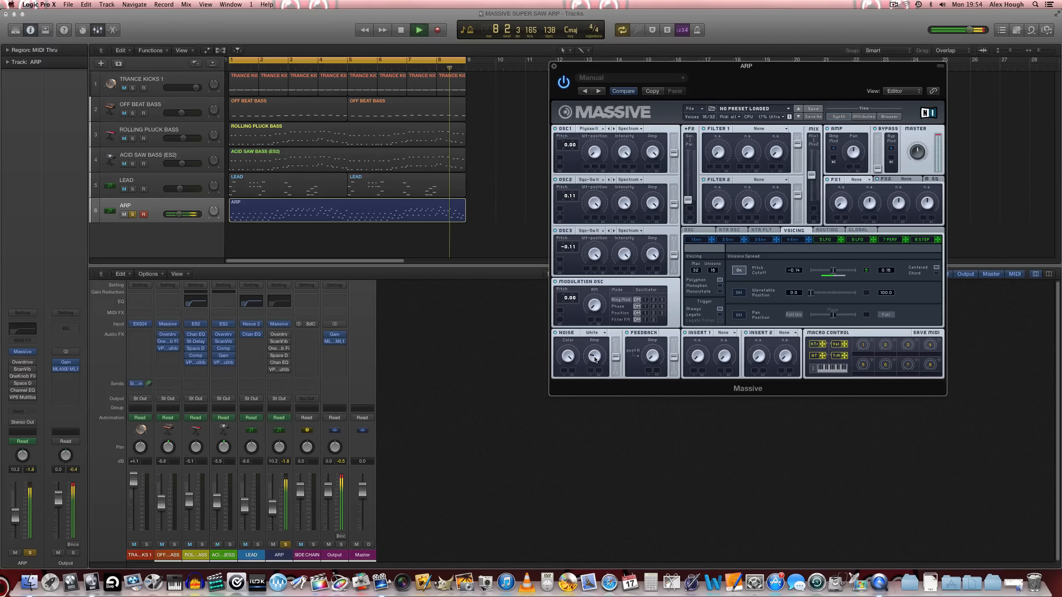
key(space)
click(510, 239)
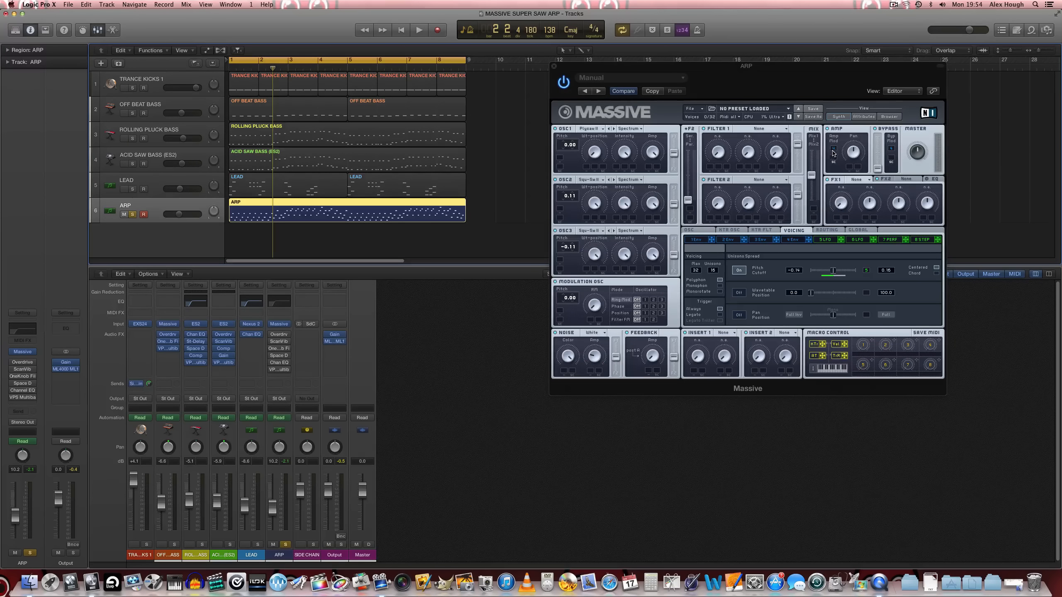
- Shorten the attack of Massive's envelope 4 and adjust its decay
click(799, 241)
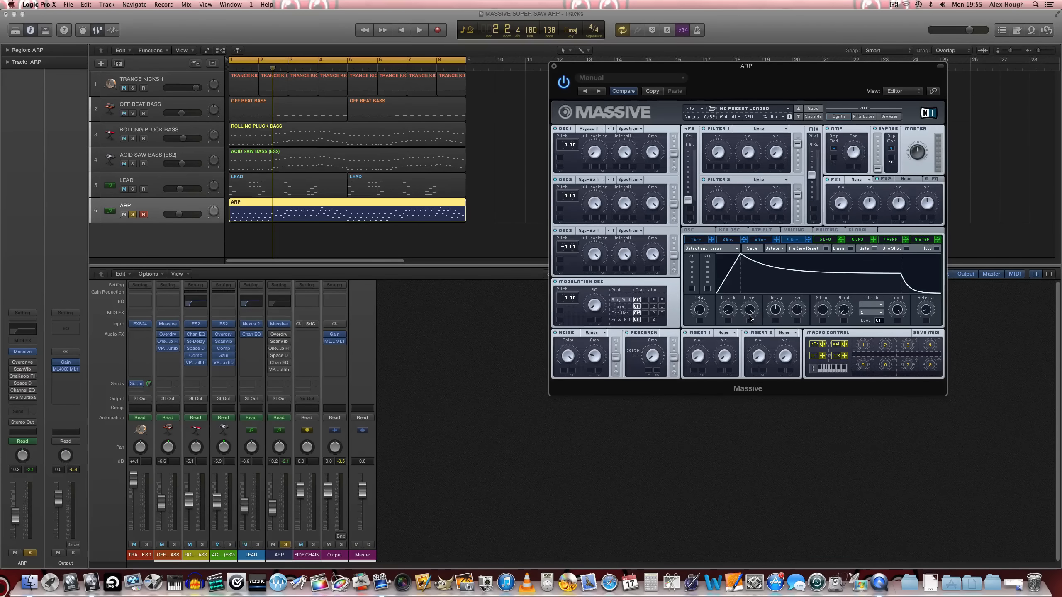
drag(728, 312, 729, 348)
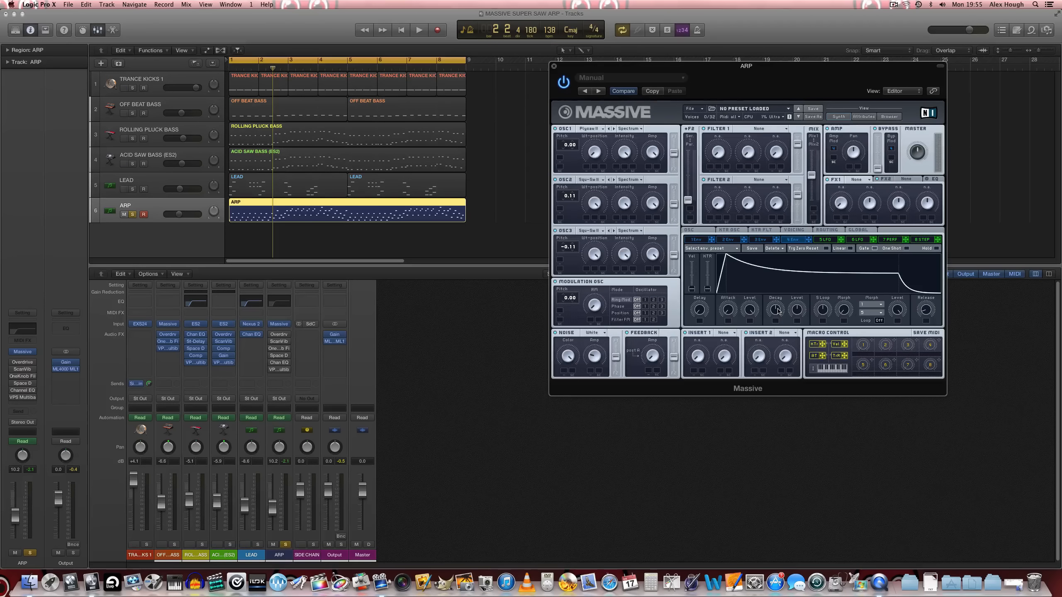
mouse_move(778, 311)
mouse_down()
mouse_move(780, 323)
mouse_move(795, 301)
mouse_up()
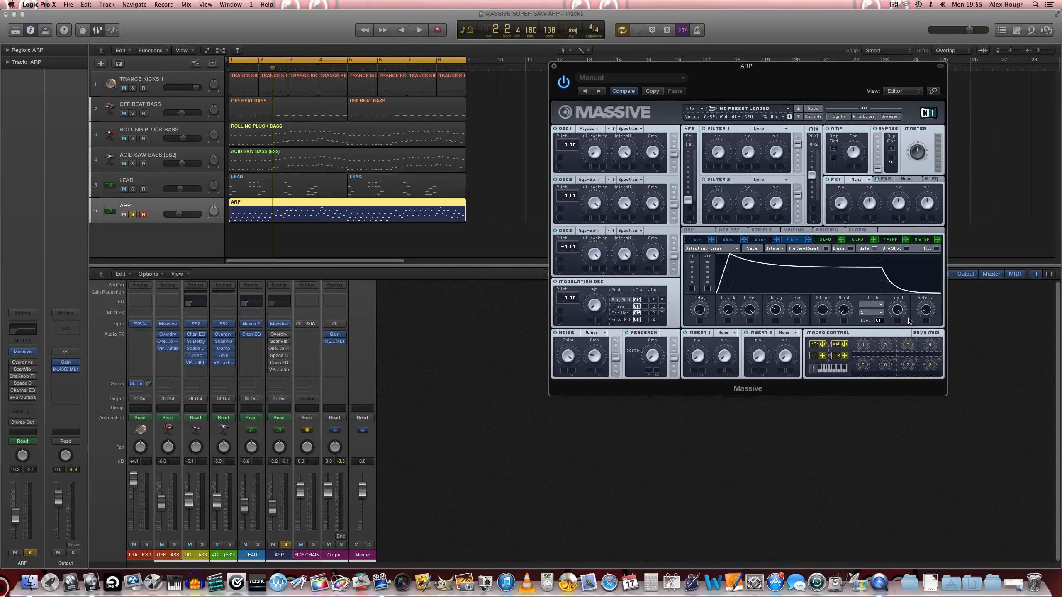
- Lengthen the release of Massive's envelope 4 and audition the arp with the new amplitude envelope
drag(925, 310, 926, 295)
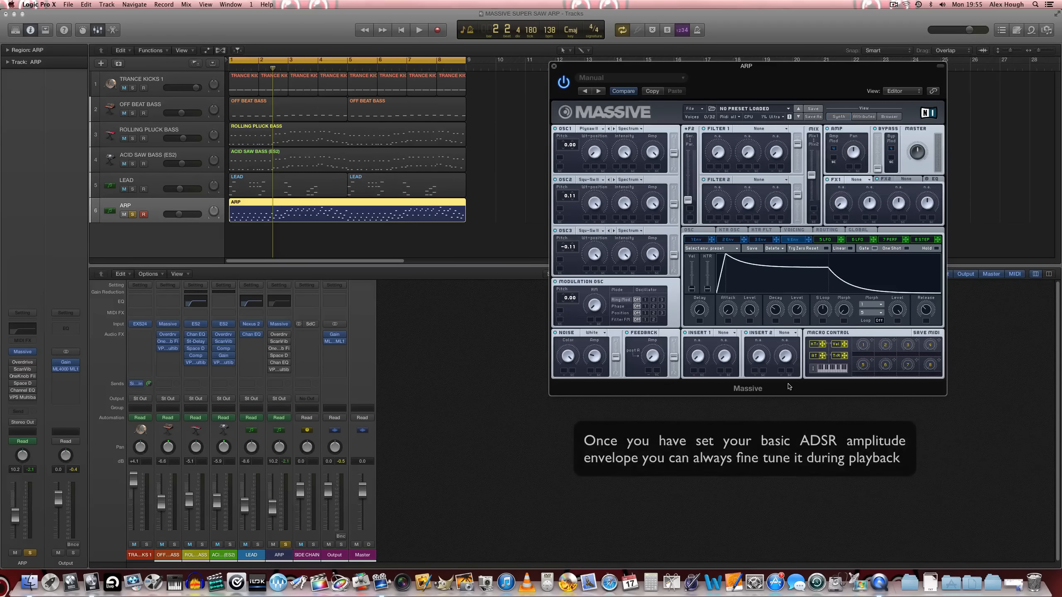
key(space)
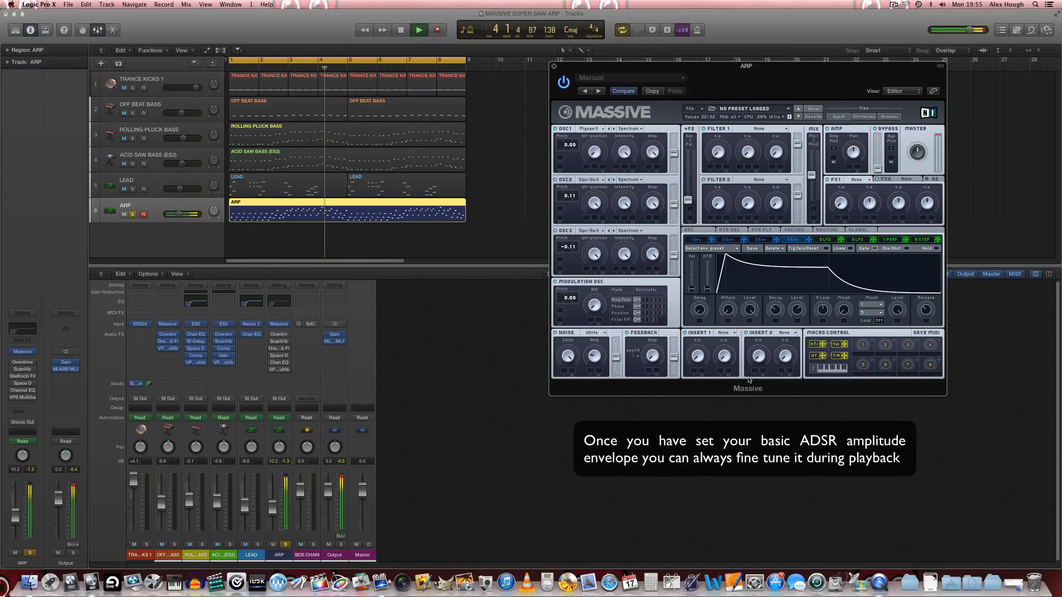
- Play the arp while examining the LFO 5 settings, the routing and the unisono pitch spread that LFO 5 modulates
click(855, 239)
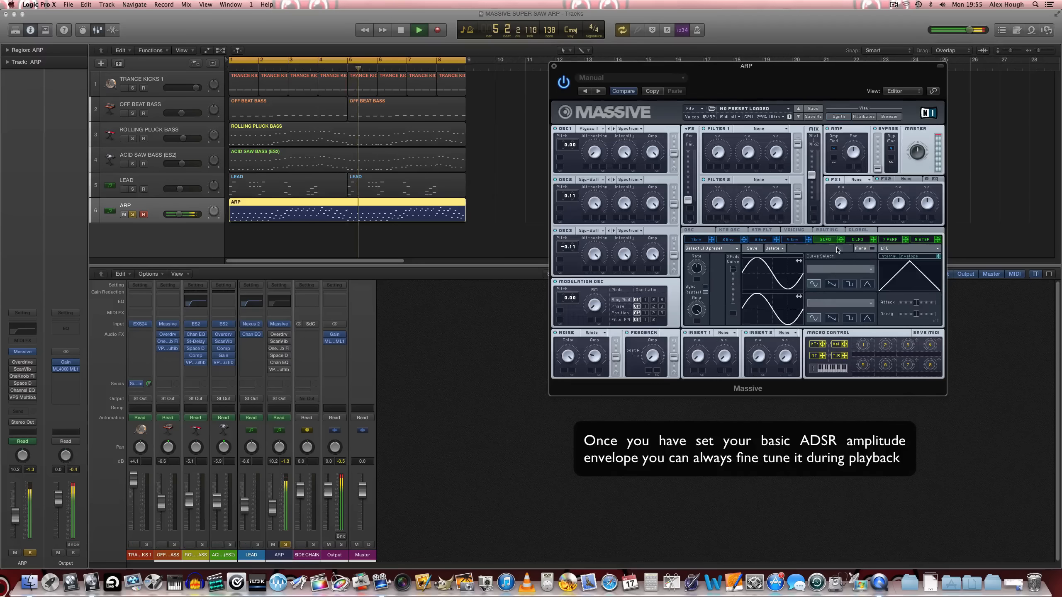
click(794, 230)
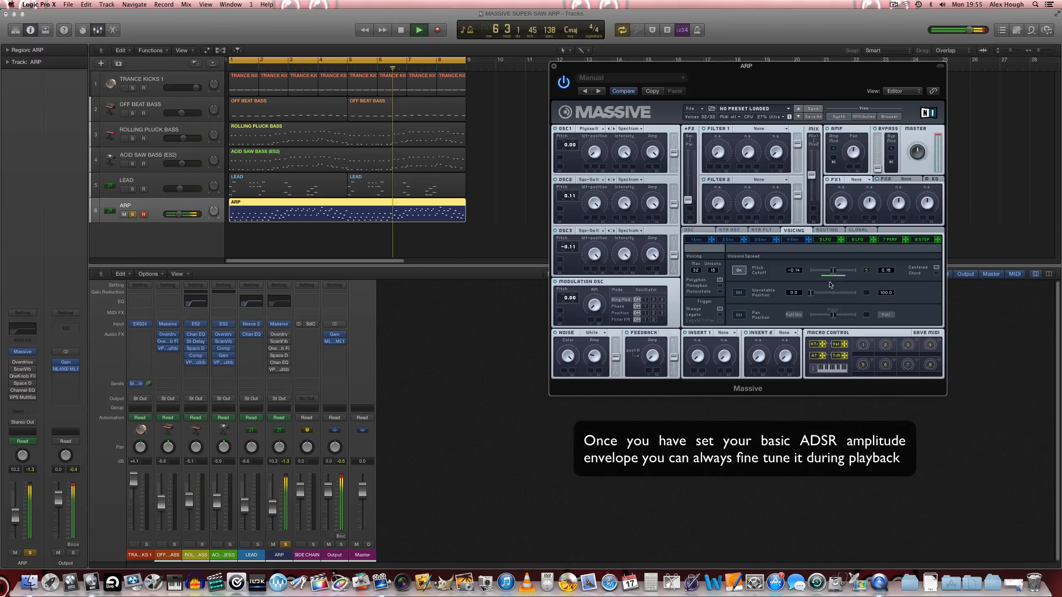
key(space)
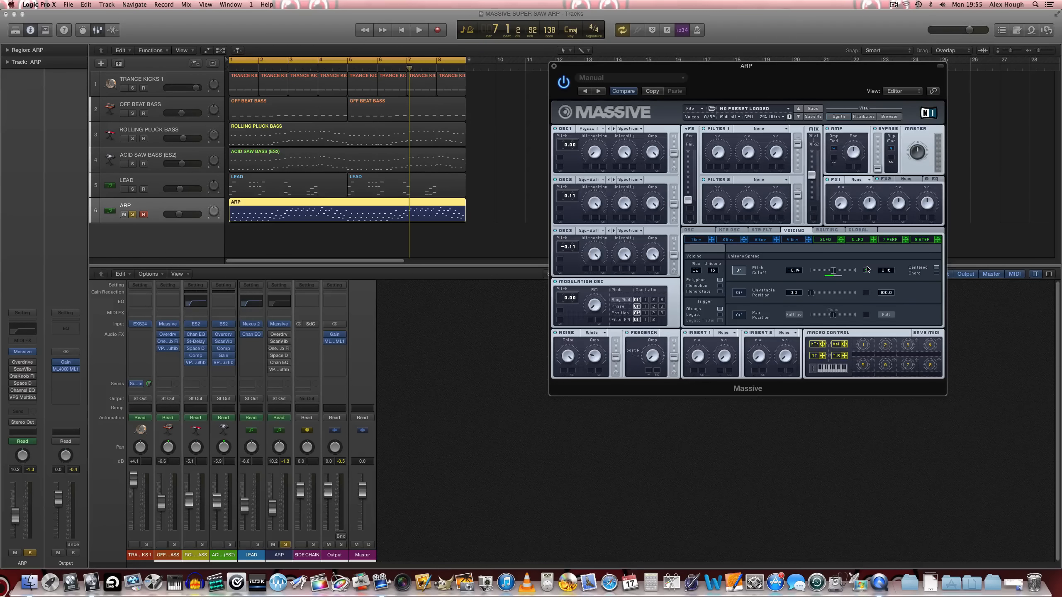
key(space)
click(833, 240)
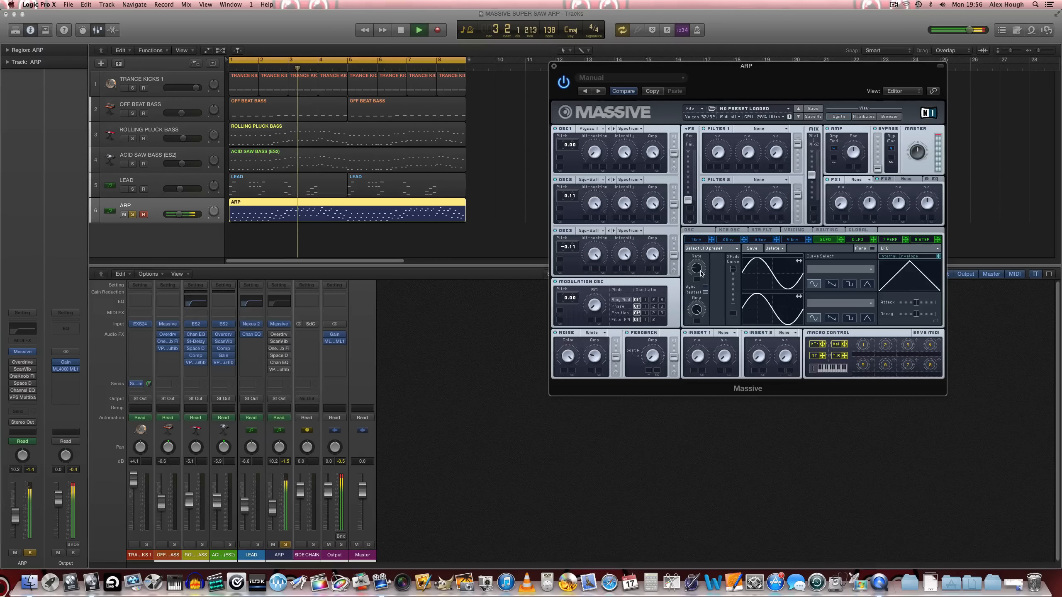
click(835, 231)
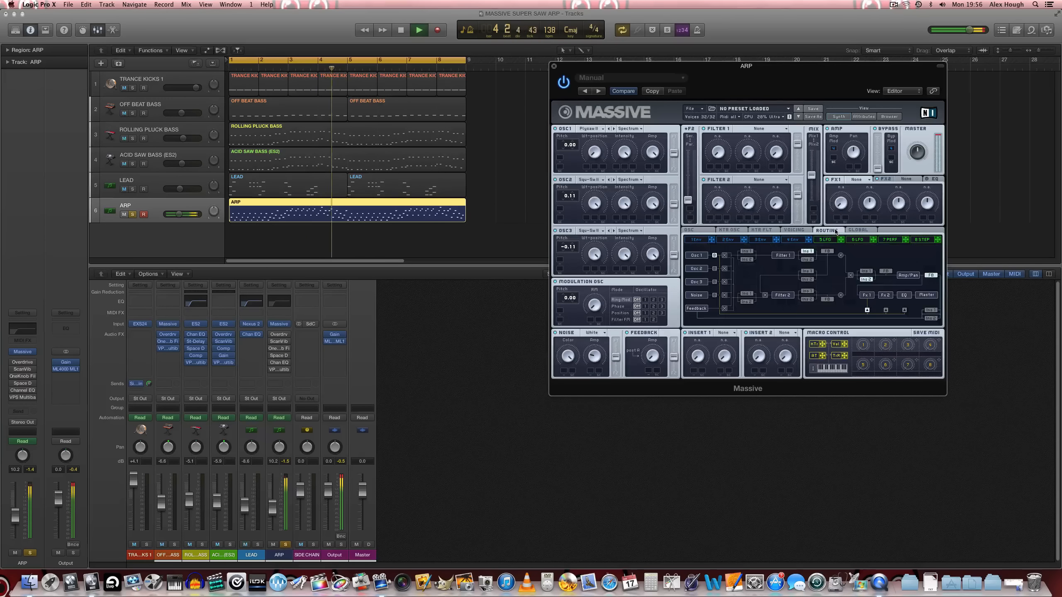
click(794, 230)
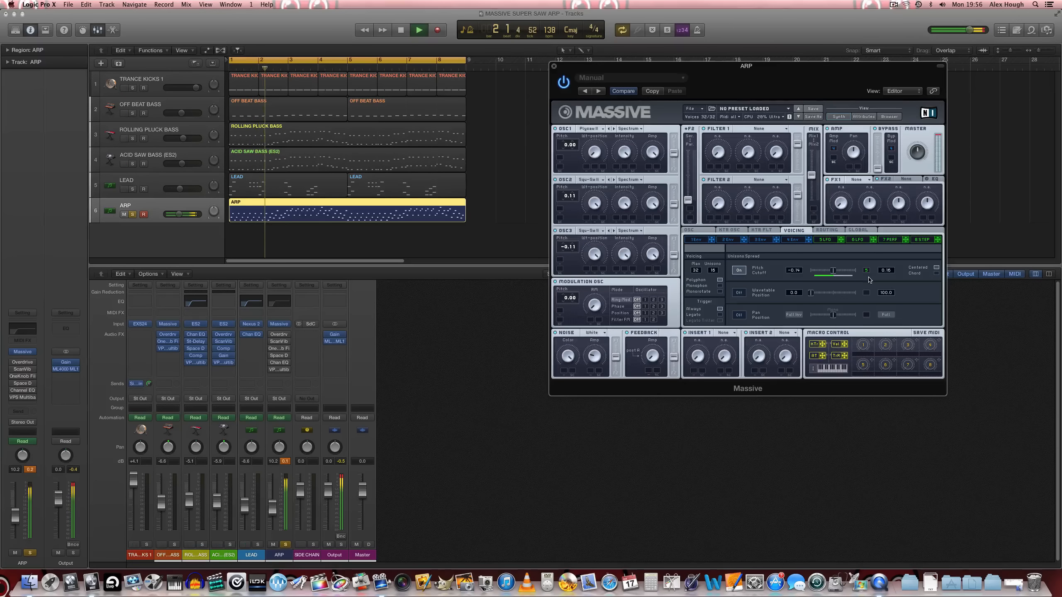
- Examine LFO 5's rate control and audition its effect on the unisono detune, finishing with the playhead back at bar 1
click(824, 239)
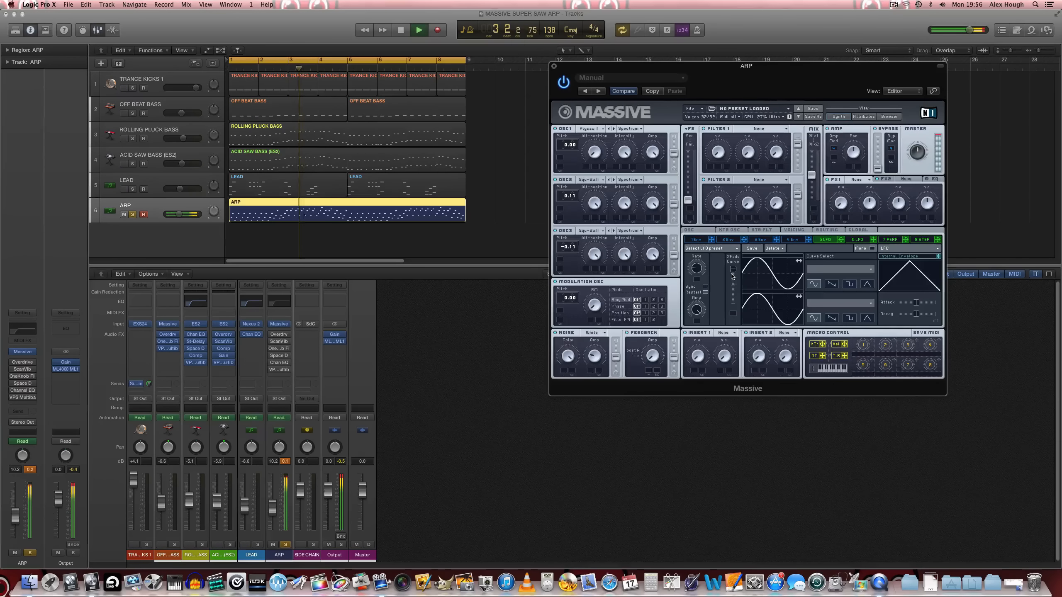
key(space)
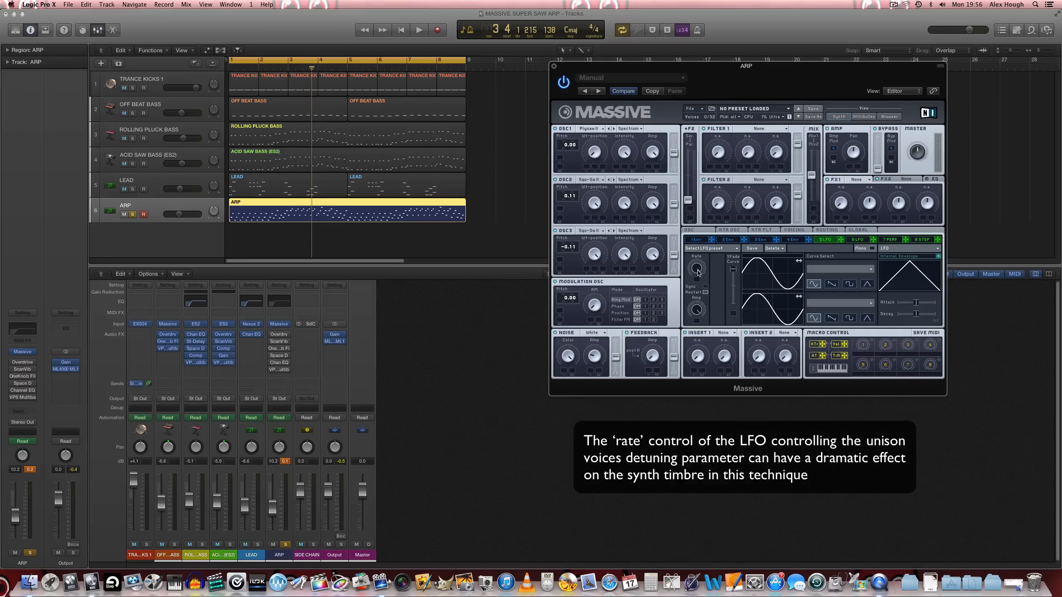
key(space)
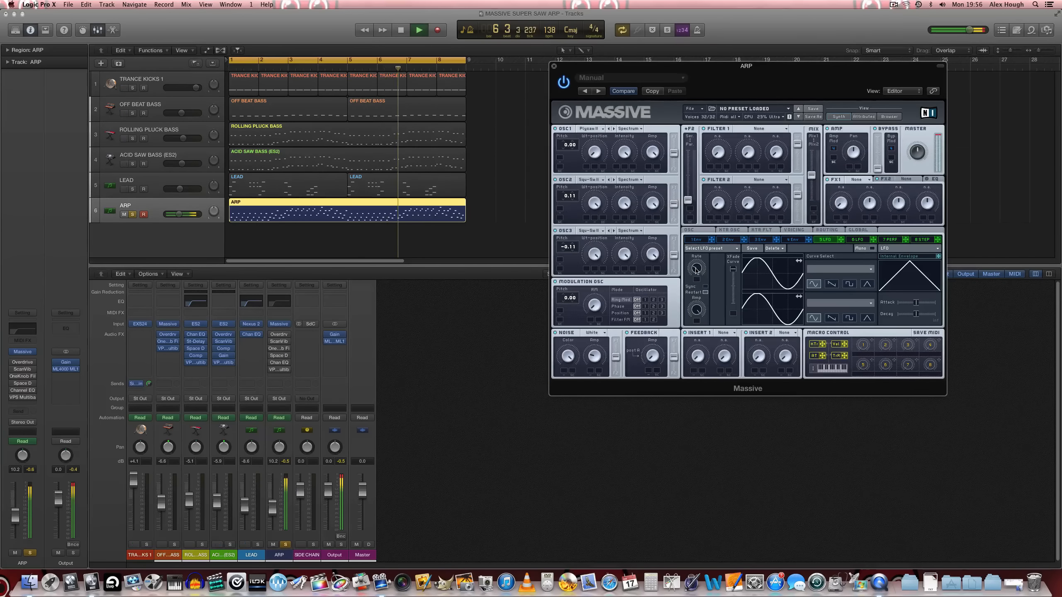
key(space)
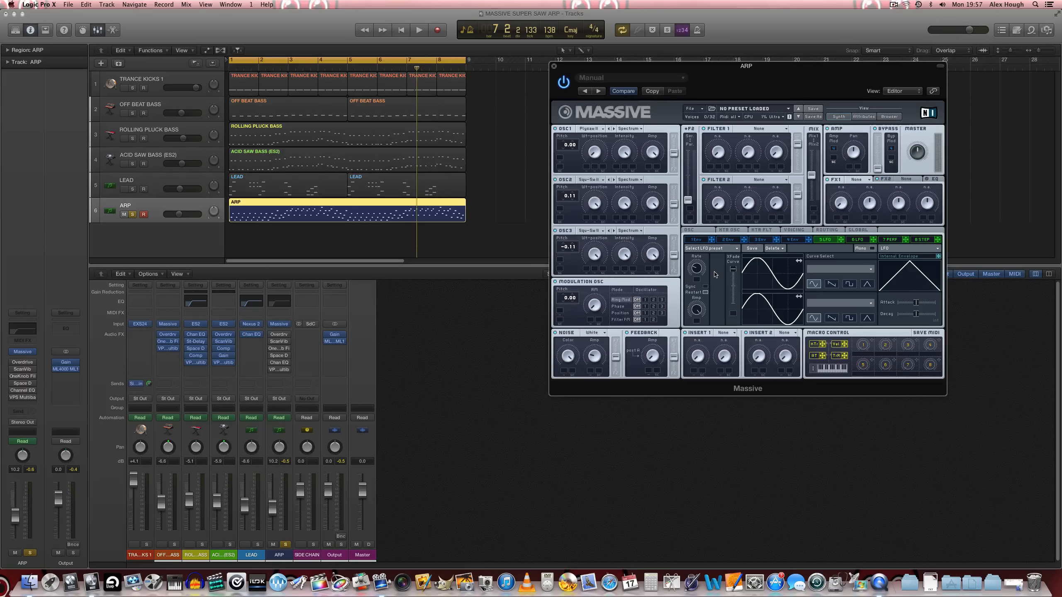
key(Return)
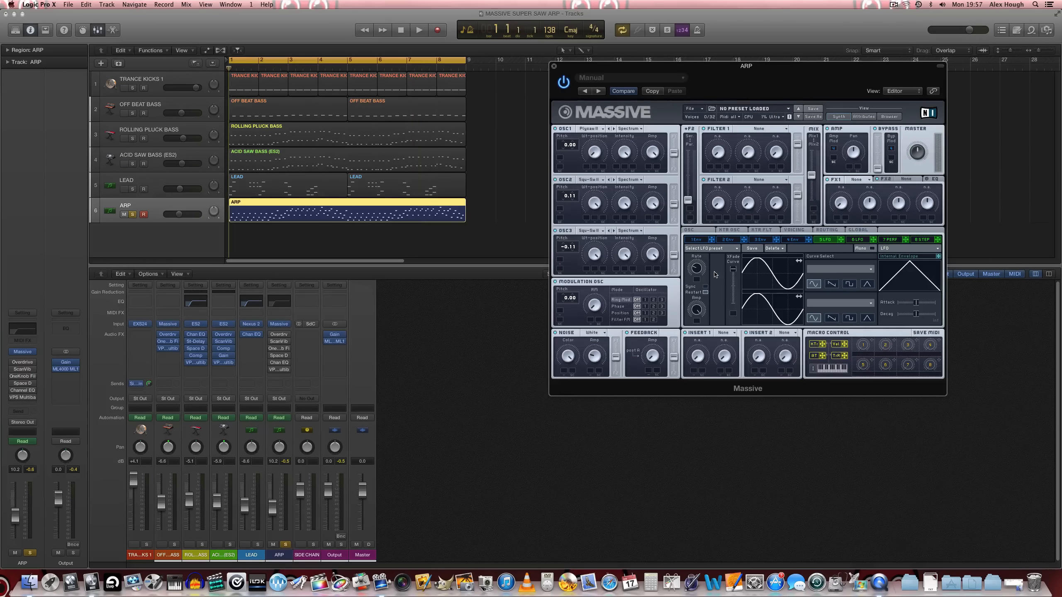
- Move the Massive window clear of the ARP channel's effects and close it
drag(575, 68, 564, 196)
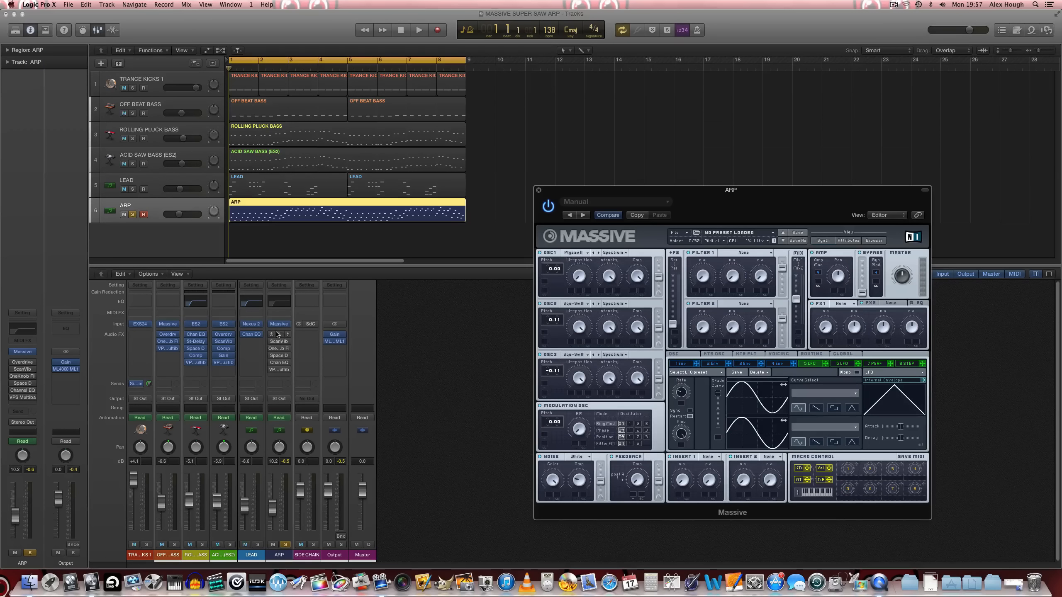
mouse_move(290, 357)
drag(552, 192, 552, 224)
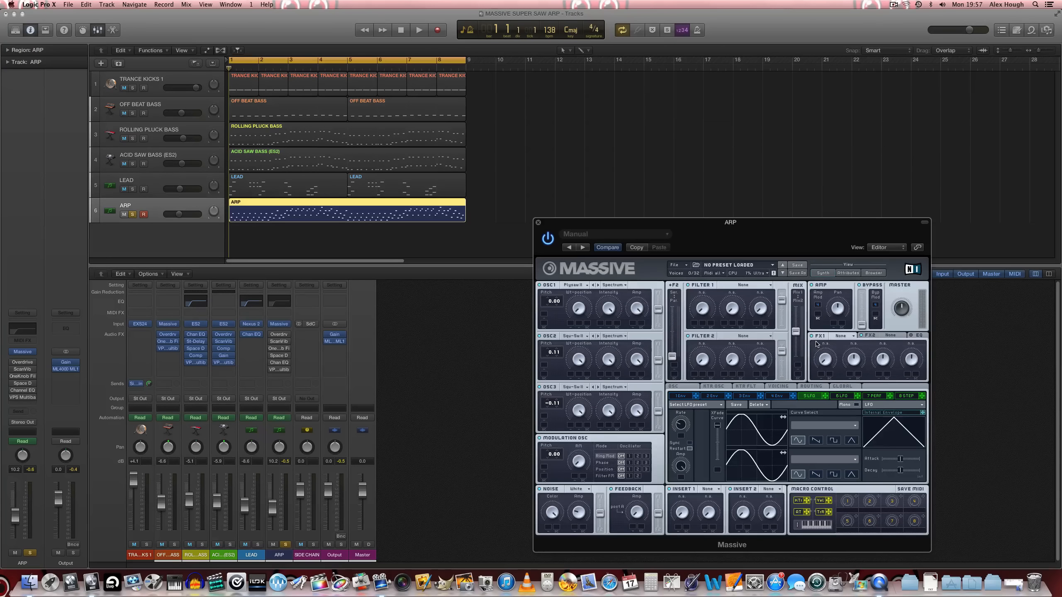
click(538, 223)
- Open the Overdrive effect on the ARP channel, enable it and play back the arp
mouse_move(279, 338)
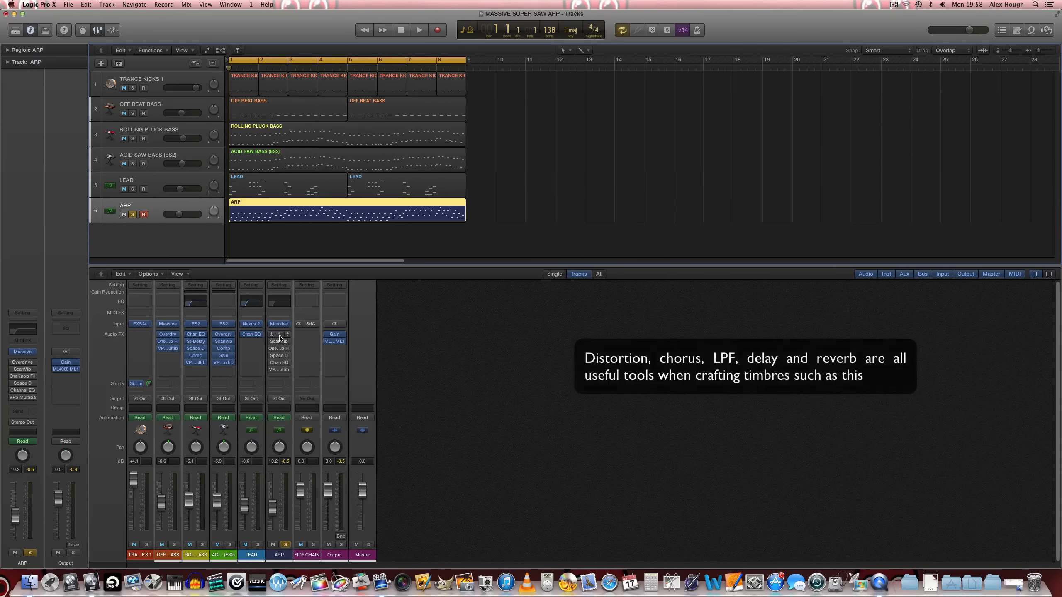
click(279, 337)
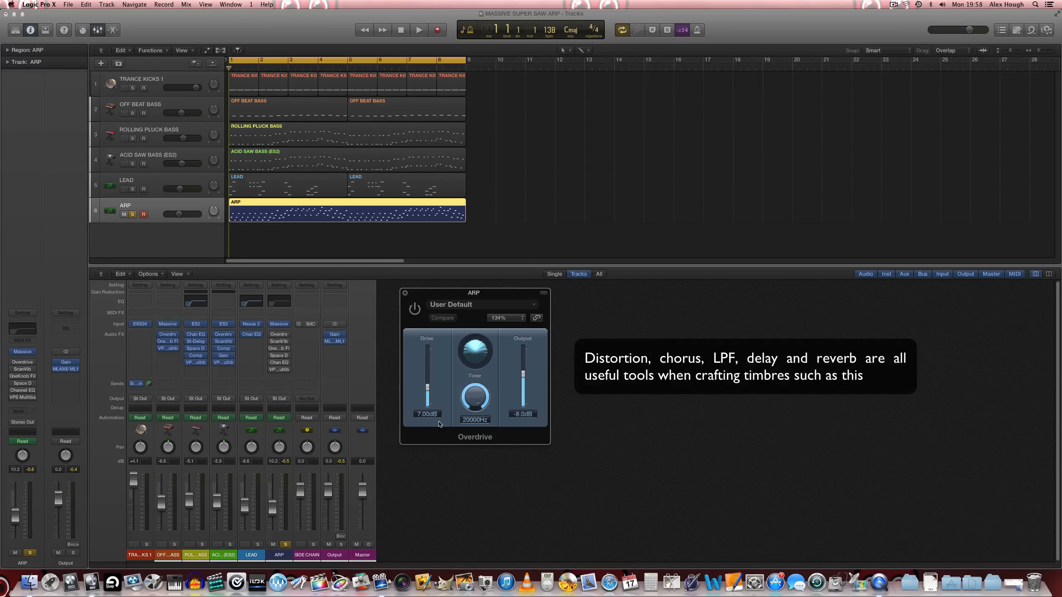
click(415, 309)
key(space)
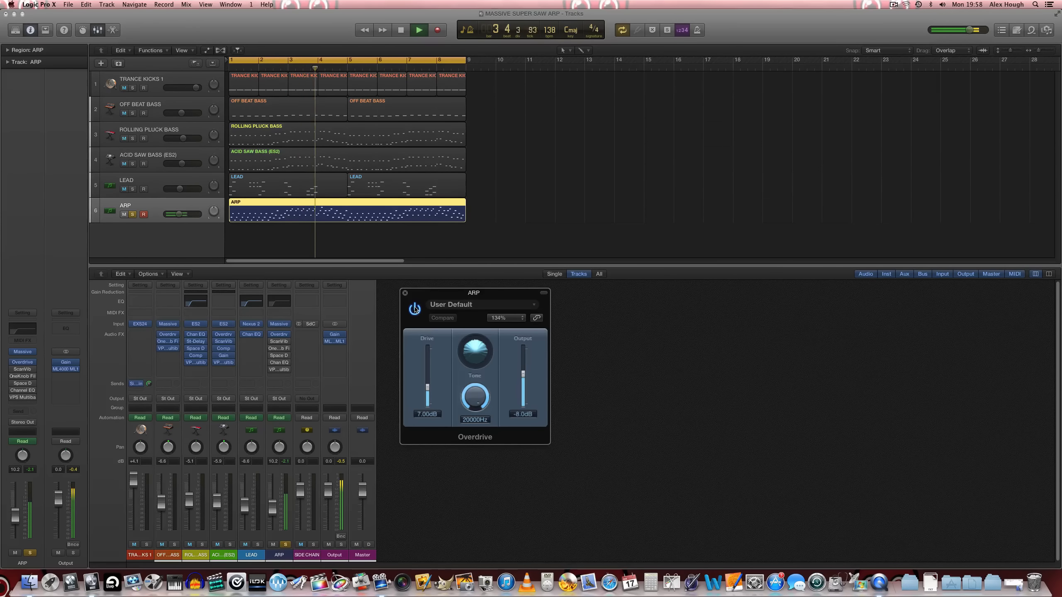
- Compare the arp with Overdrive bypassed and active, leave it enabled, stop playback and close the effect
click(414, 309)
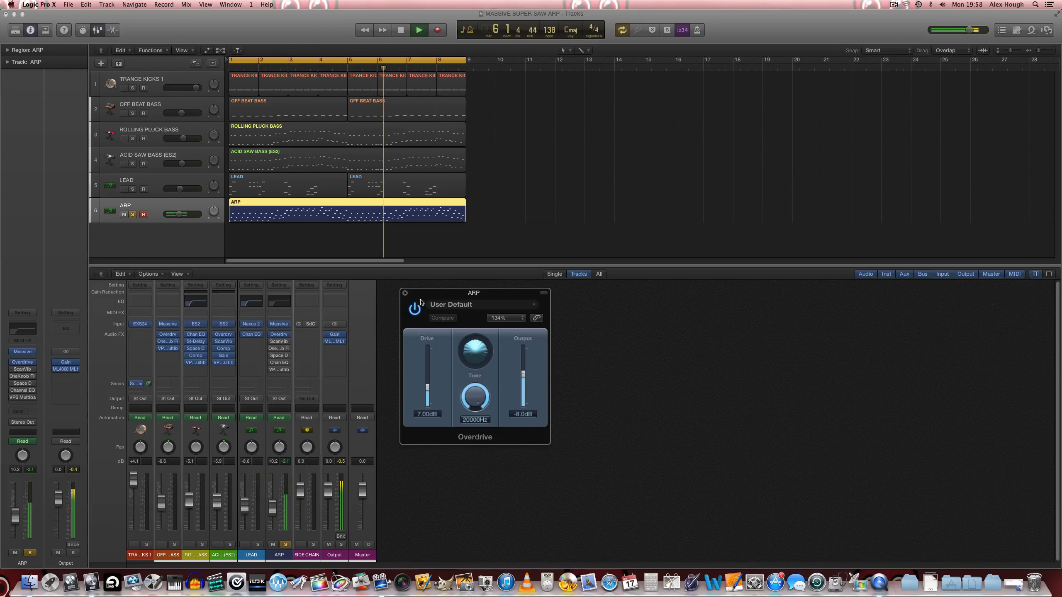
click(414, 309)
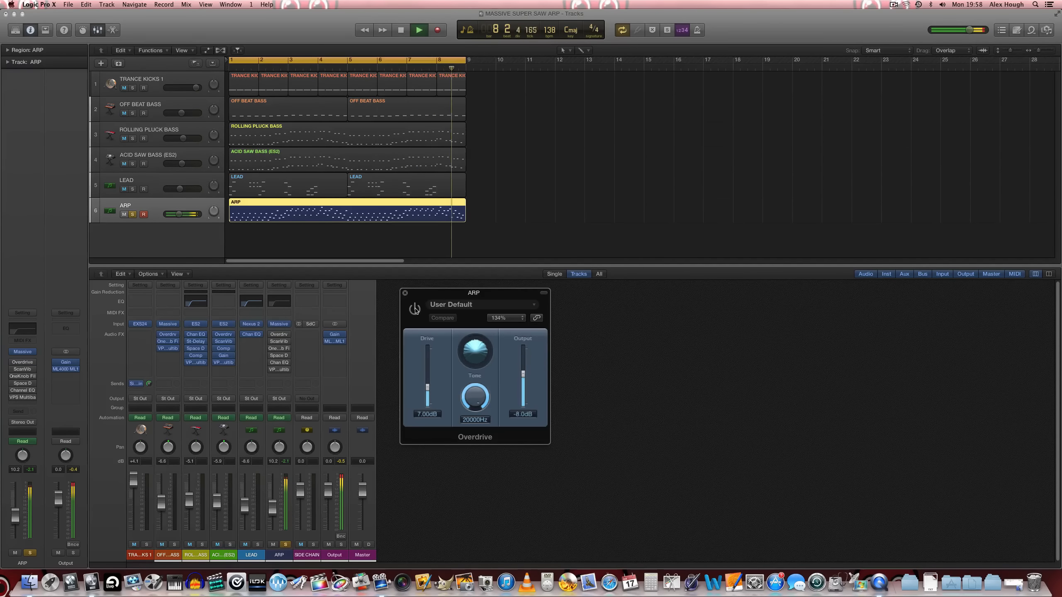
click(415, 309)
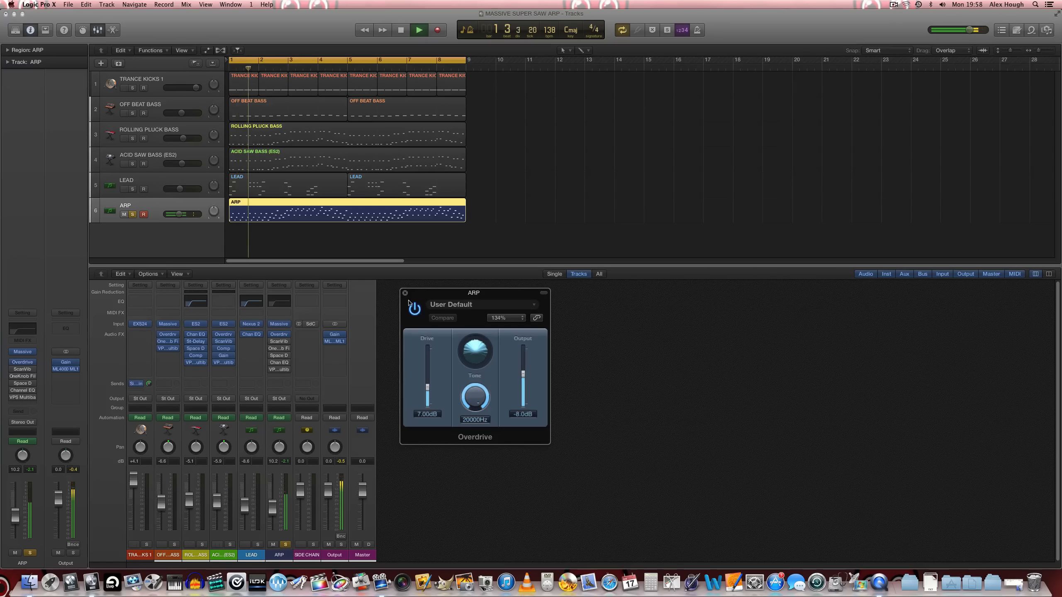
key(space)
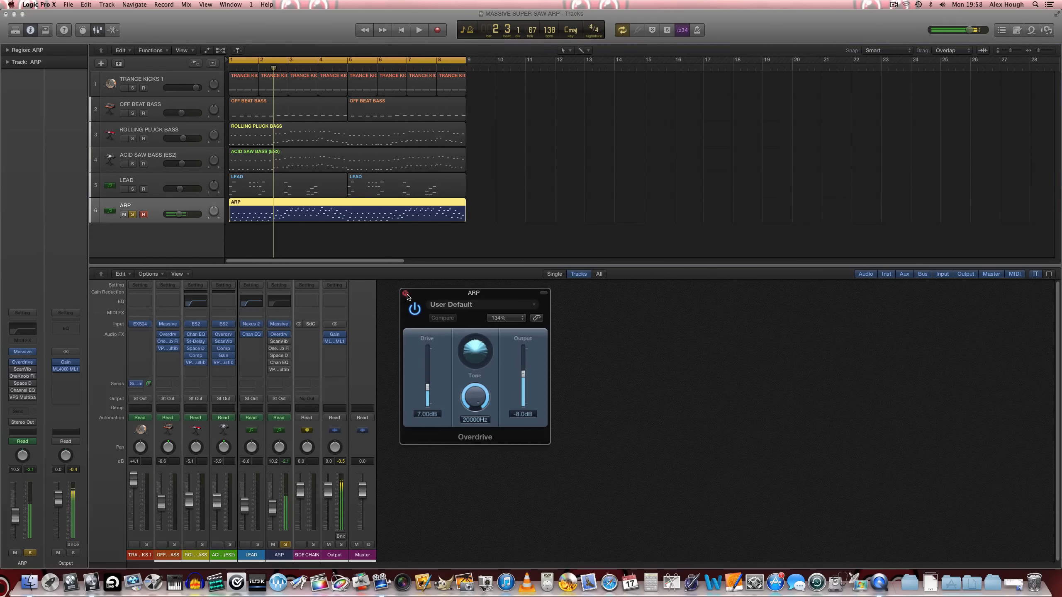
click(405, 293)
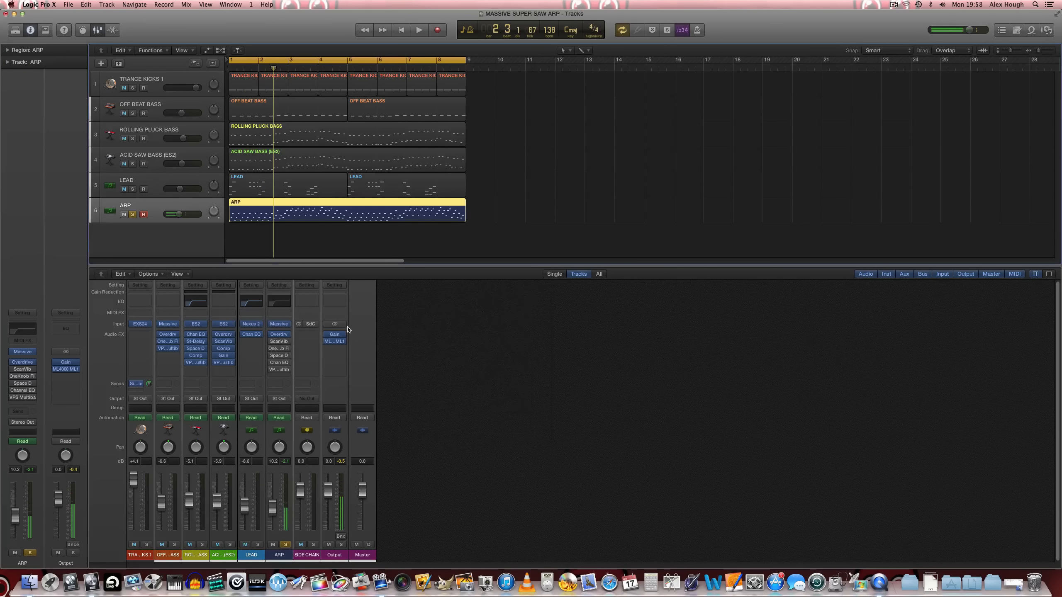
- Open the ARP channel's Scanner Vibrato, place its window beside the mixer, raise the depth slightly and enable the effect
click(290, 343)
drag(195, 35, 563, 299)
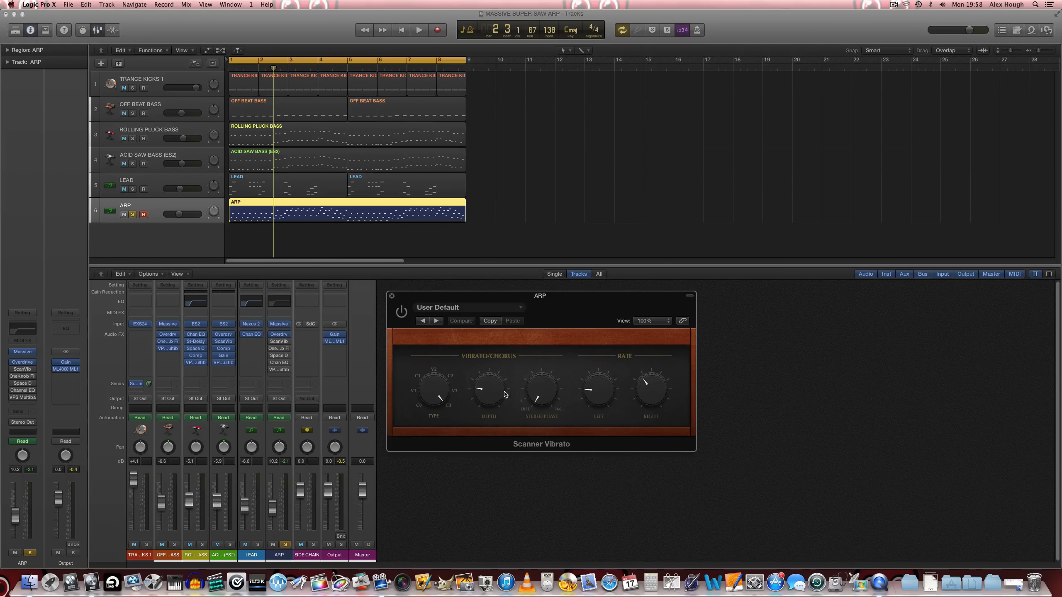
mouse_move(504, 393)
mouse_down()
mouse_move(489, 370)
mouse_move(489, 390)
mouse_up()
drag(487, 332, 491, 387)
click(401, 311)
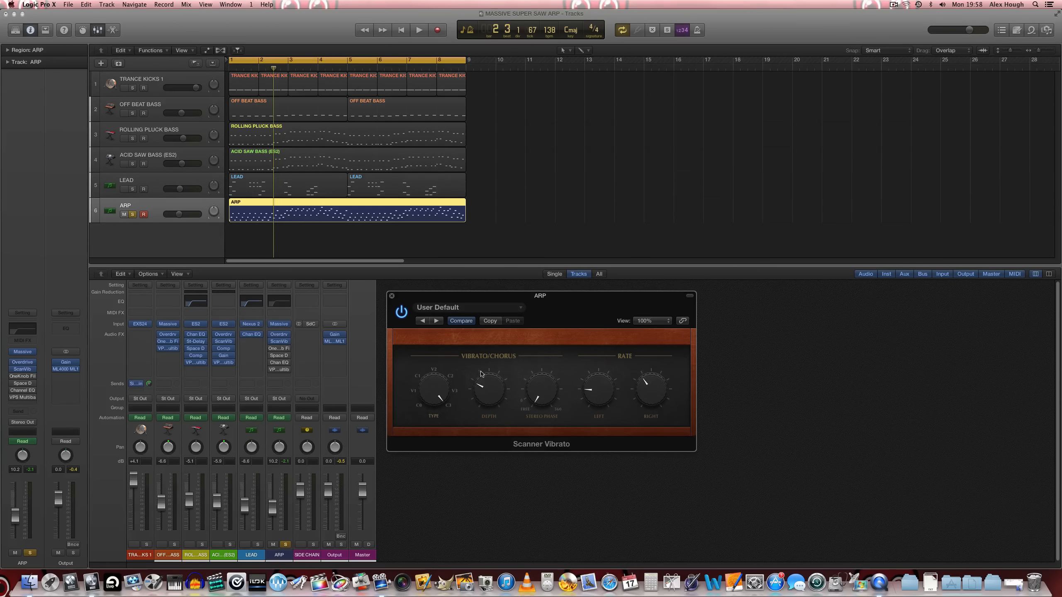
- Try extreme Scanner Vibrato depth and left and right rate settings during playback, up to their maximum, and stop
key(space)
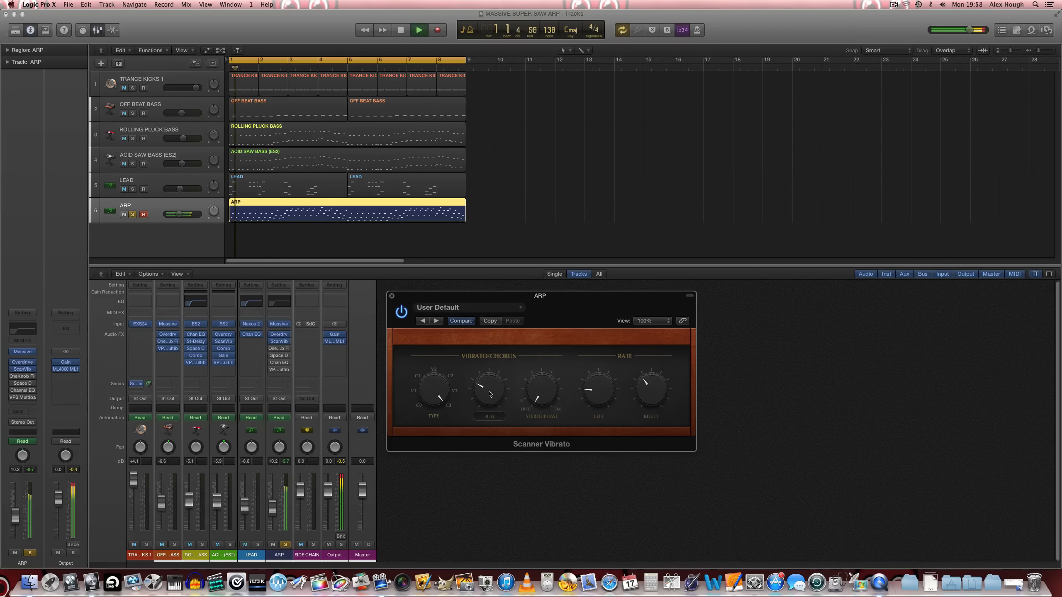
drag(488, 392, 488, 398)
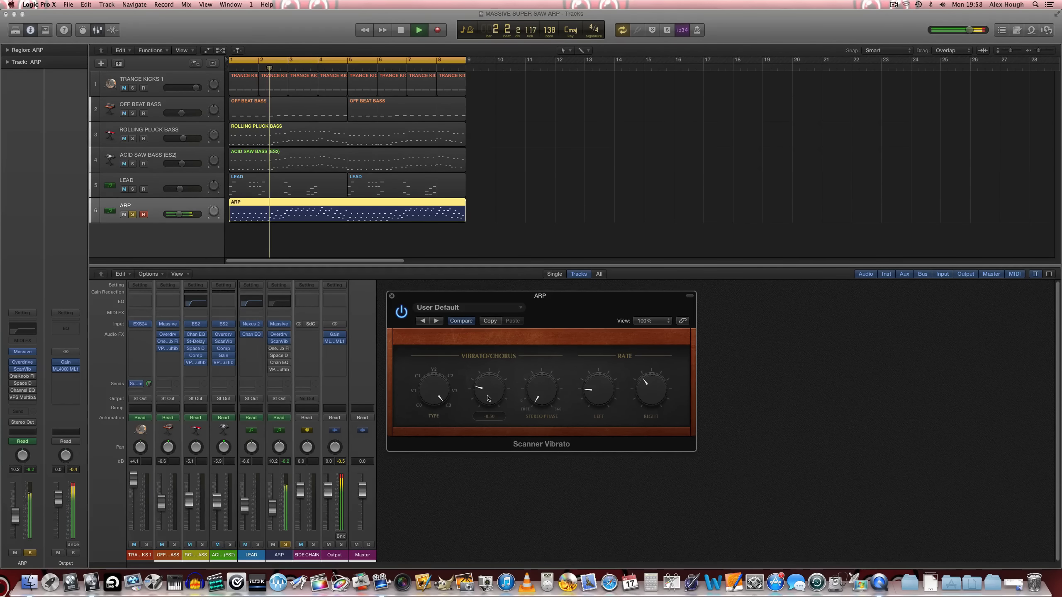
drag(651, 387, 649, 372)
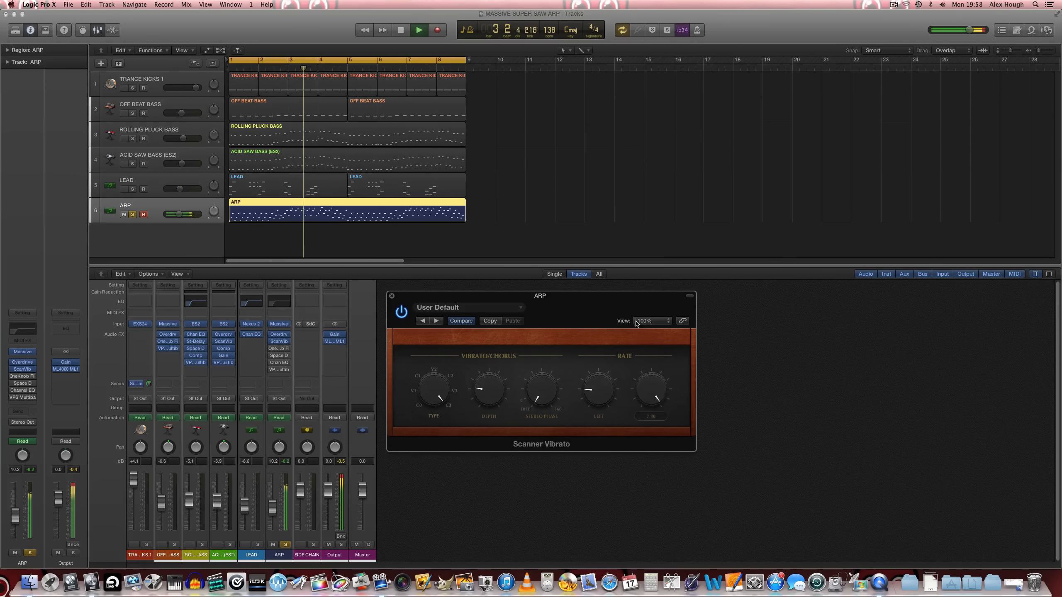
drag(496, 387, 494, 306)
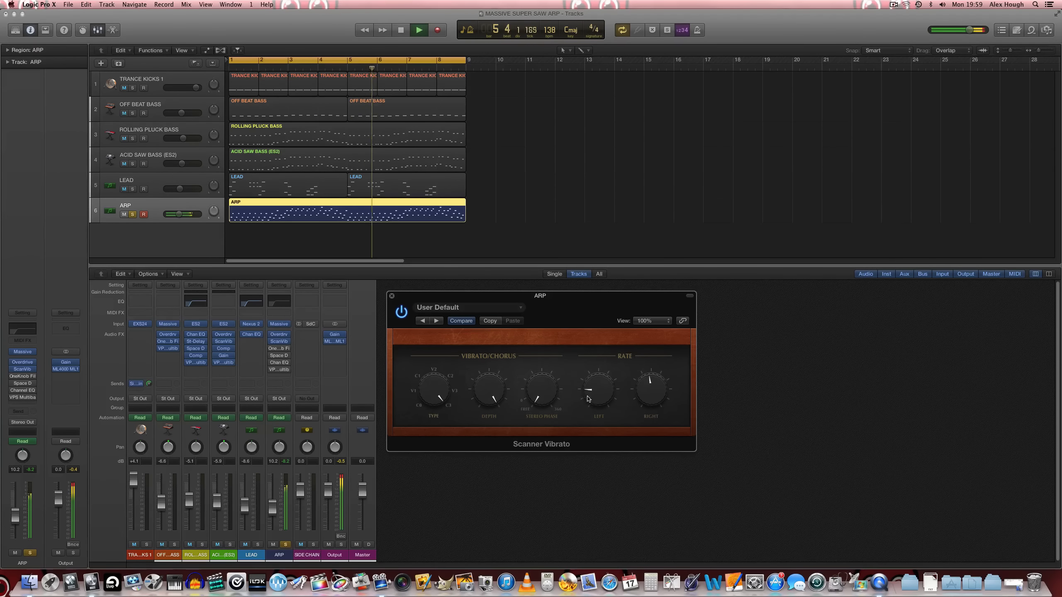
drag(598, 389, 599, 361)
drag(650, 389, 650, 362)
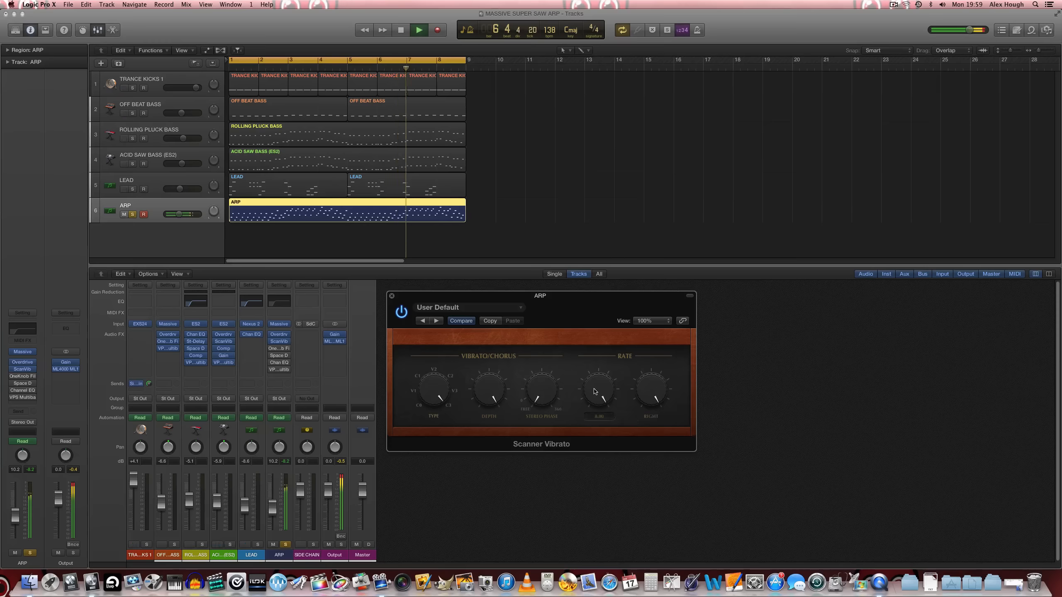
key(space)
- Reduce Scanner Vibrato's left and right rates and bring its depth back to just below midway while auditioning from bar 1
mouse_move(601, 404)
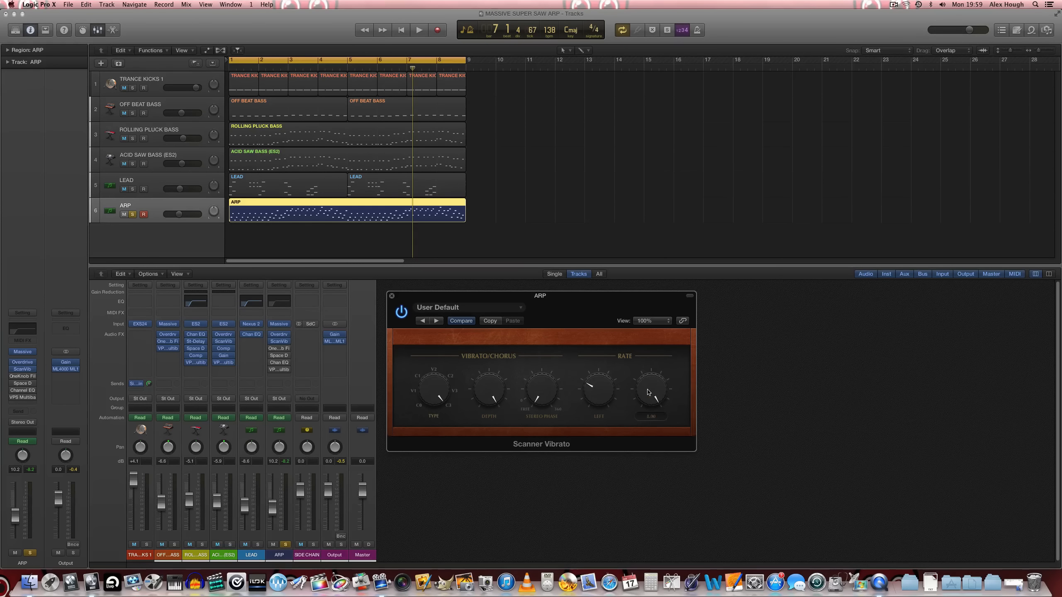
key(Return)
key(space)
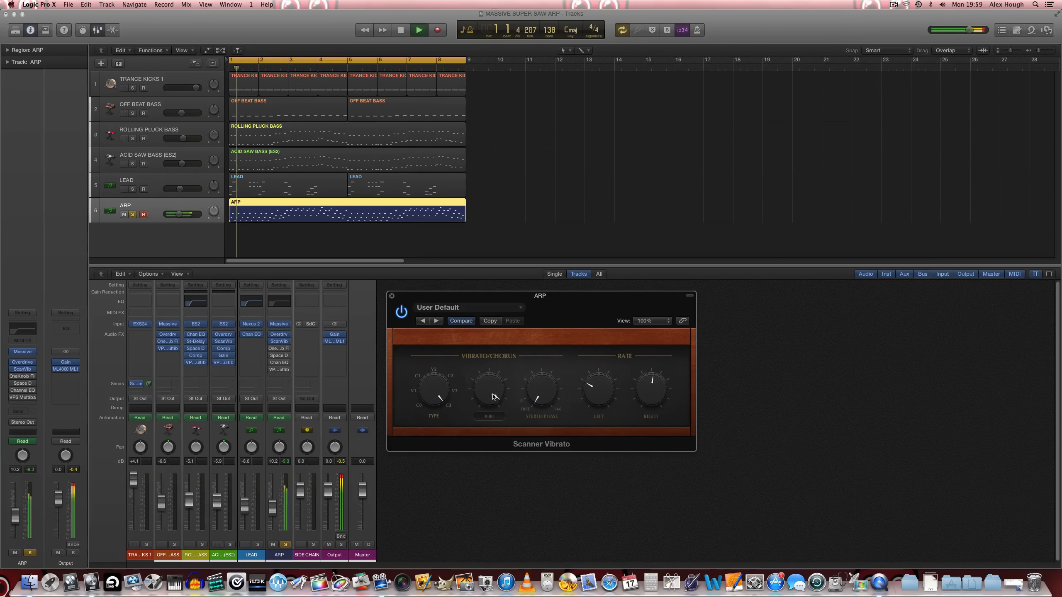
drag(492, 398, 487, 450)
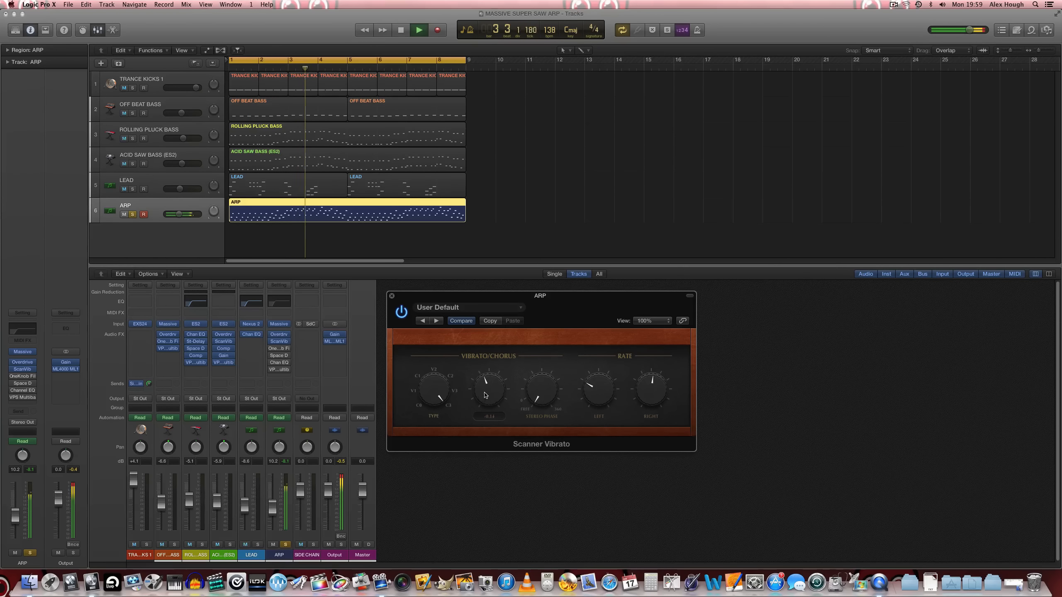
drag(482, 400, 498, 439)
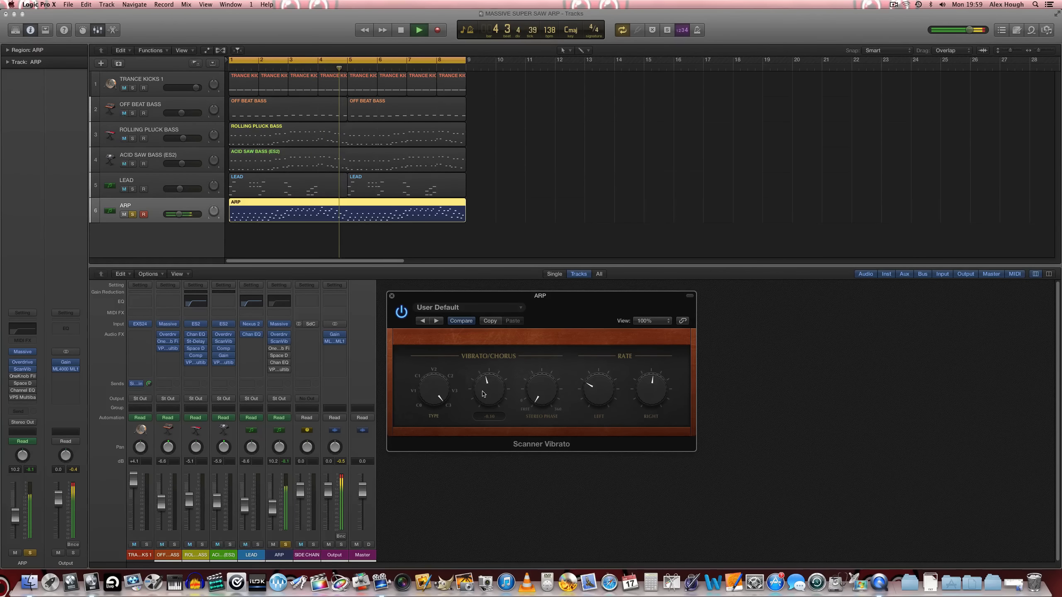
key(space)
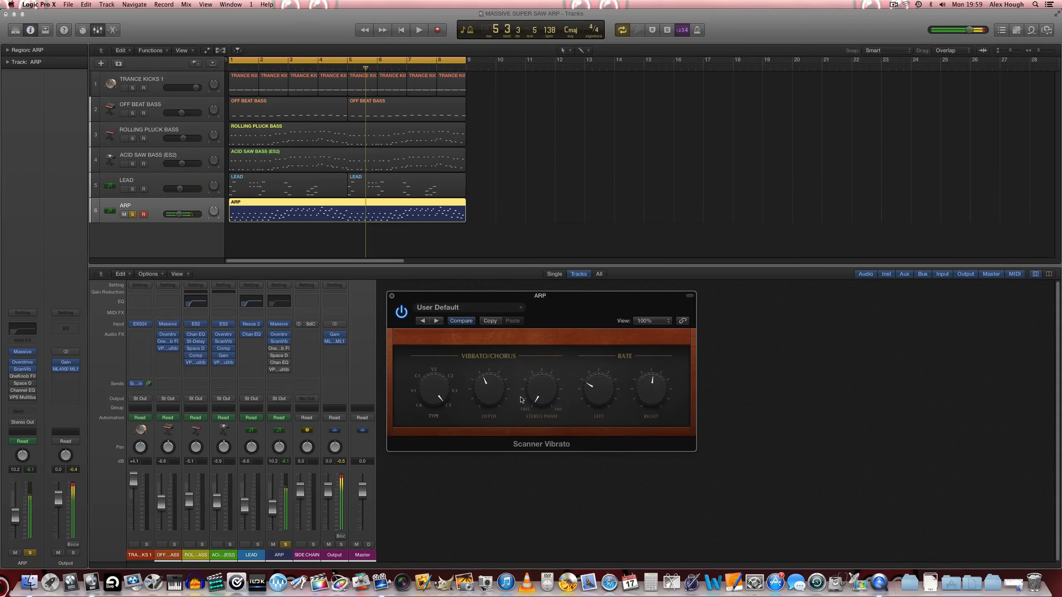
- Replace Scanner Vibrato with the ARP channel's OneKnob Filter, enable it, audition a filter sweep during playback and close its window
click(392, 296)
click(278, 348)
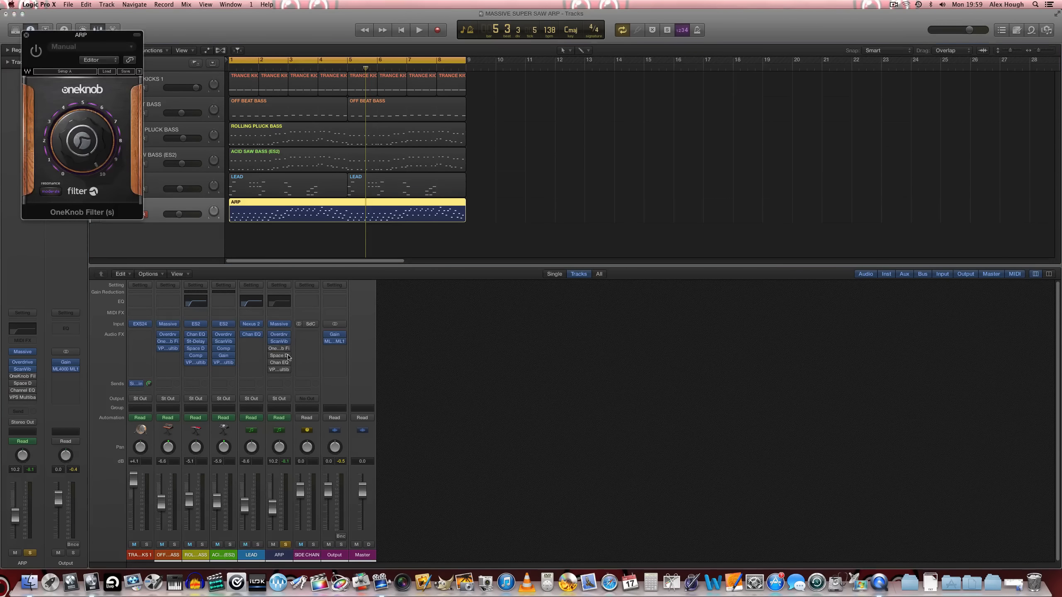
click(42, 56)
key(space)
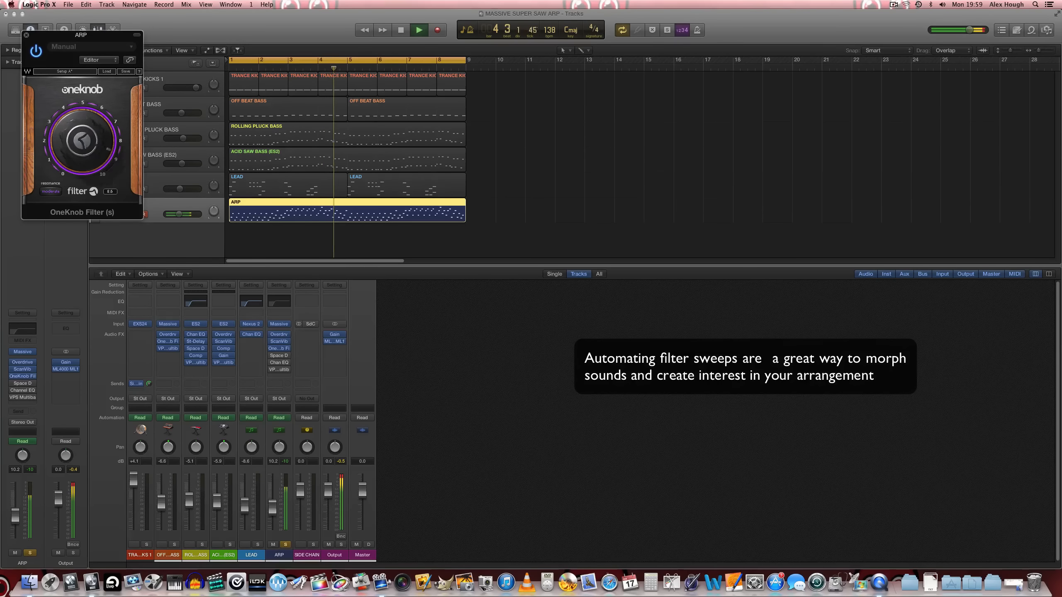
key(space)
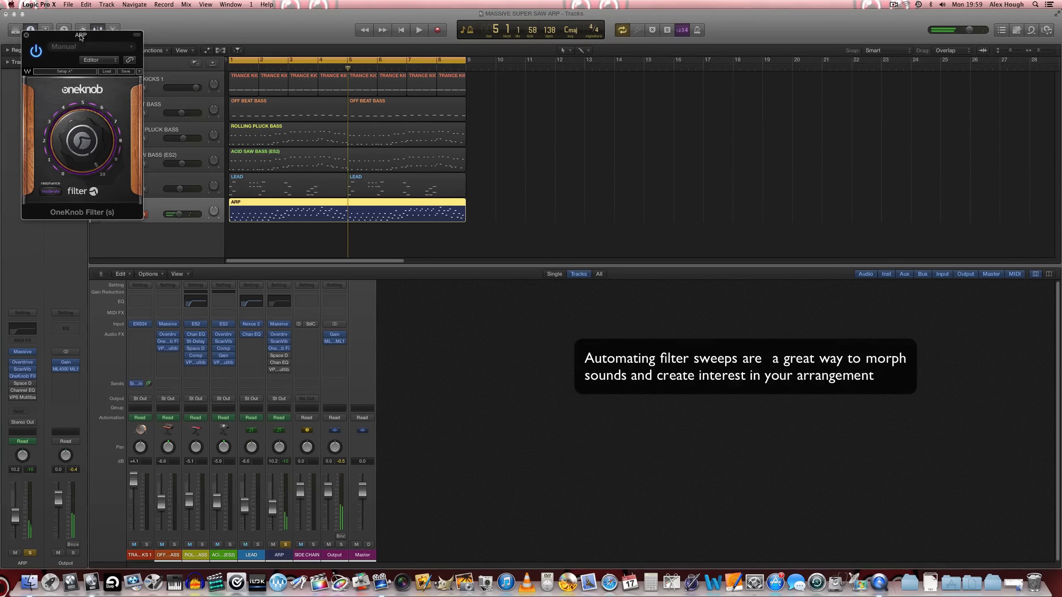
drag(63, 33, 456, 287)
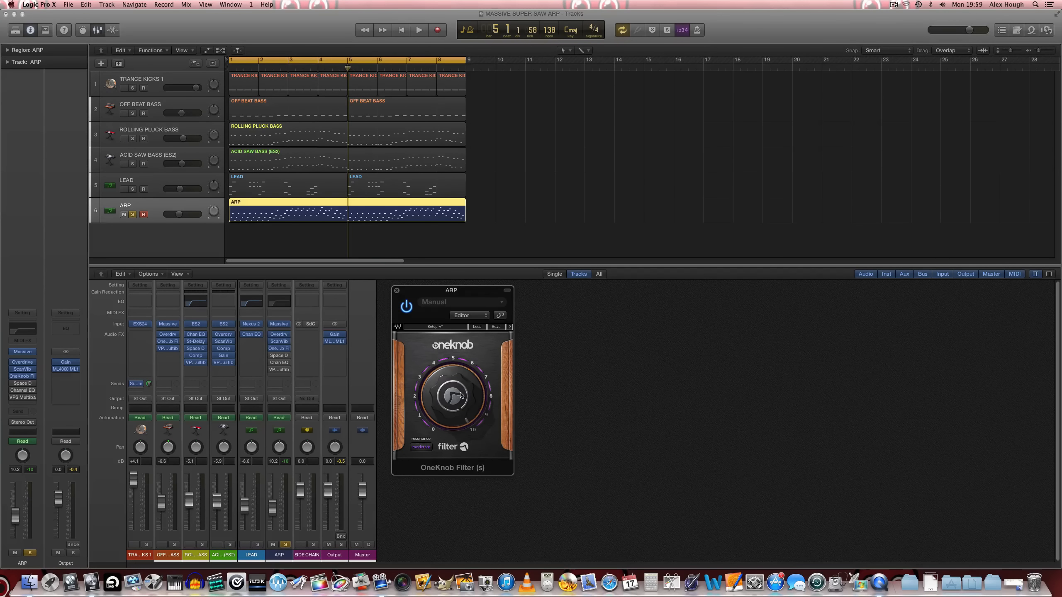
click(397, 292)
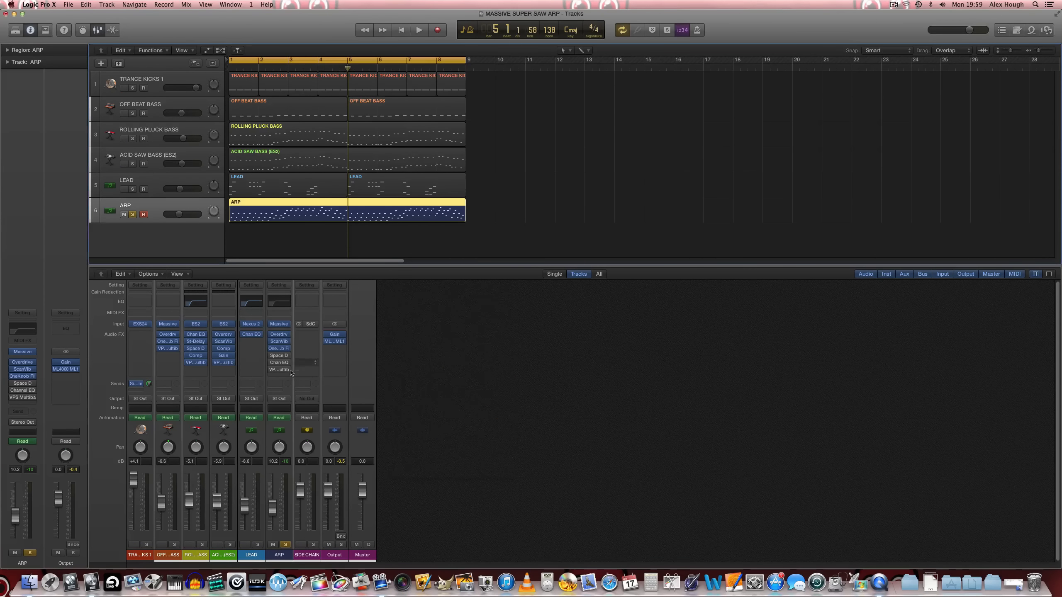
- Open the ARP channel's Space Designer, look up 02.6s Vocal Plate among the large-space plate reverbs and enable the reverb
click(286, 357)
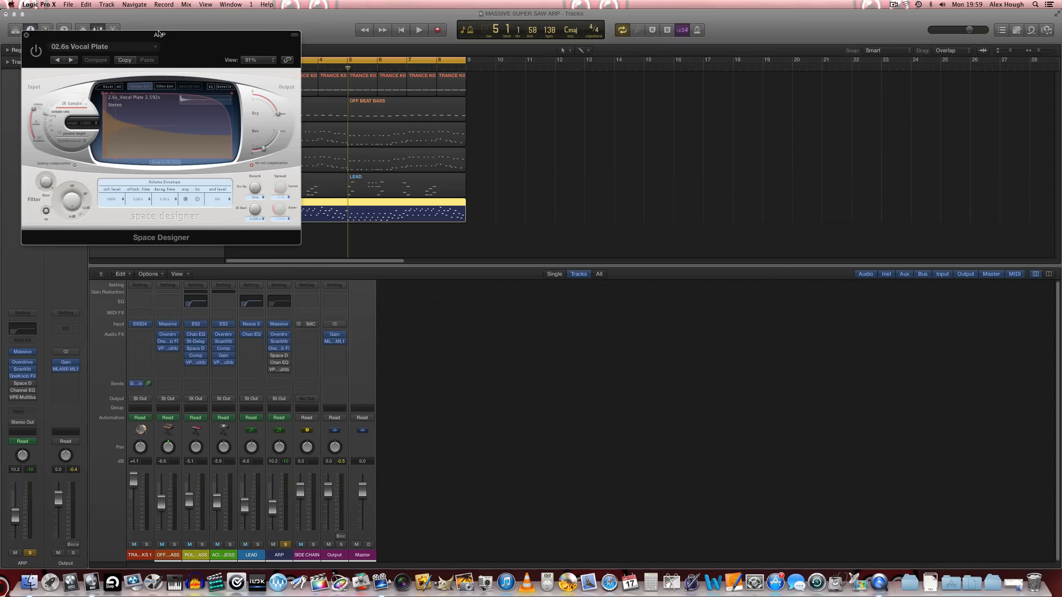
click(146, 48)
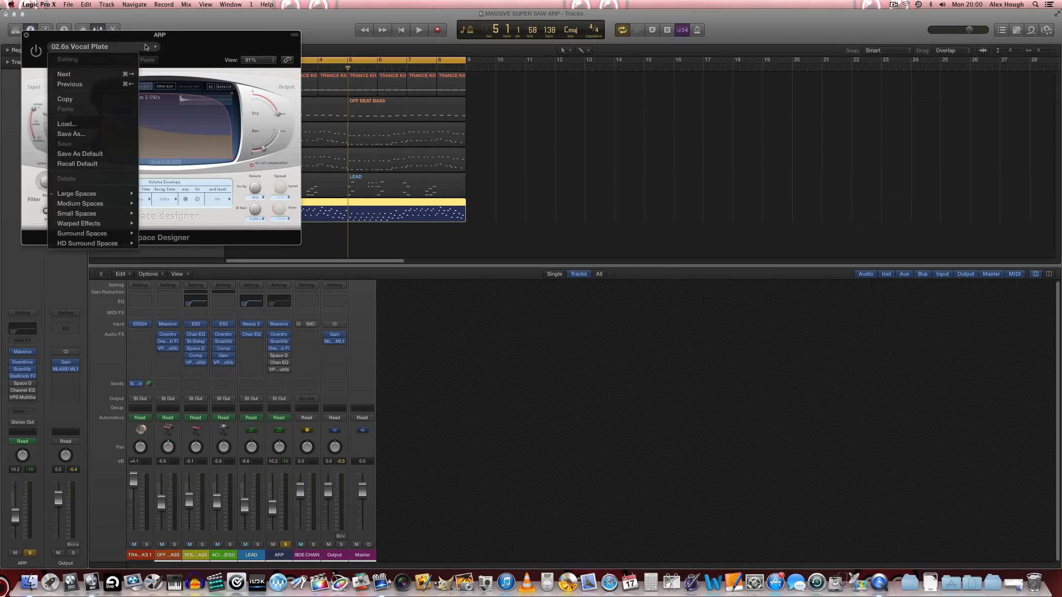
mouse_move(119, 196)
mouse_move(188, 214)
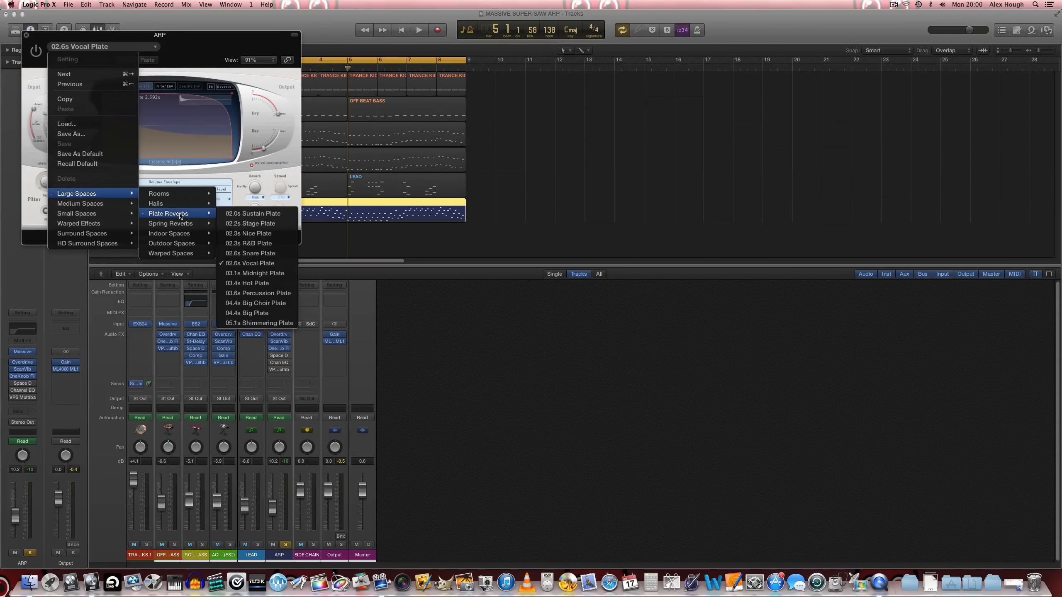
click(308, 189)
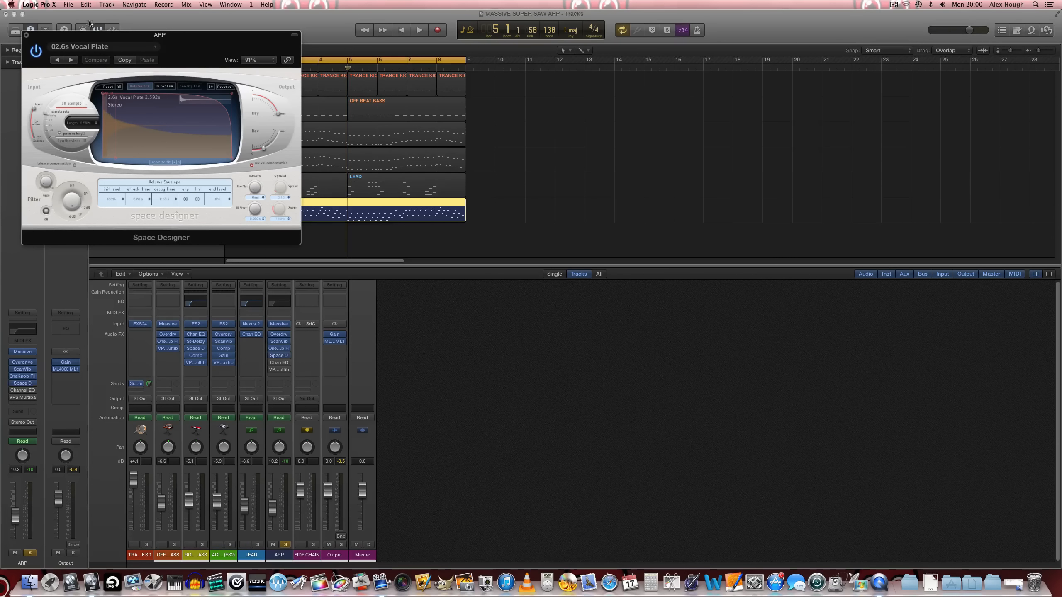
- Place the Space Designer window beside the mixer and fine-tune its reverb output level during playback
drag(171, 39, 539, 295)
key(space)
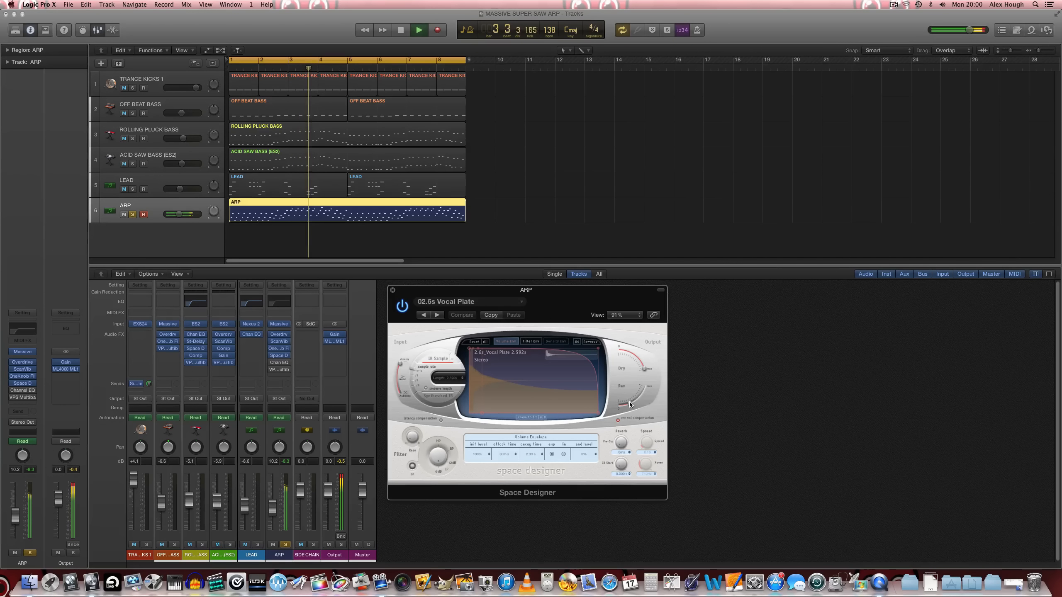
drag(630, 404, 628, 404)
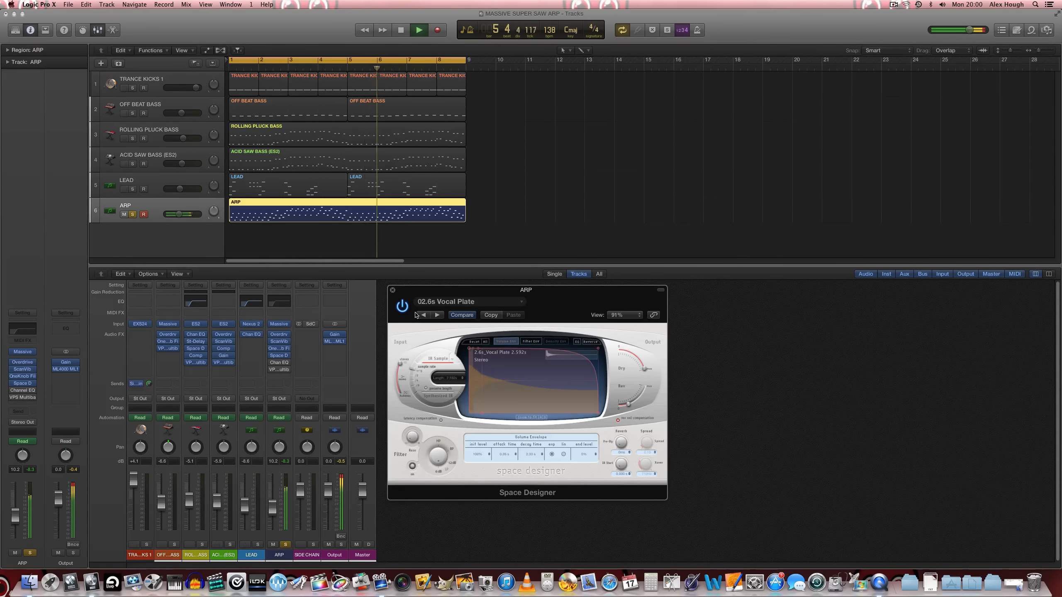
- Audition the OneKnob Filter together with the reverb on the ARP channel, stop playback and close the filter window
click(280, 350)
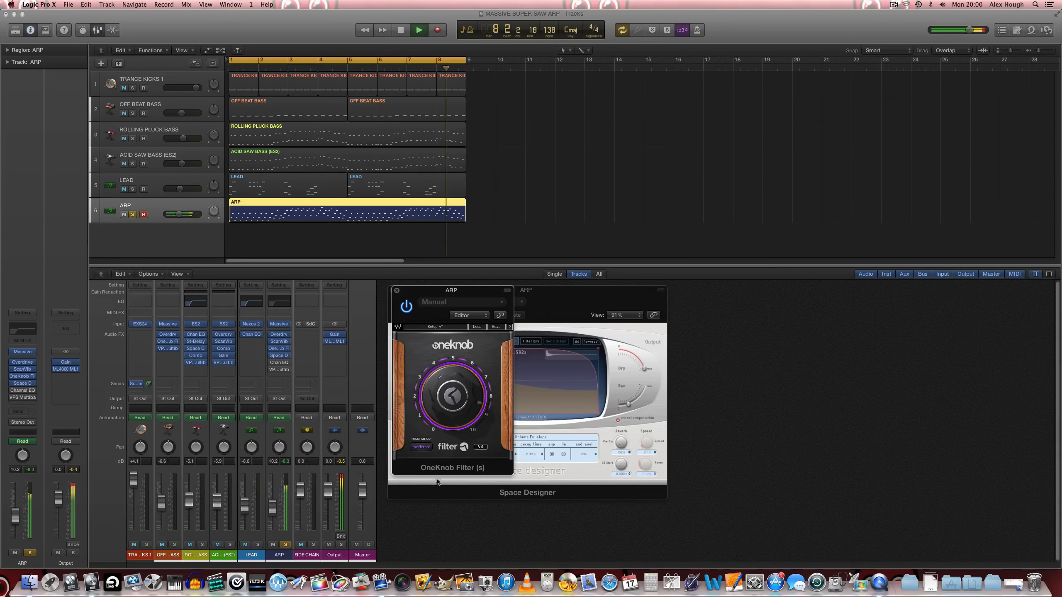
key(space)
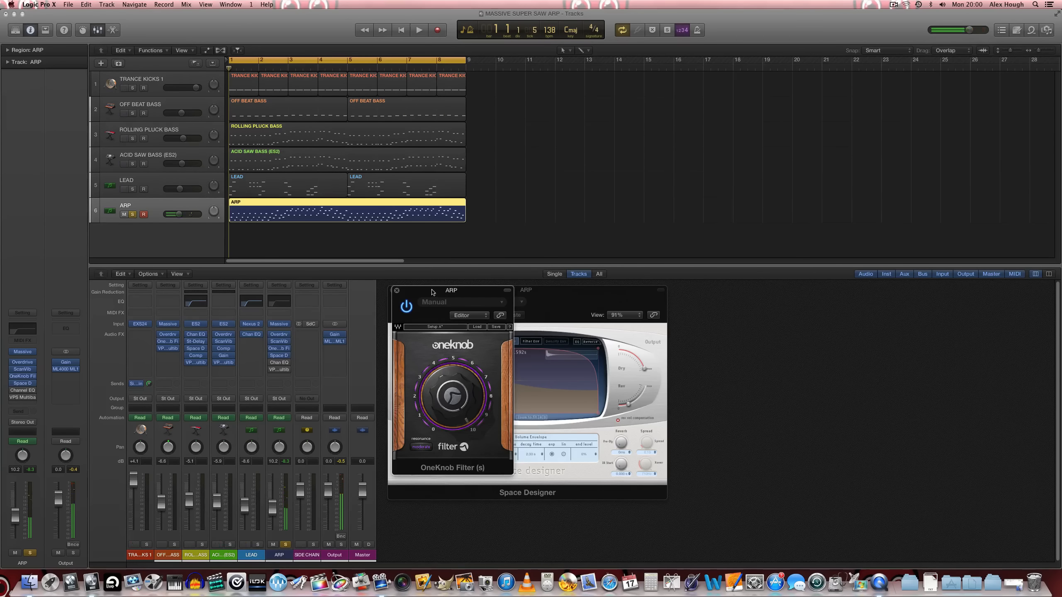
drag(431, 291, 519, 81)
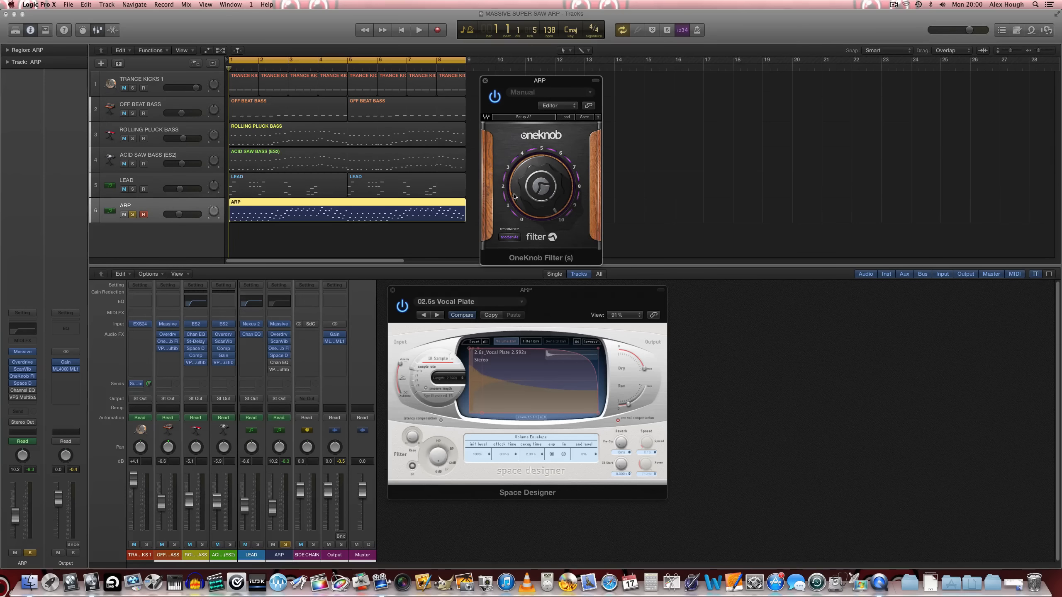
click(485, 81)
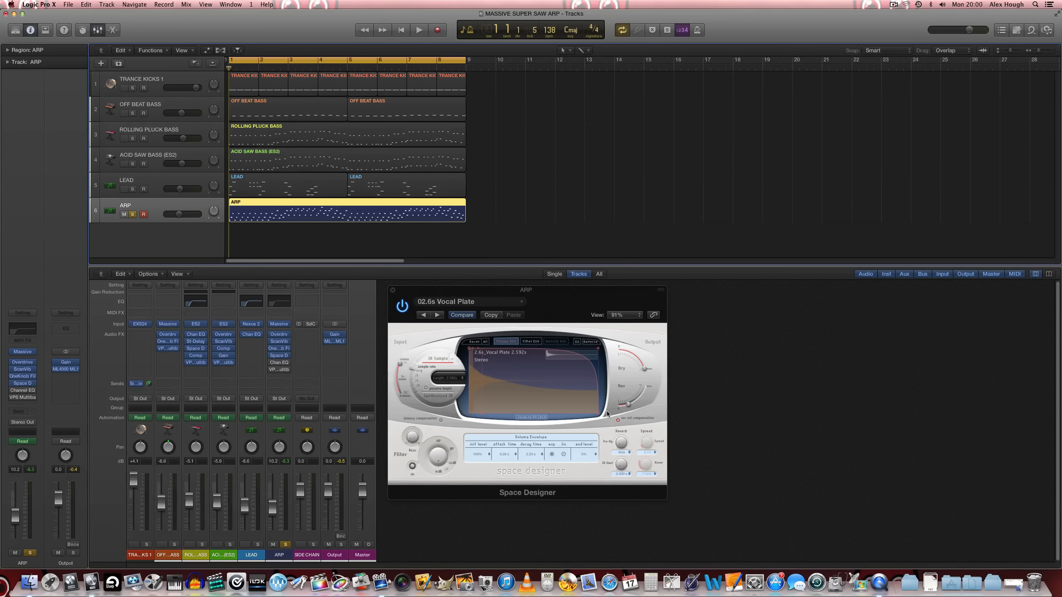
- Enable the ARP channel's Channel EQ with its low-cut band off and Analyzer on, and enlarge its window to 165%
click(279, 364)
click(38, 143)
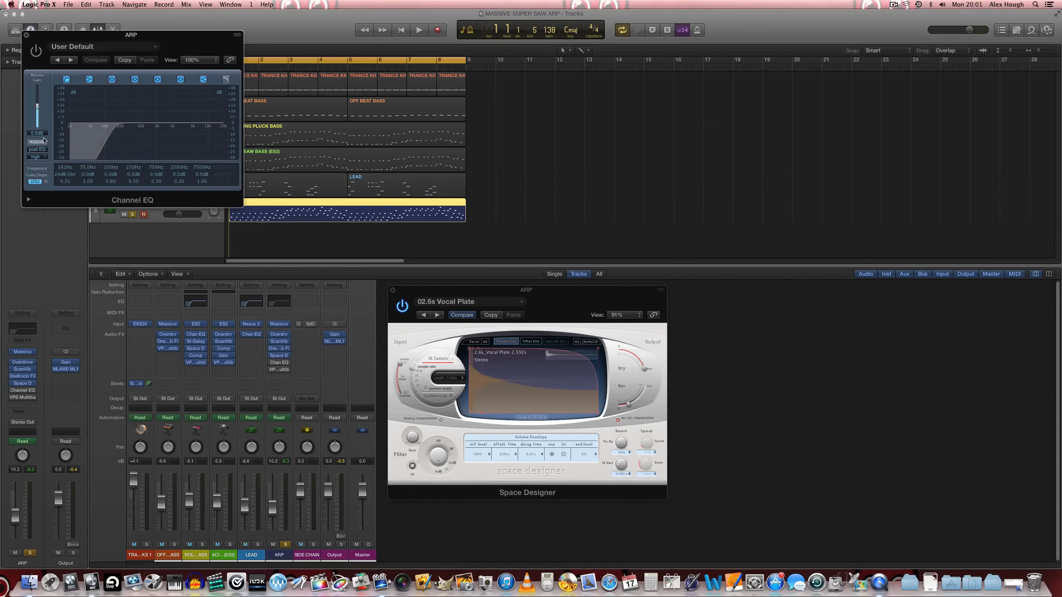
click(39, 53)
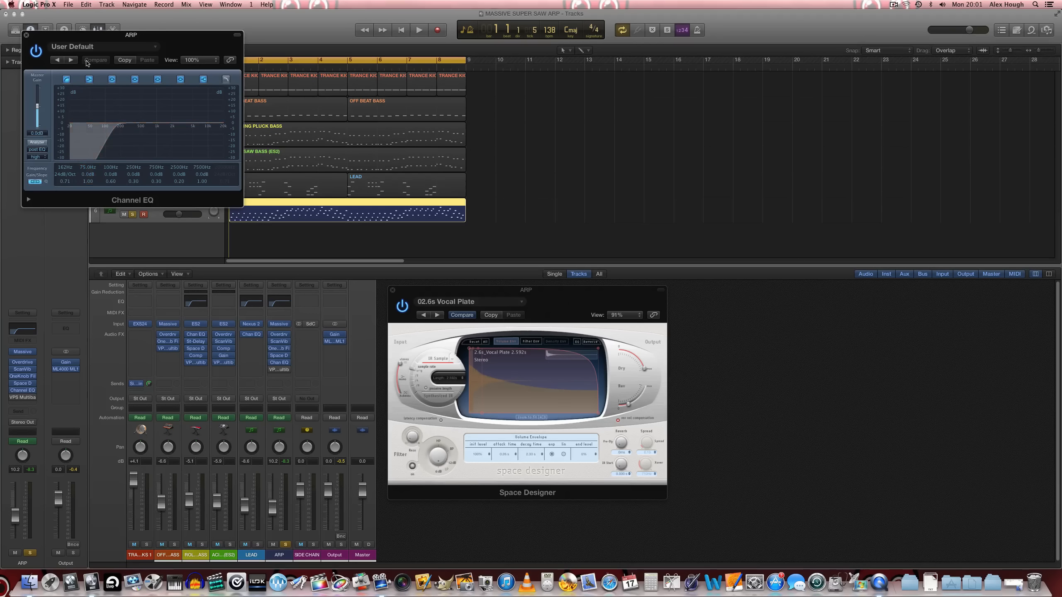
click(67, 80)
click(40, 142)
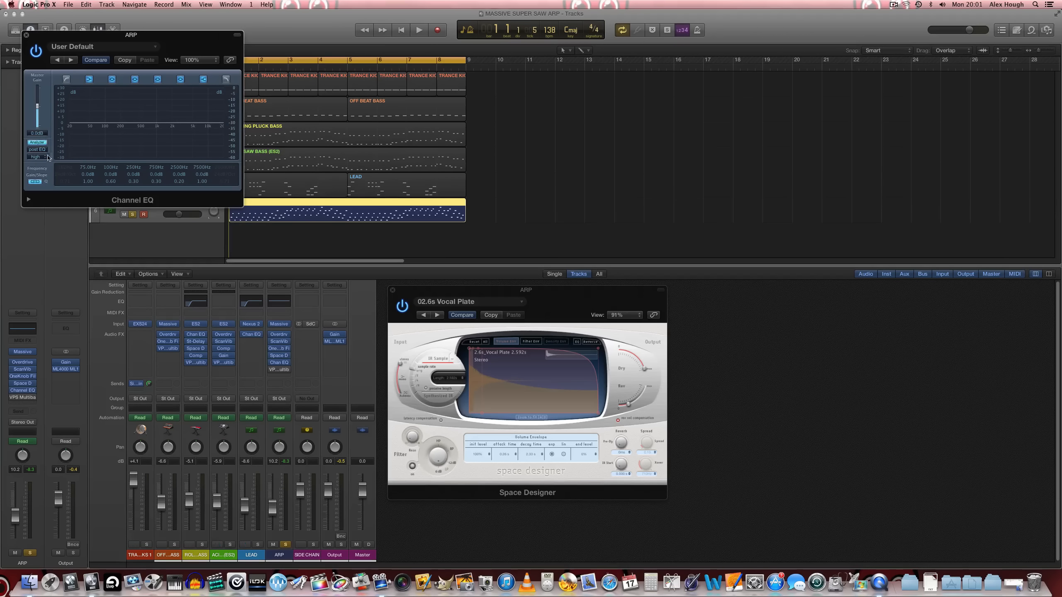
drag(241, 208, 385, 288)
drag(314, 38, 363, 23)
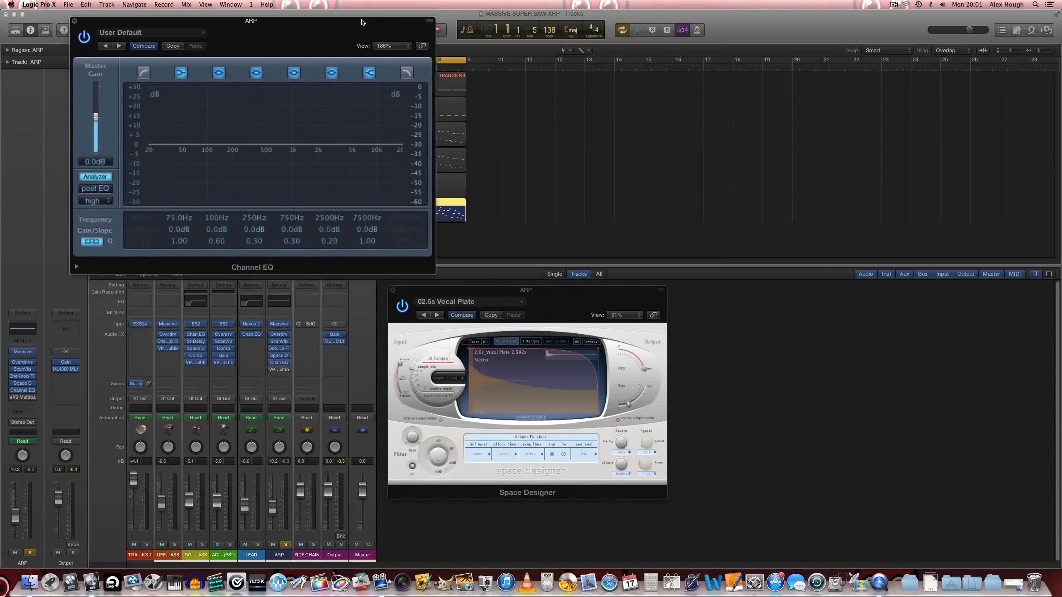
- During playback, cut 640 Hz by 8.5 dB with Q 0.37 and 2500 Hz by 2.5 dB with Q 0.30, leaving the 7500 Hz gain at 0 dB
key(space)
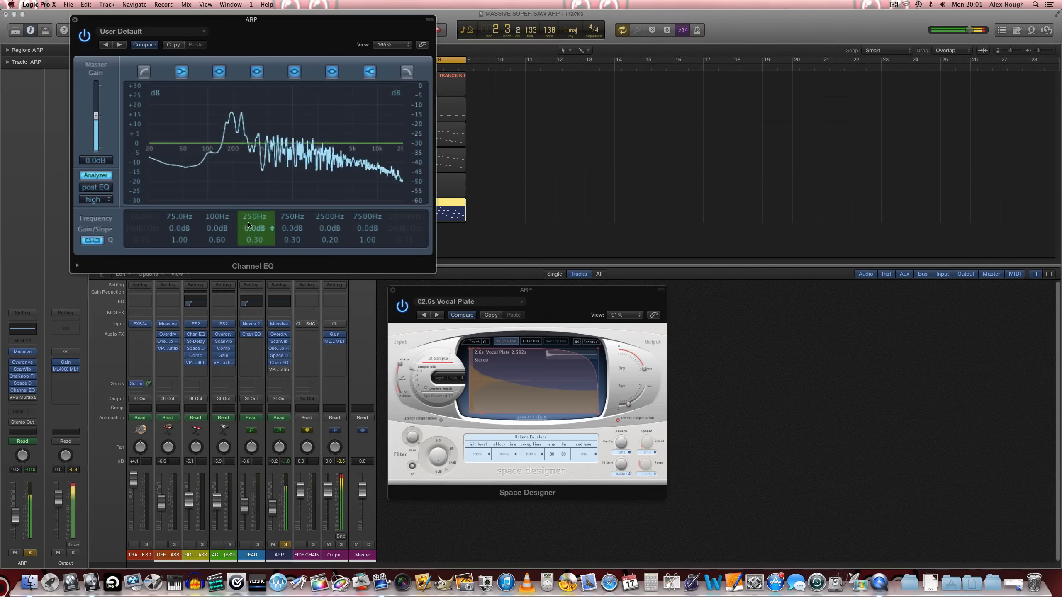
drag(368, 229, 366, 248)
drag(293, 228, 292, 202)
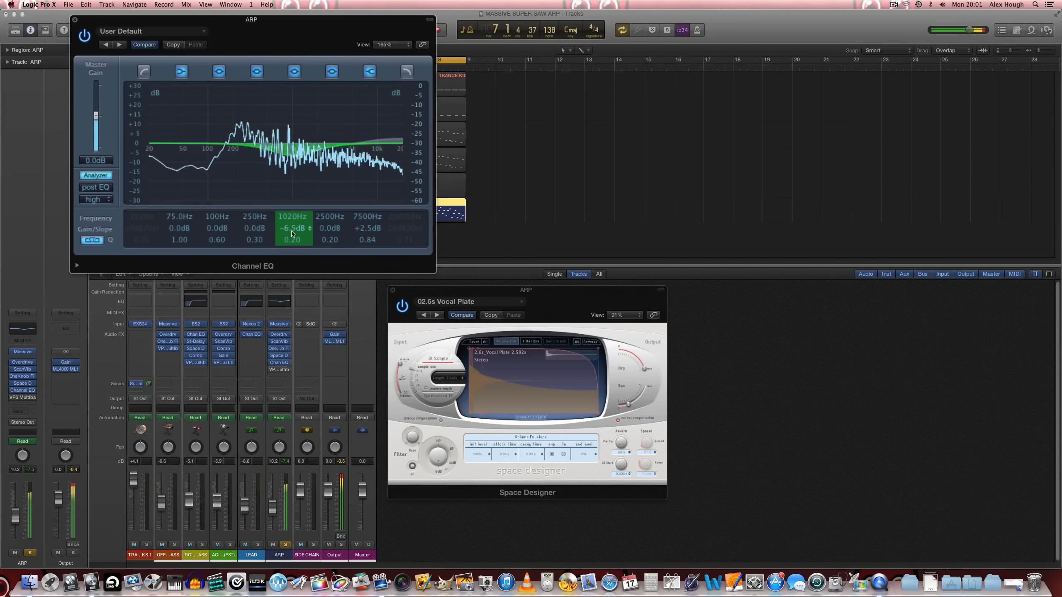
drag(292, 221, 295, 235)
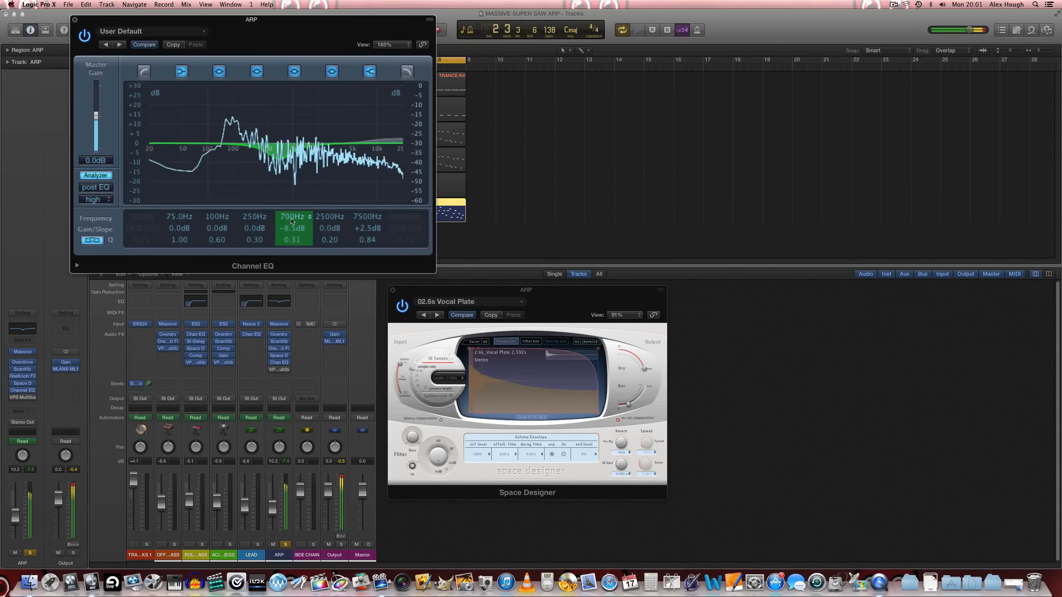
click(339, 232)
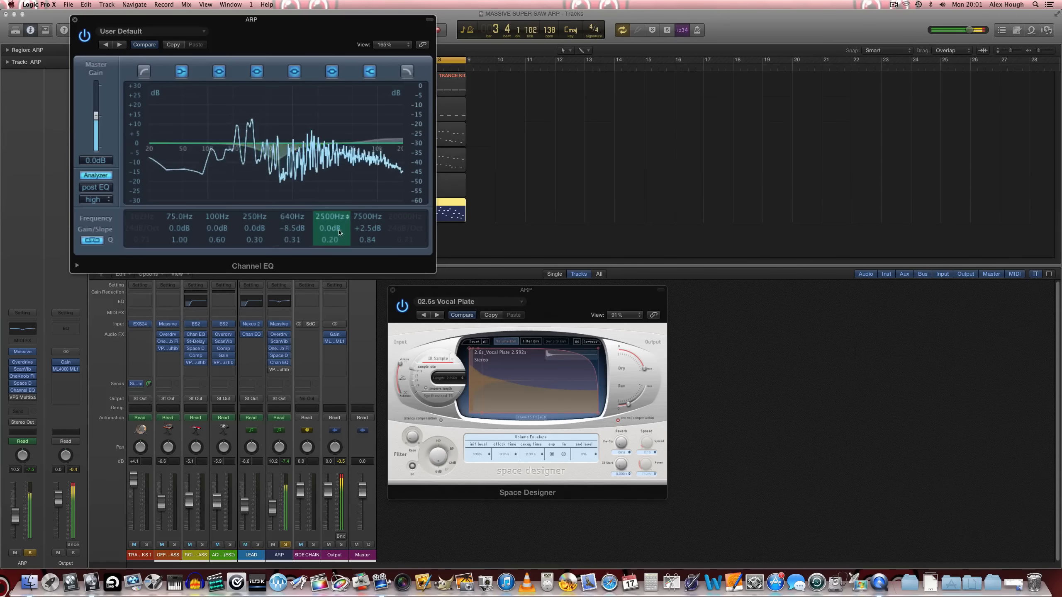
drag(332, 233, 363, 236)
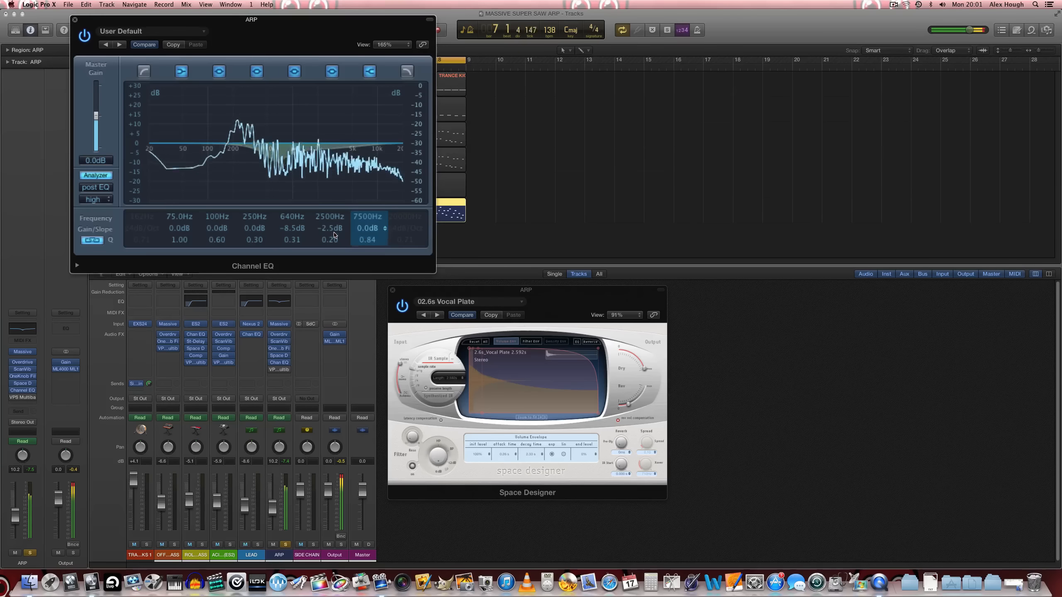
- Turn off the EQ analyzer, re-enable the 162 Hz low cut and compare the arp with Channel EQ bypassed and active
click(96, 176)
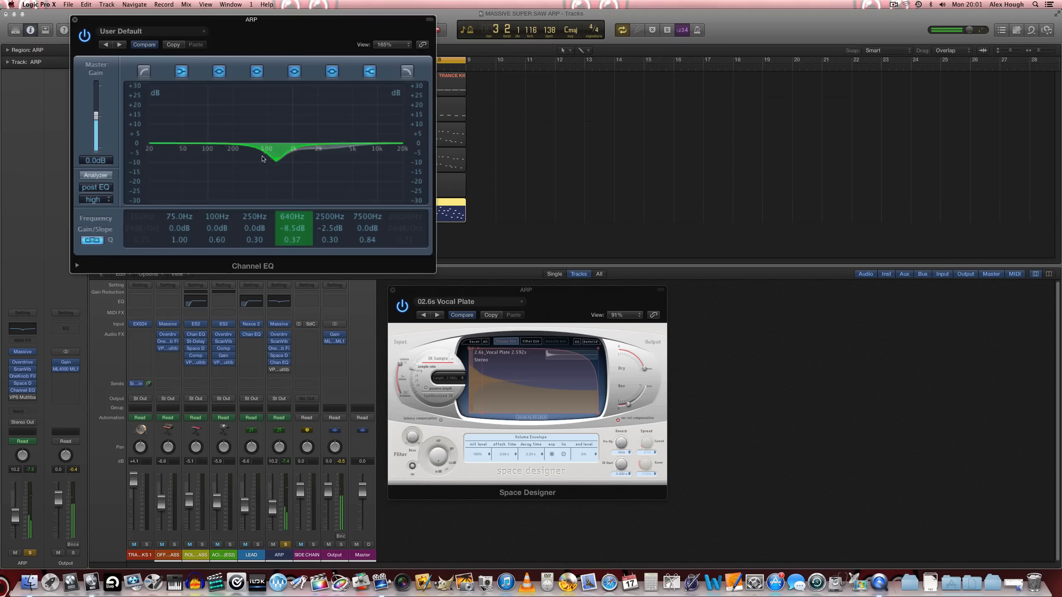
click(147, 71)
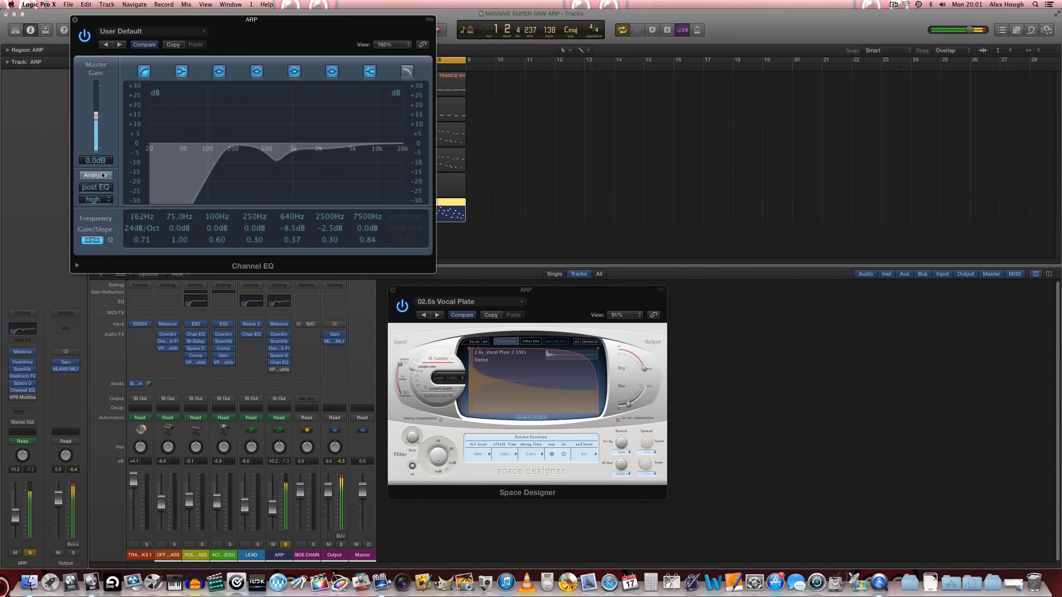
click(85, 35)
click(85, 34)
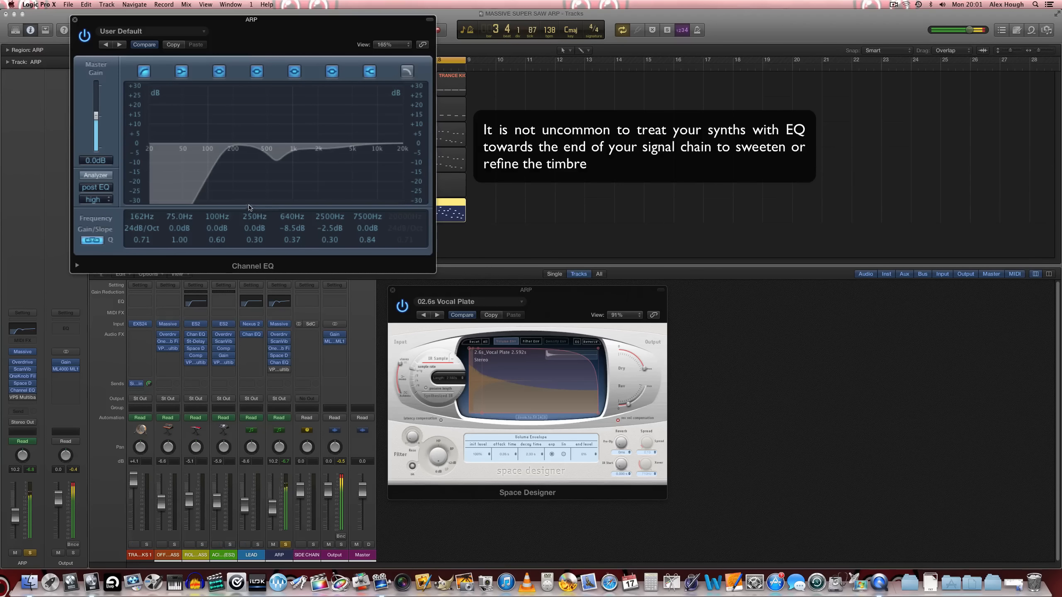
- Compare the arp with the 162 Hz low cut and the 250, 640 and 2500 Hz bands each switched off and on
click(145, 72)
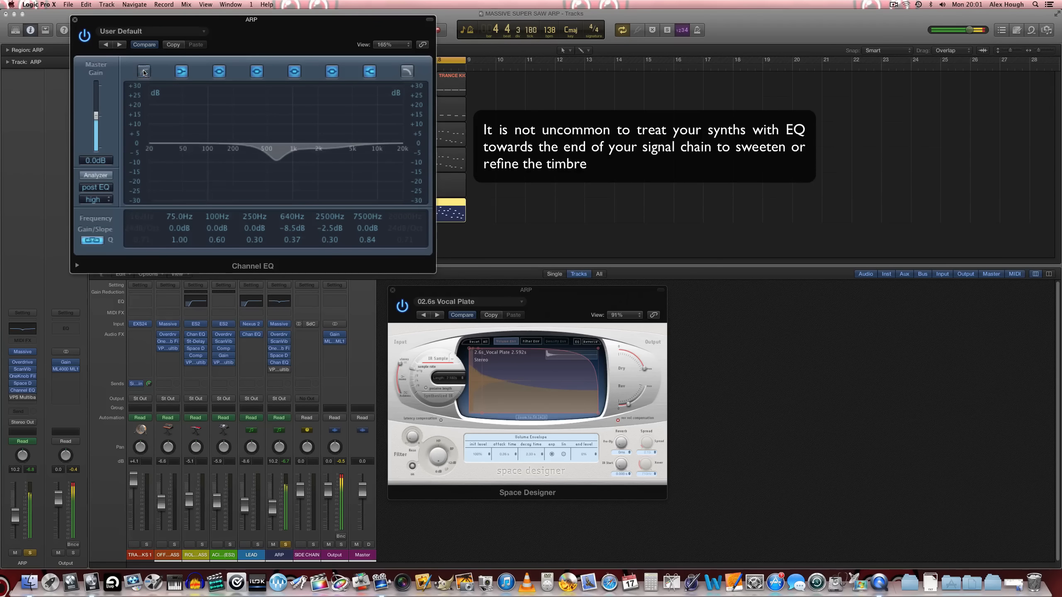
click(145, 71)
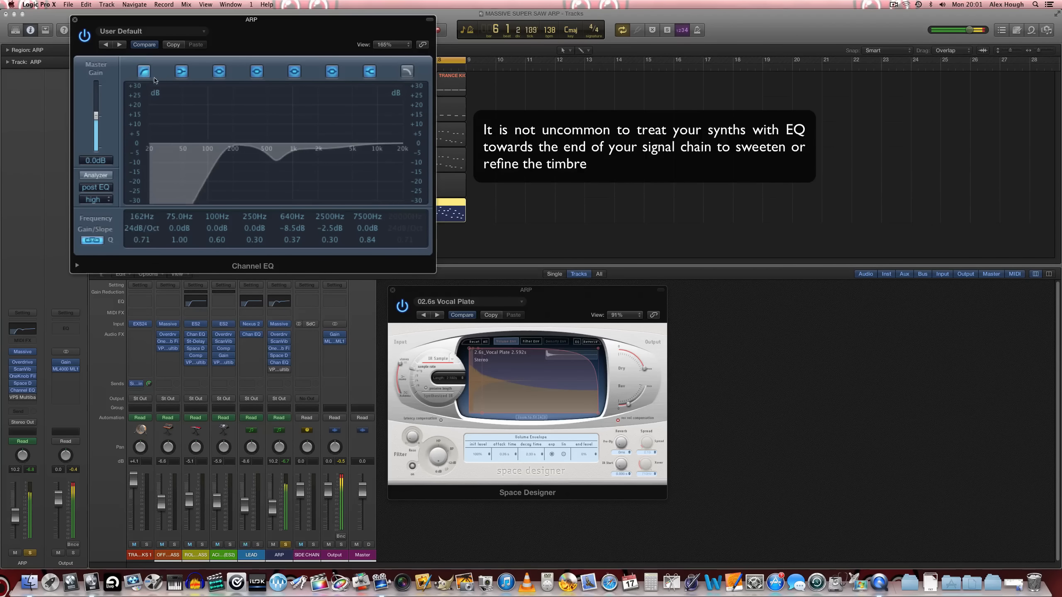
click(257, 71)
click(257, 72)
click(294, 72)
click(295, 71)
click(332, 72)
click(331, 71)
- Compare the arp with the entire Channel EQ bypassed and active, leave it enabled, stop playback and move its window off the tracks
click(84, 39)
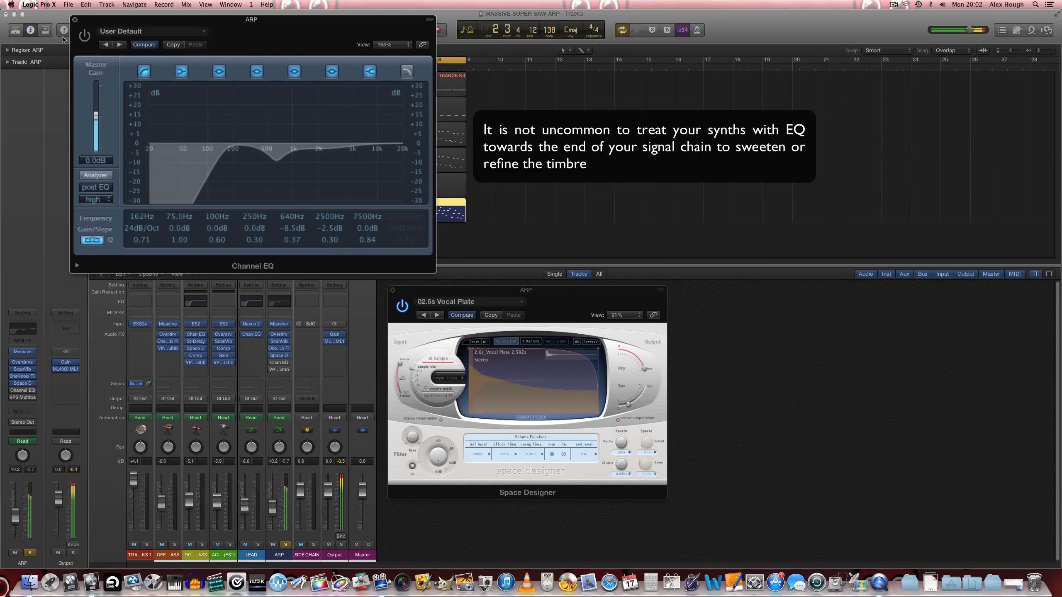
click(86, 36)
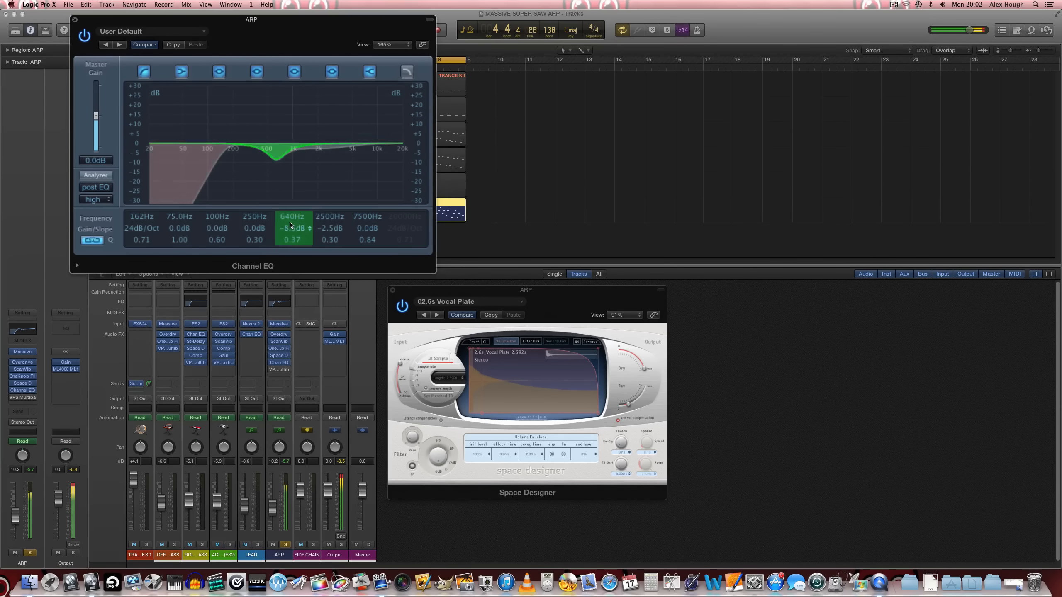
key(space)
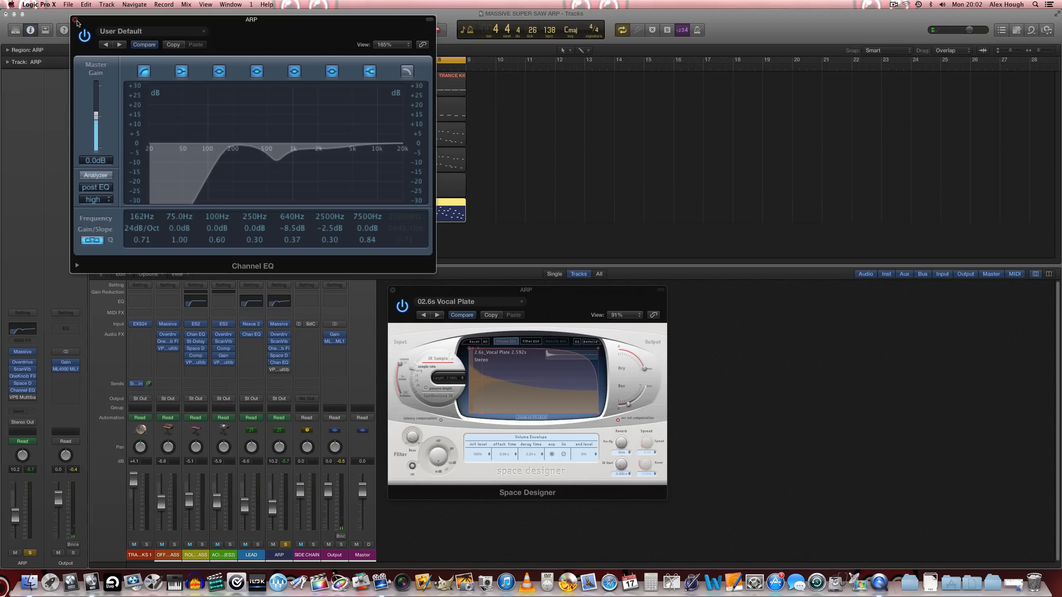
drag(112, 23, 523, 19)
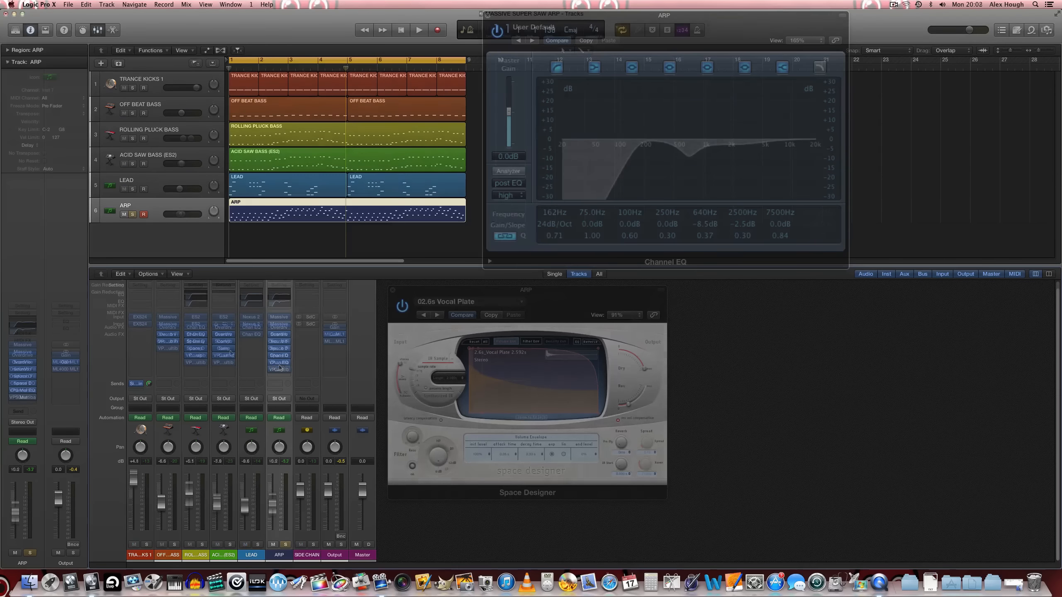
- Open the ARP channel's VPS Multiband Sidechain, move its window clear of the mixer and display the high-band envelope
click(280, 367)
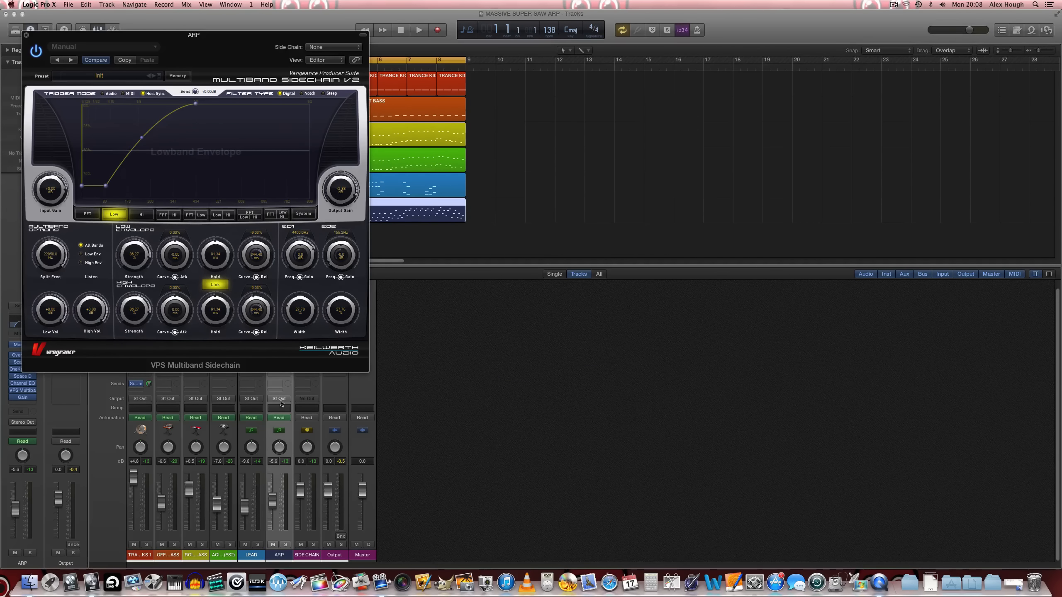
drag(246, 37, 656, 220)
click(552, 400)
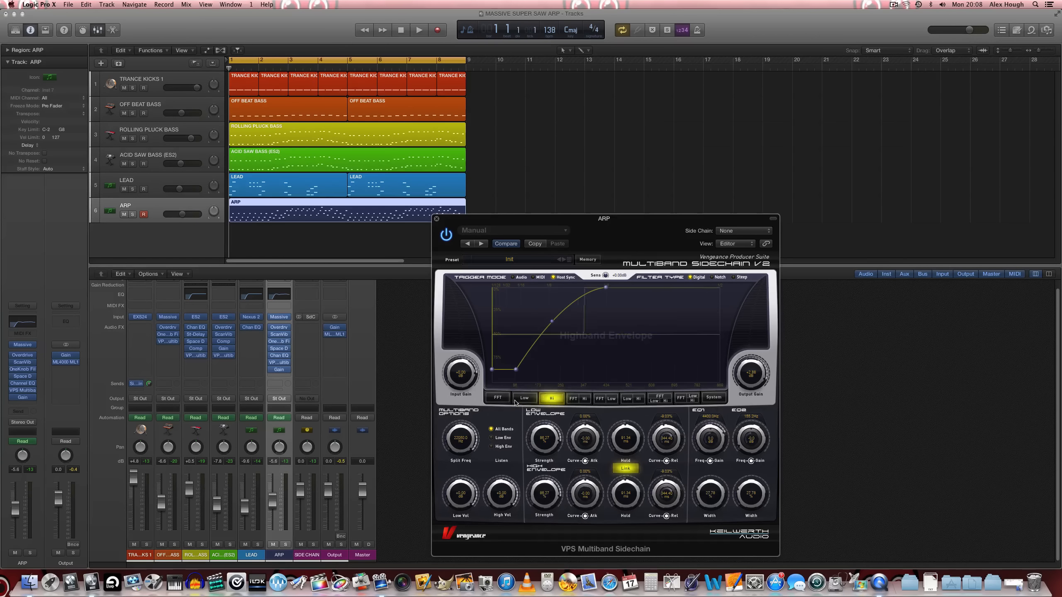
- Compare the sidechain's low-band and high-band envelopes, leave the low band displayed and move the plug-in window closer to the mixer
click(528, 399)
click(550, 398)
click(525, 398)
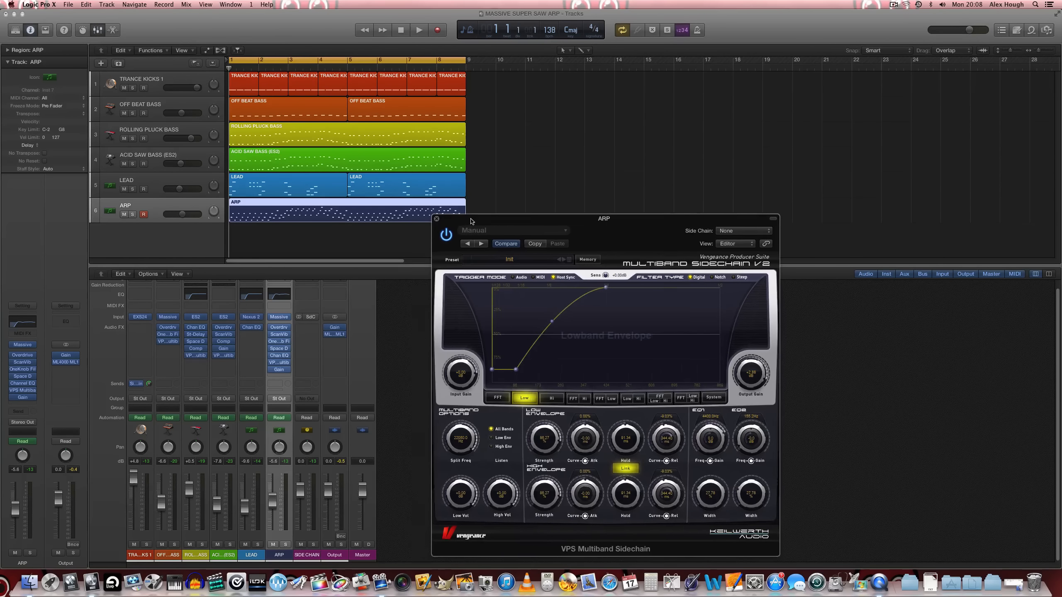
drag(471, 221, 435, 223)
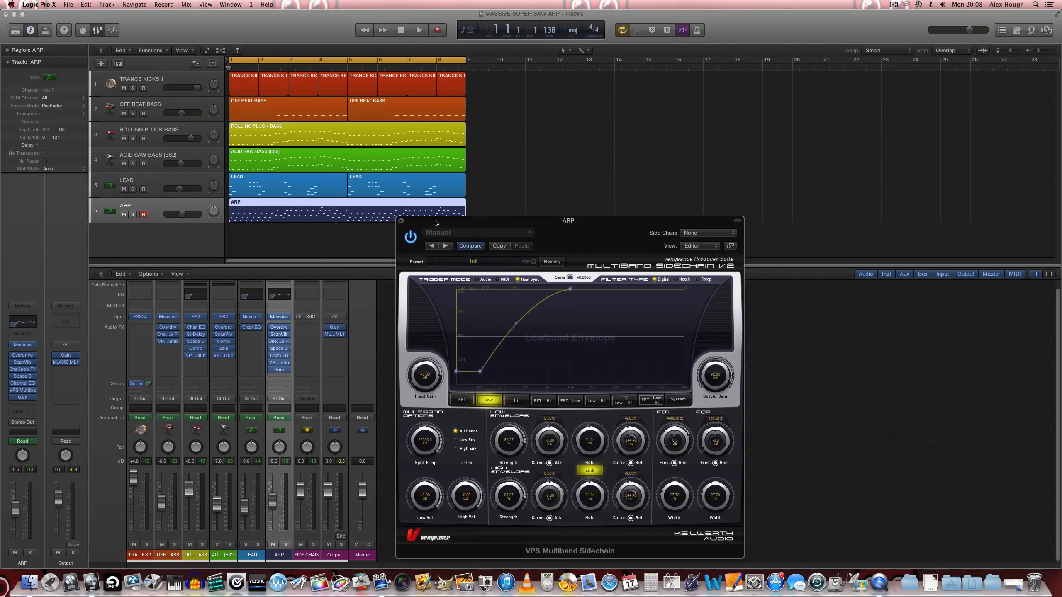
- Solo the ARP channel and play it first with Multiband Sidechain bypassed and again with it active, stopping playback each time
click(285, 544)
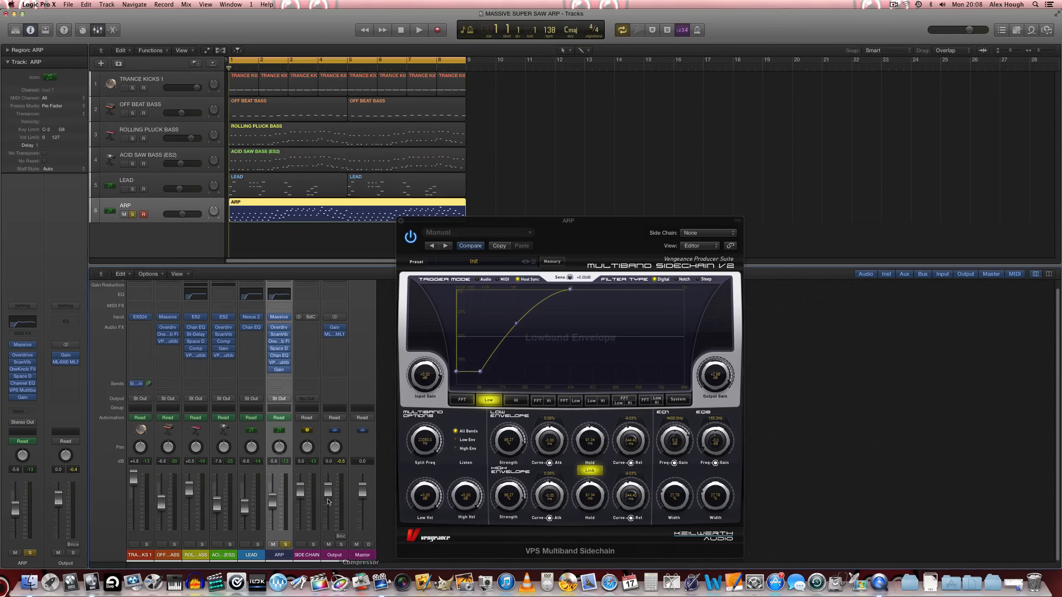
click(413, 239)
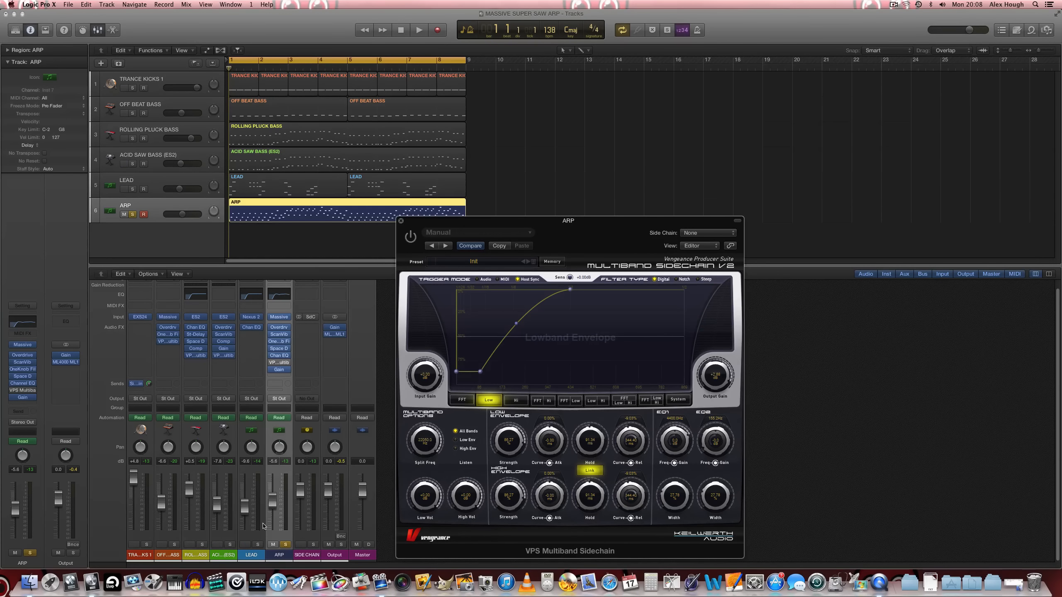
key(space)
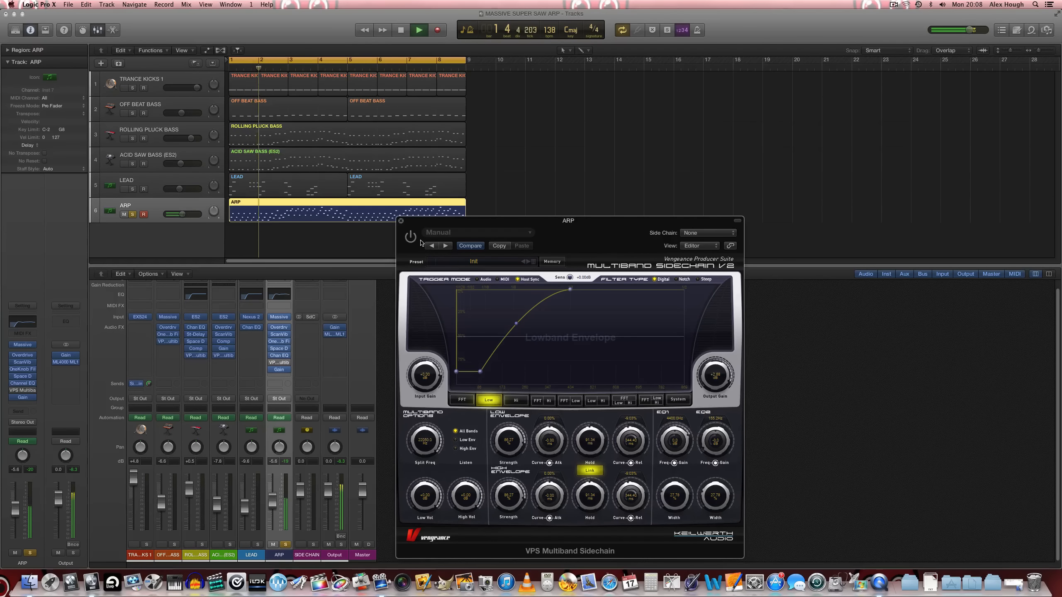
key(space)
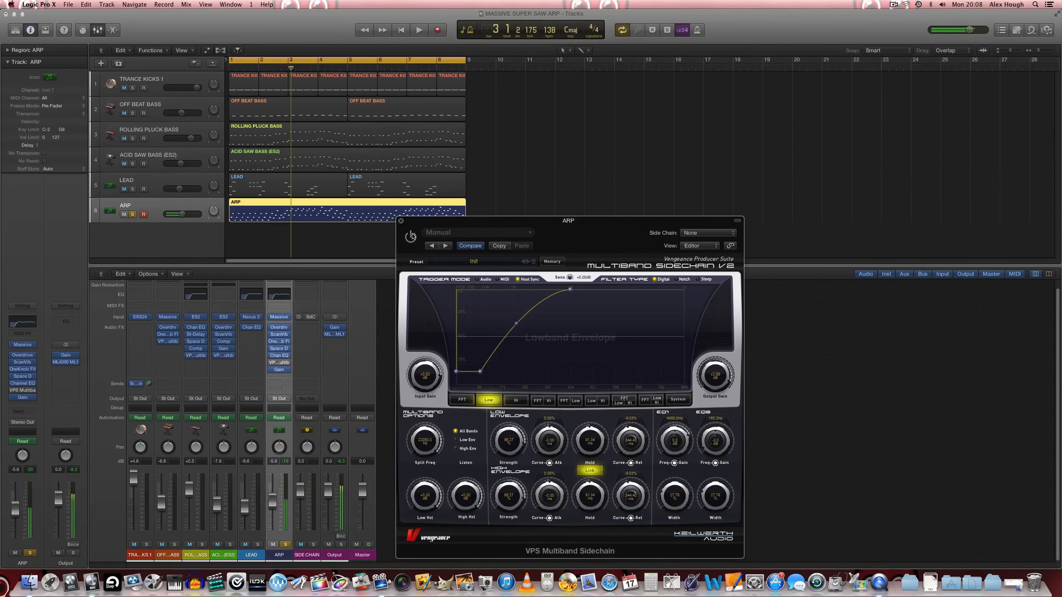
click(411, 237)
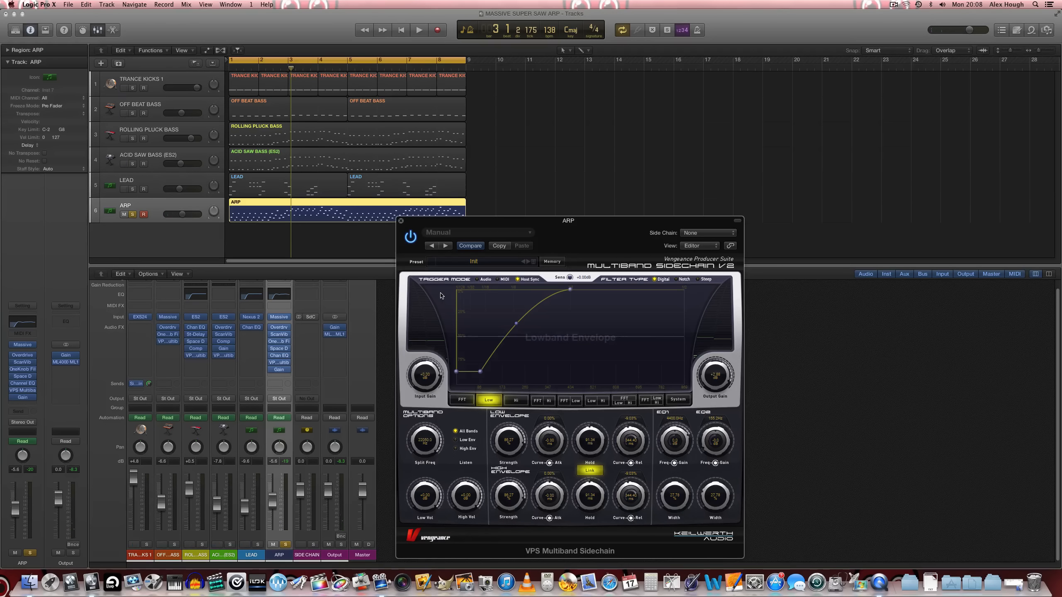
key(space)
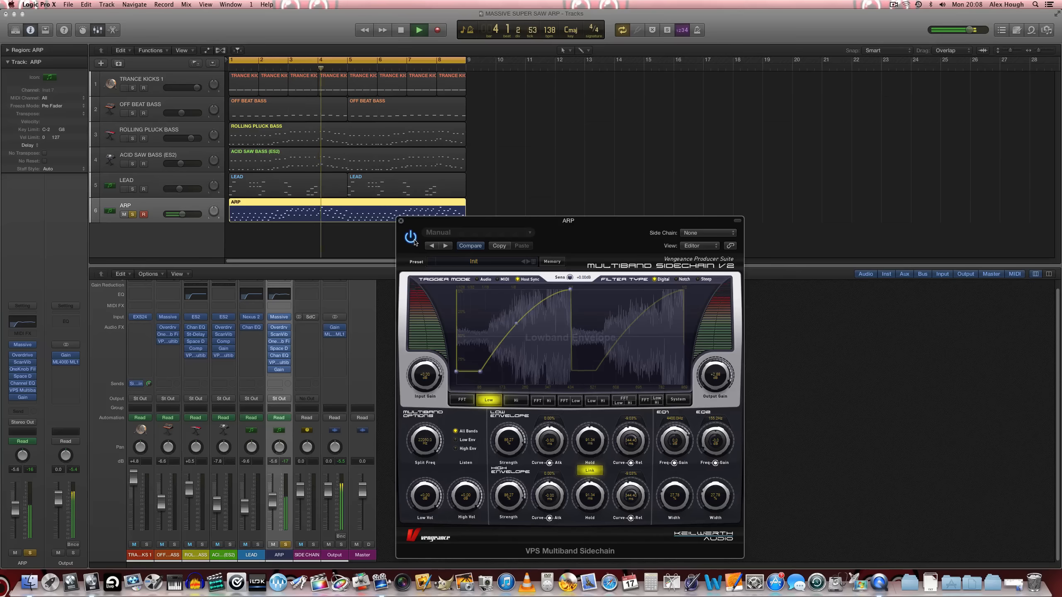
key(space)
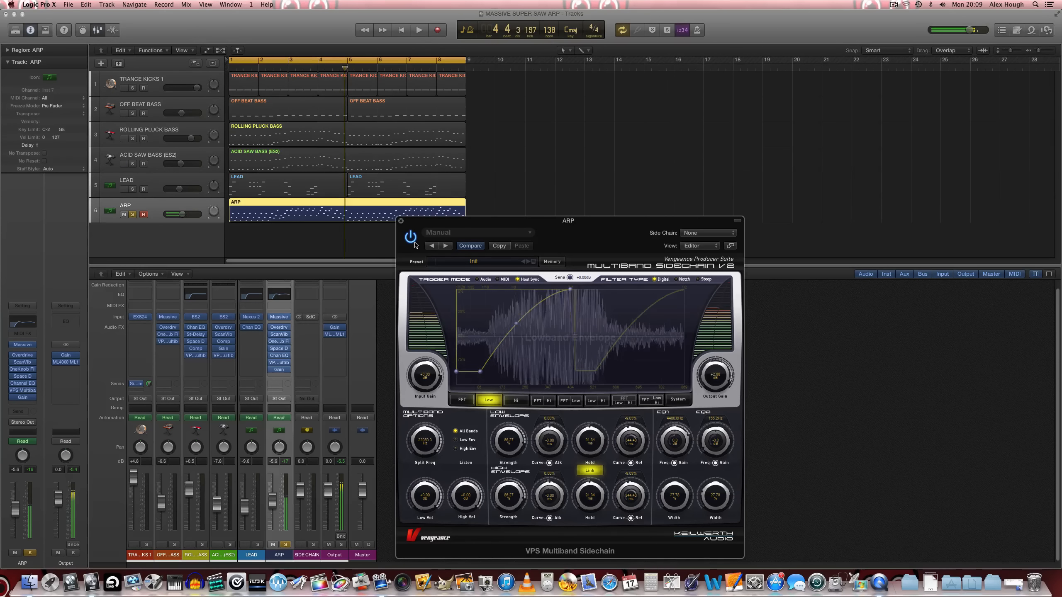
- Play the ARP soloed together with TRANCE KICKS 1 and OFF BEAT BASS, comparing its Multiband Sidechain bypassed and active
click(148, 544)
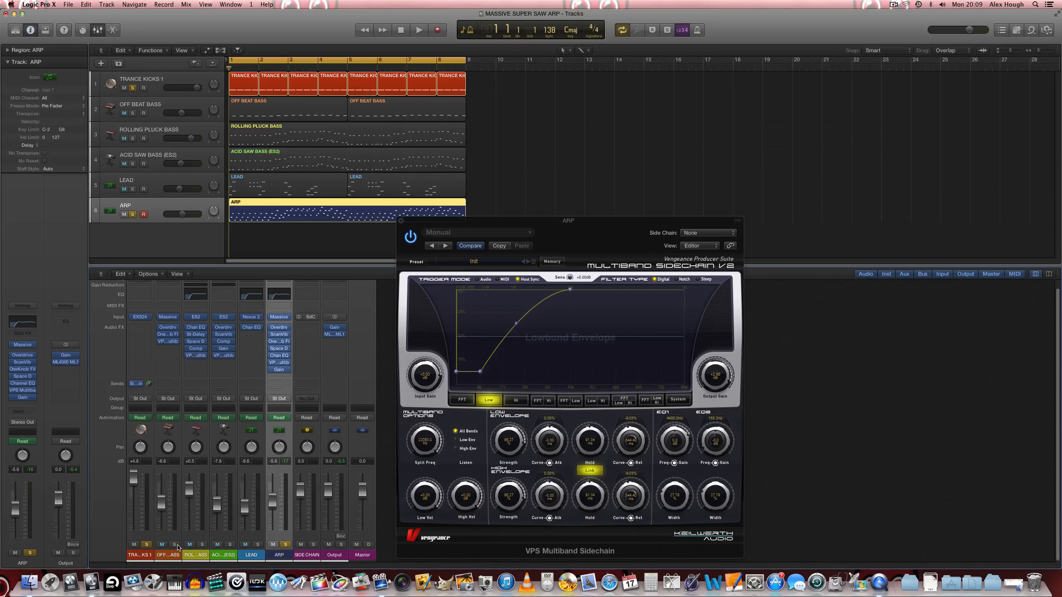
click(175, 545)
click(286, 544)
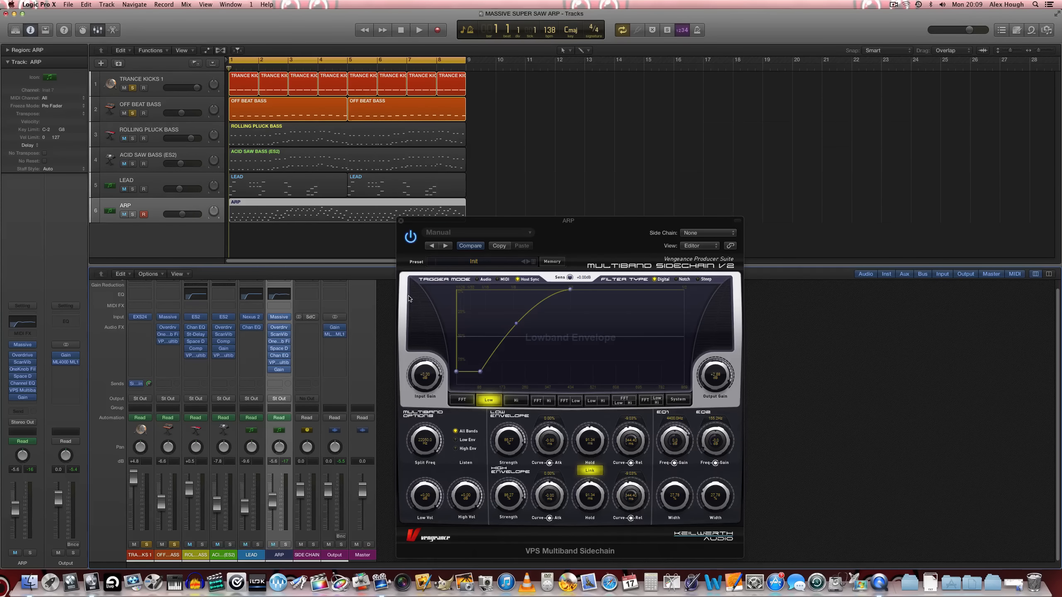
click(410, 237)
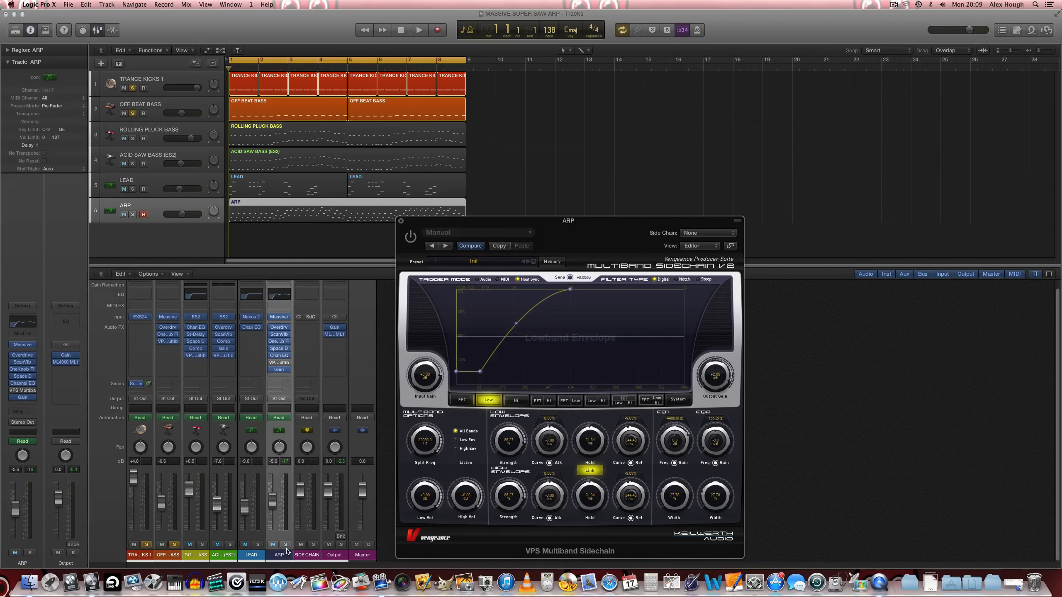
key(space)
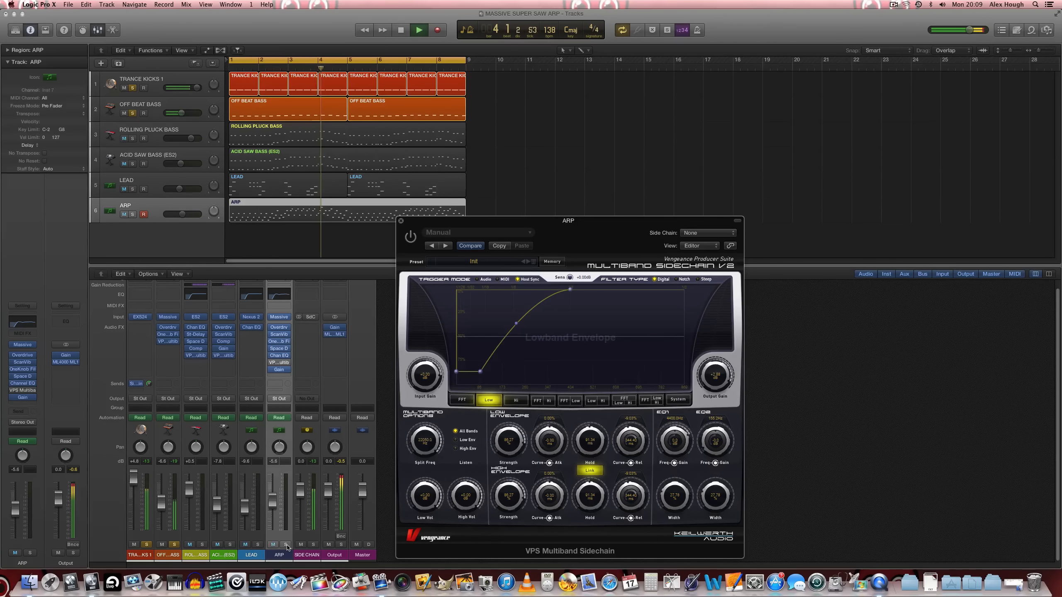
click(286, 544)
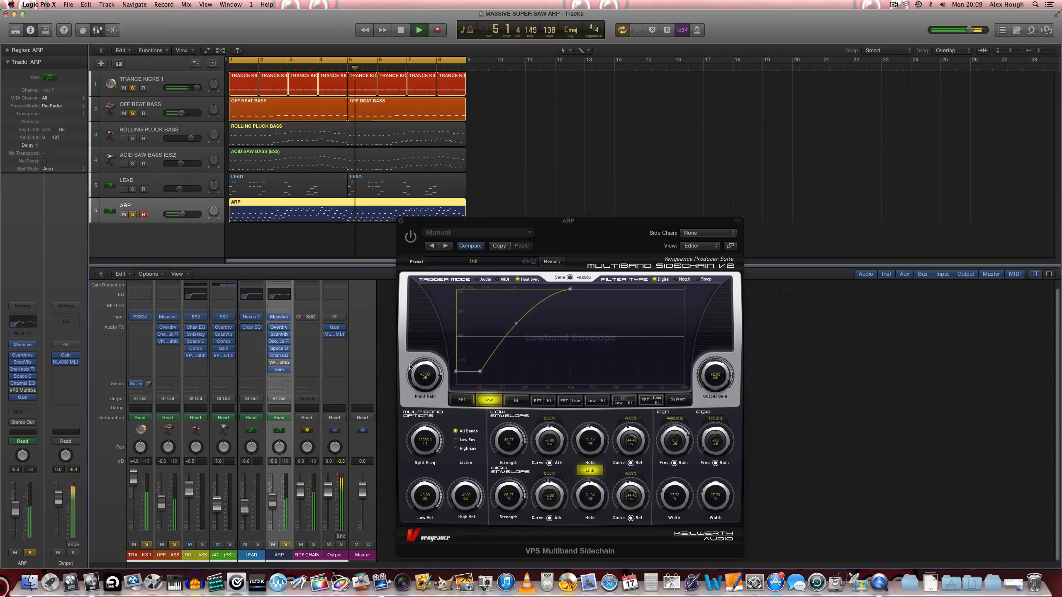
click(412, 238)
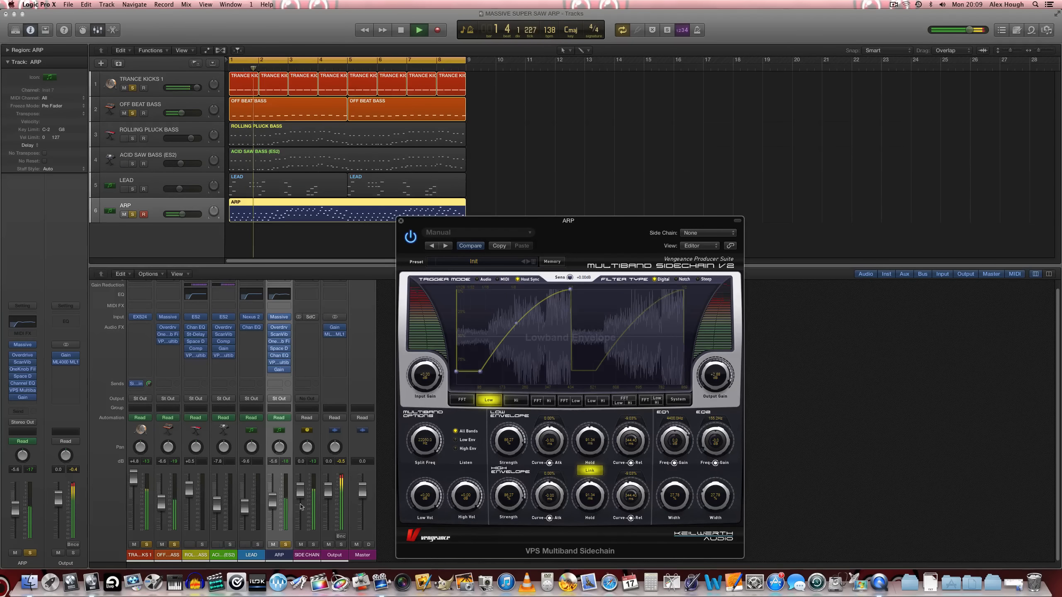
- Clear all solos to hear the full mix and lower the ARP channel's volume to -6.2 dB
drag(274, 503, 274, 504)
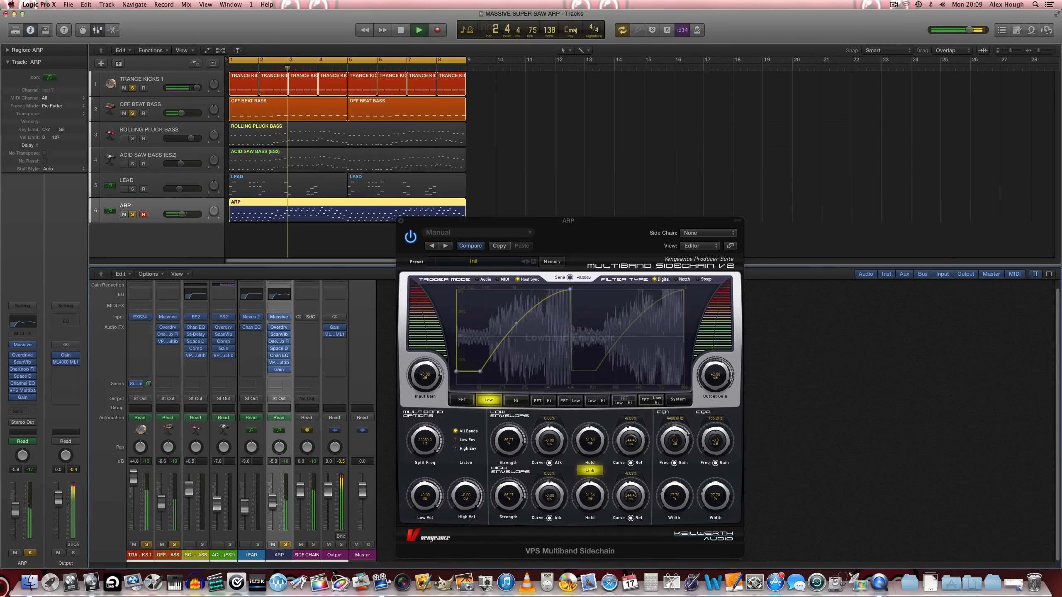
alt+click(286, 544)
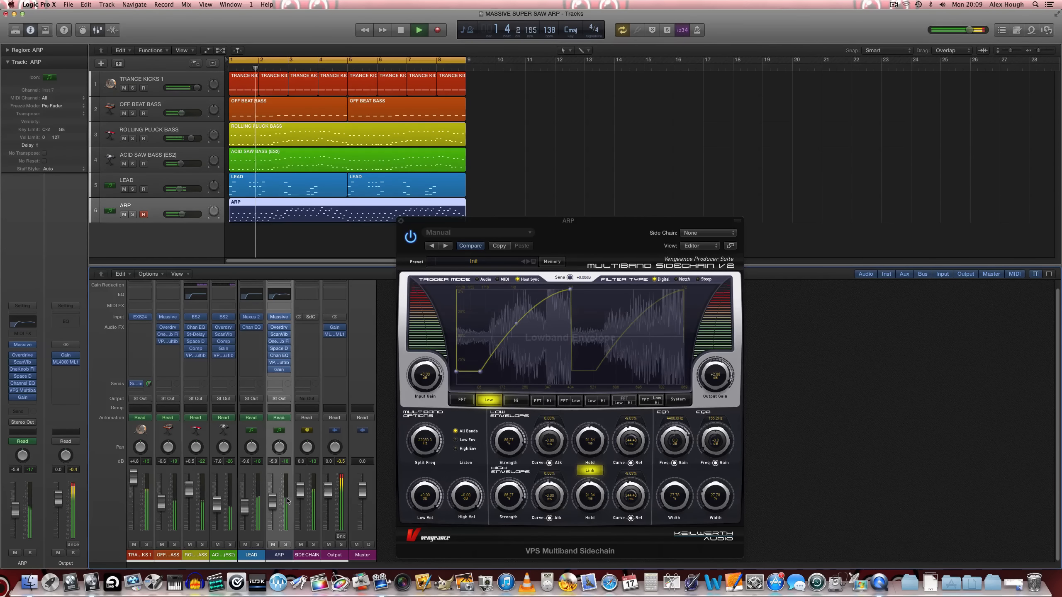
drag(273, 502, 273, 503)
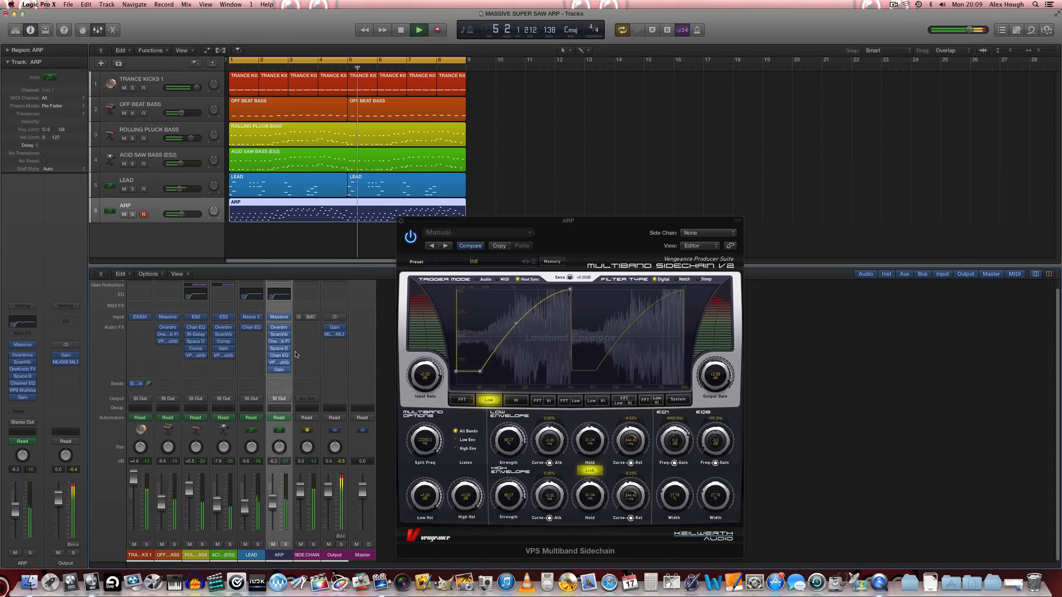
- Open the ARP channel's OneKnob Filter, move its window clear of the sidechain plug-in and turn its filter knob up during playback
click(278, 341)
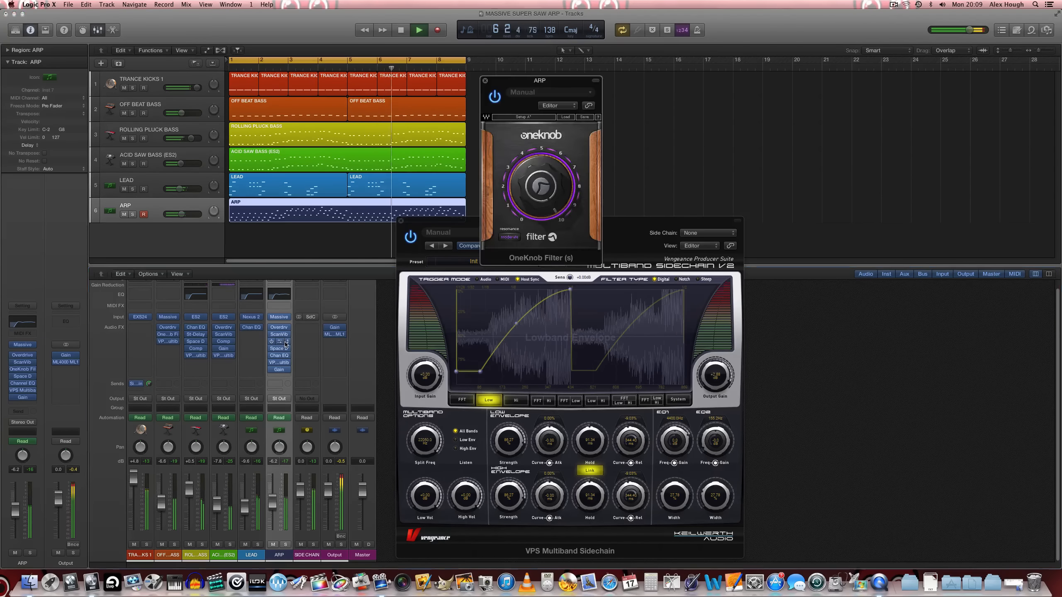
drag(543, 80, 579, 14)
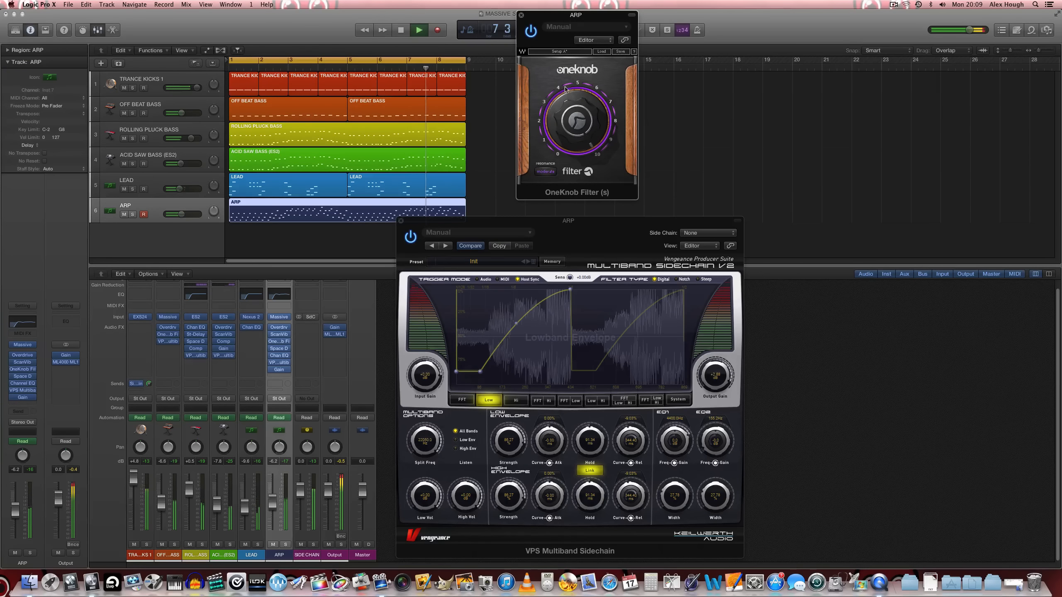
drag(566, 104, 566, 55)
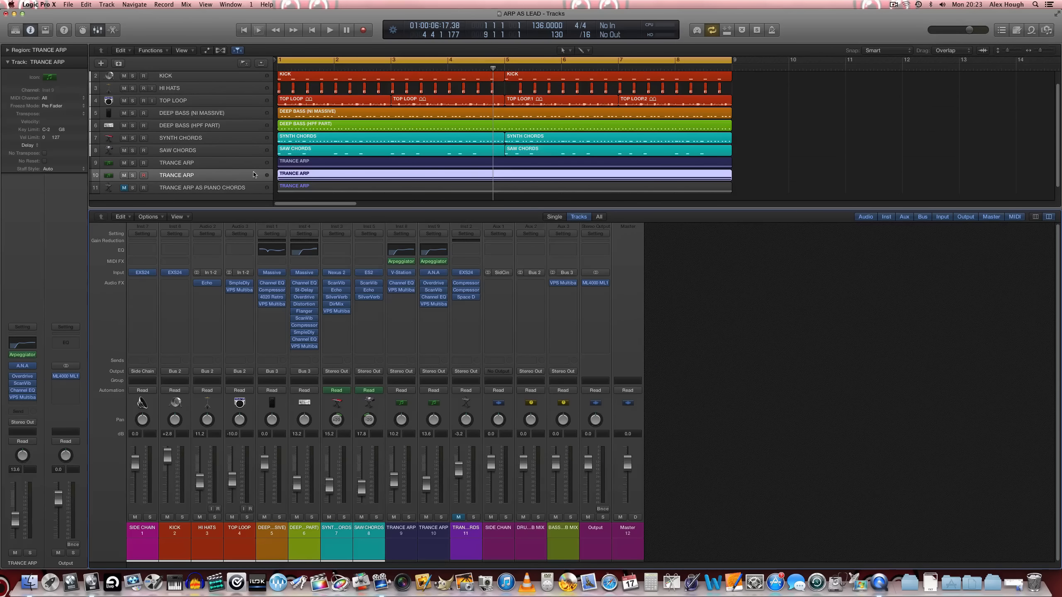
- Select the TRANCE ARP on track 9 in the ARP AS LEAD project, try soloing both TRANCE ARP channels and clear the solos
click(215, 163)
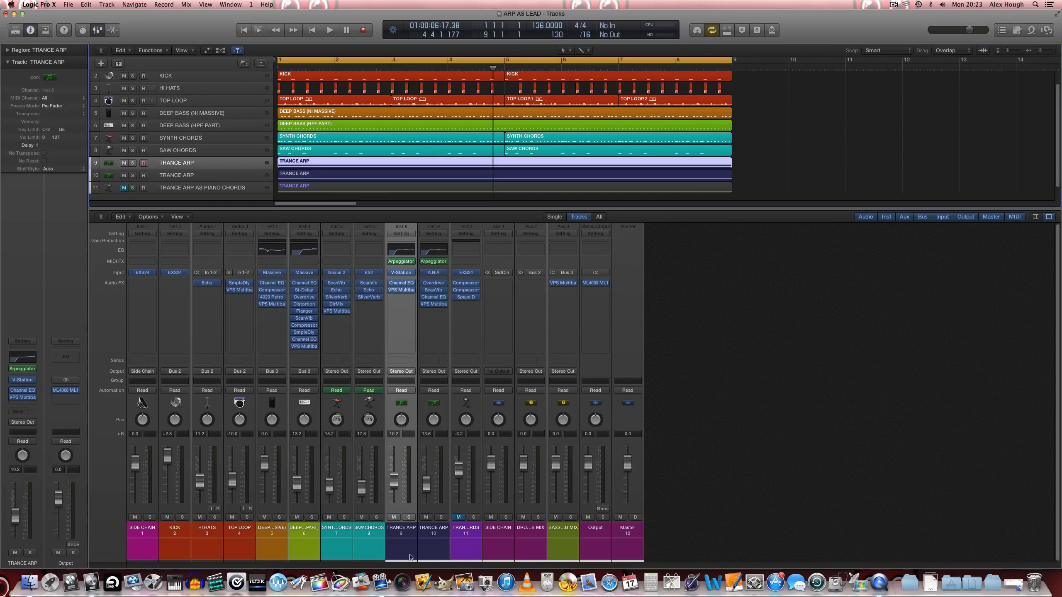
click(411, 518)
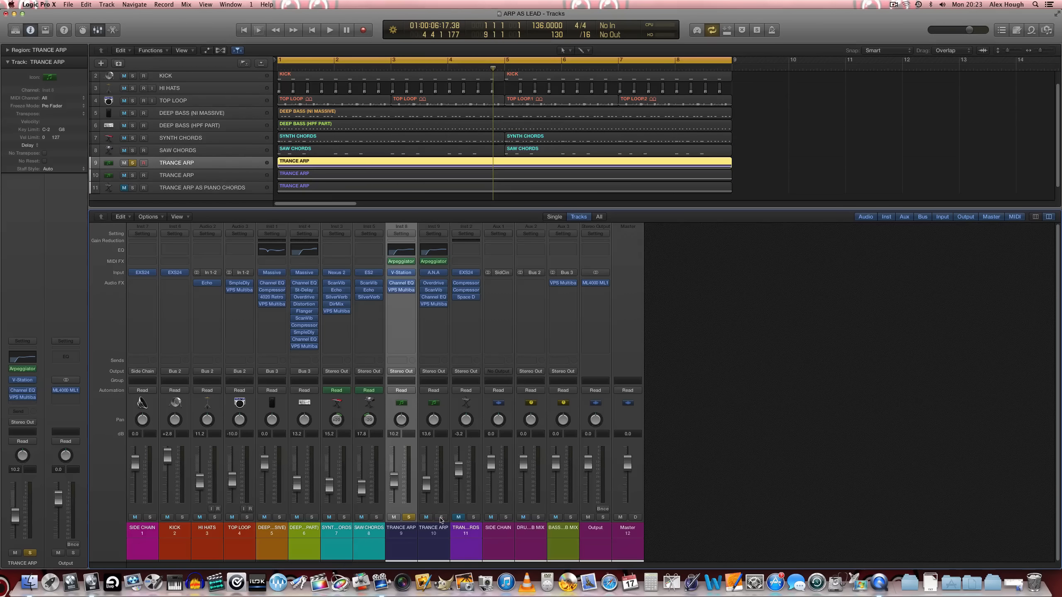
click(441, 517)
alt+click(440, 517)
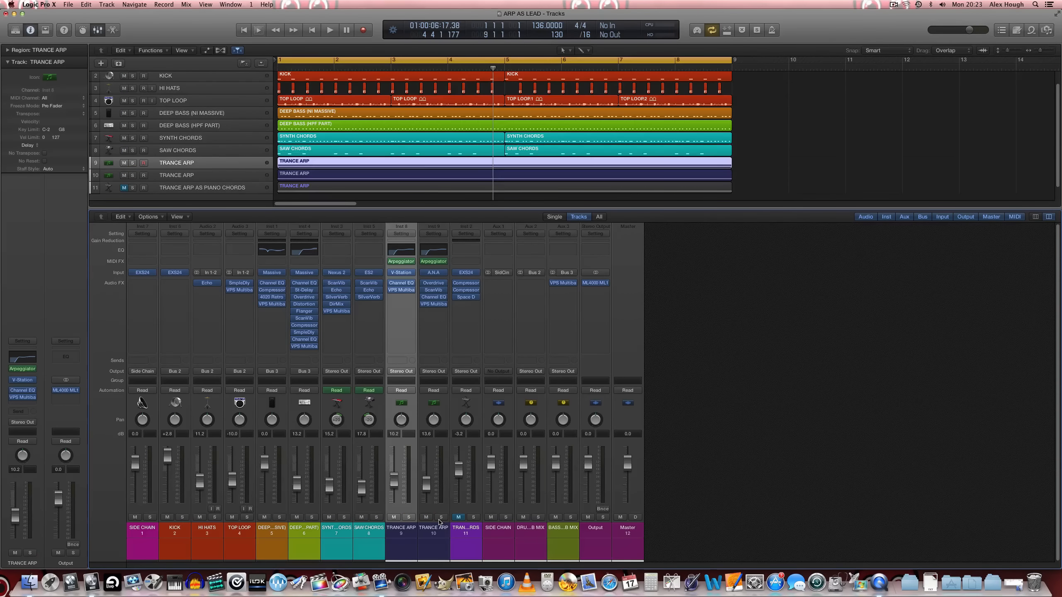
- Open track 9's TRANCE ARP region in a full-screen Piano Roll and enlarge its notes from bar 1
double_click(393, 166)
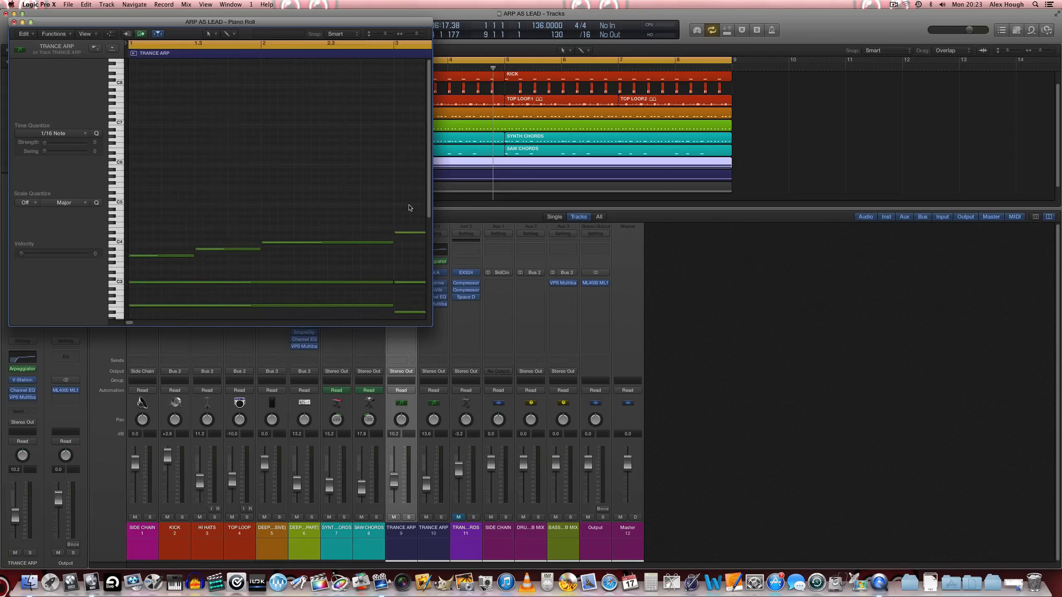
click(32, 22)
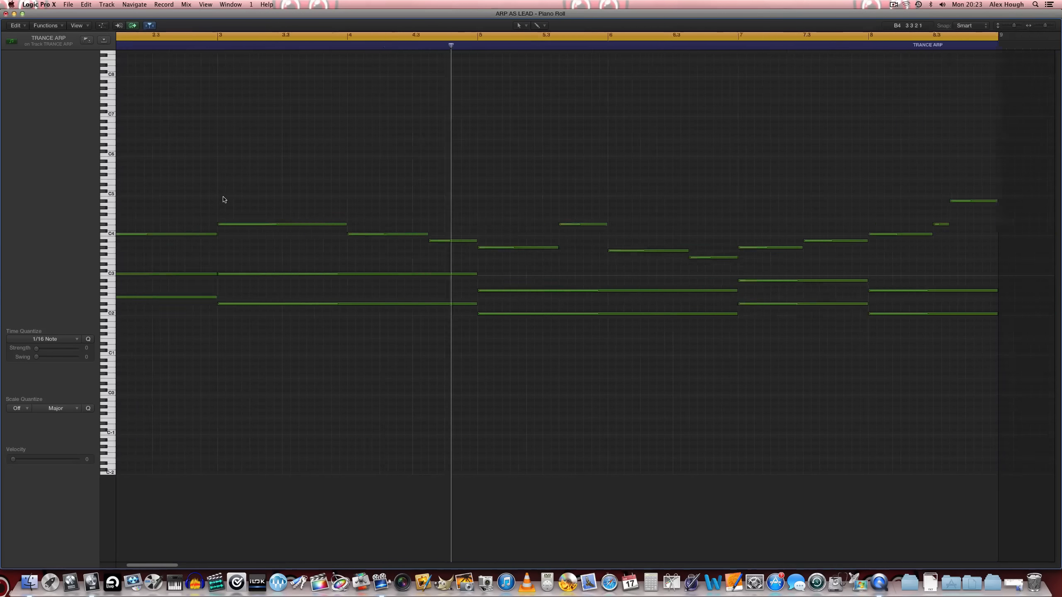
scroll(223, 199, left, 5)
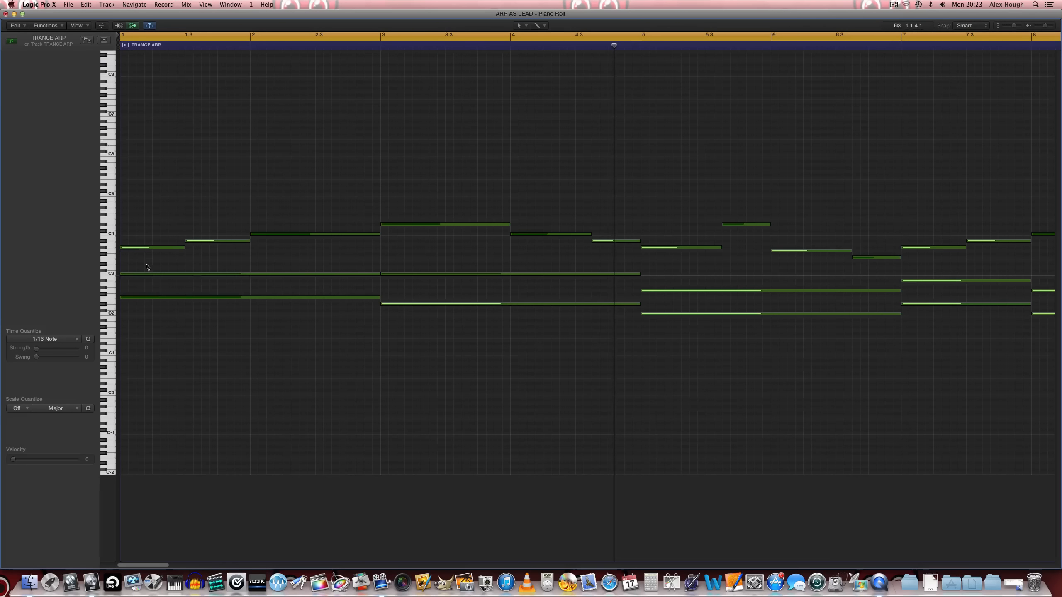
key(super+Down)
key(super+Down)
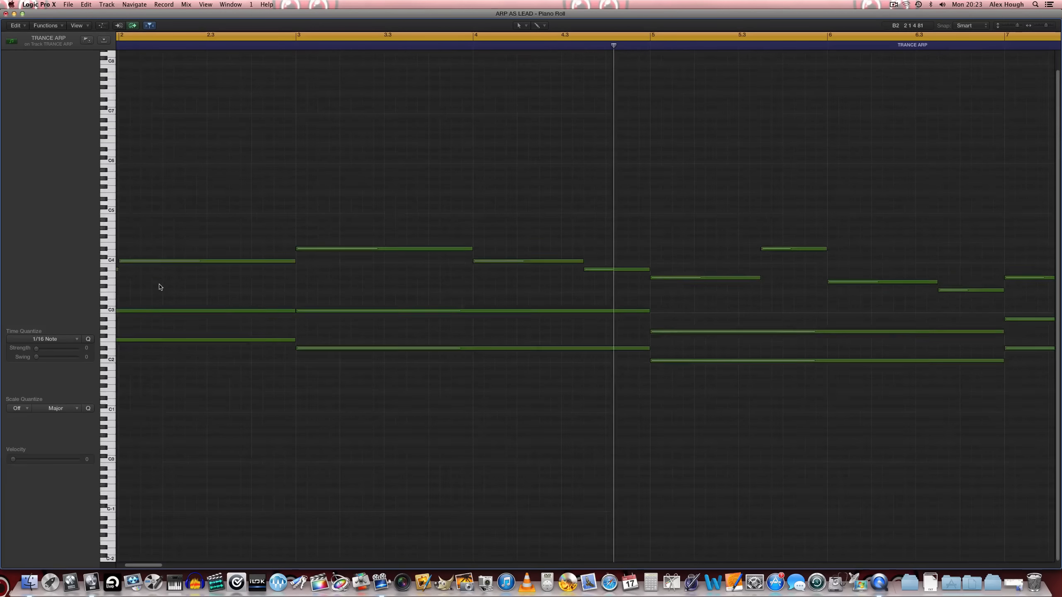
key(super+Right)
- Examine the TRANCE ARP's upper melody notes and sustained lower notes in the opening bars, and close the Piano Roll
drag(152, 244, 164, 275)
click(201, 190)
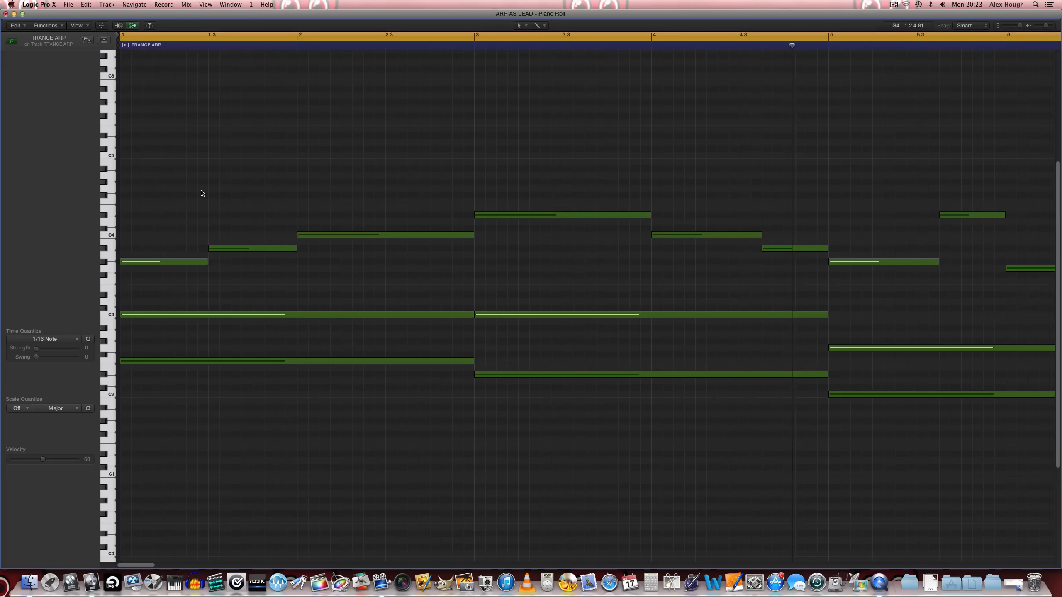
drag(165, 207, 191, 352)
drag(195, 334, 199, 379)
click(205, 341)
click(6, 14)
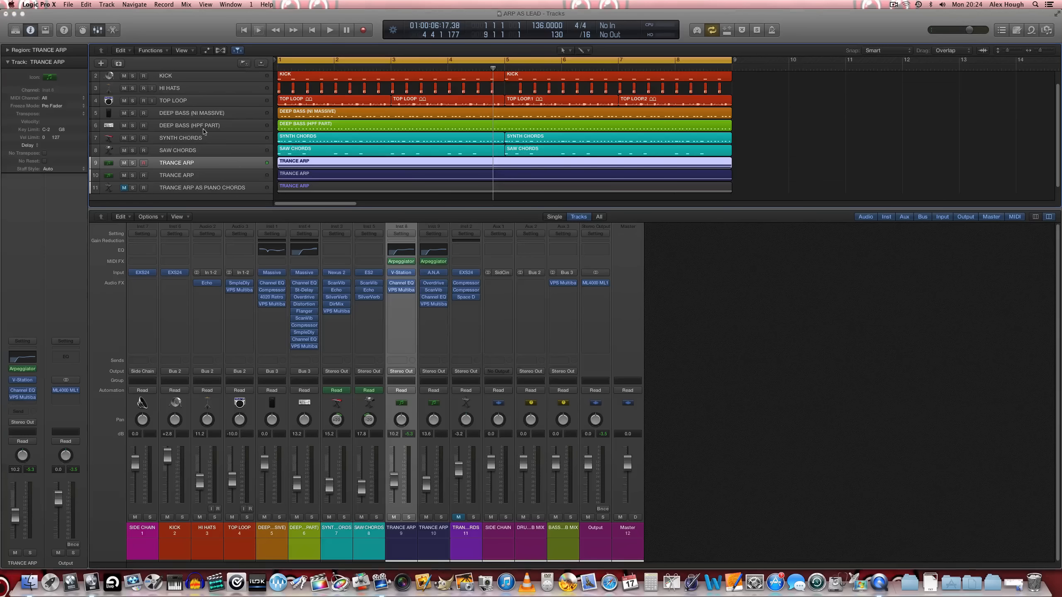
- Solo track 9's TRANCE ARP, reopen it in the Piano Roll, return the playhead to bar 1 and fit all eight bars in view
click(131, 162)
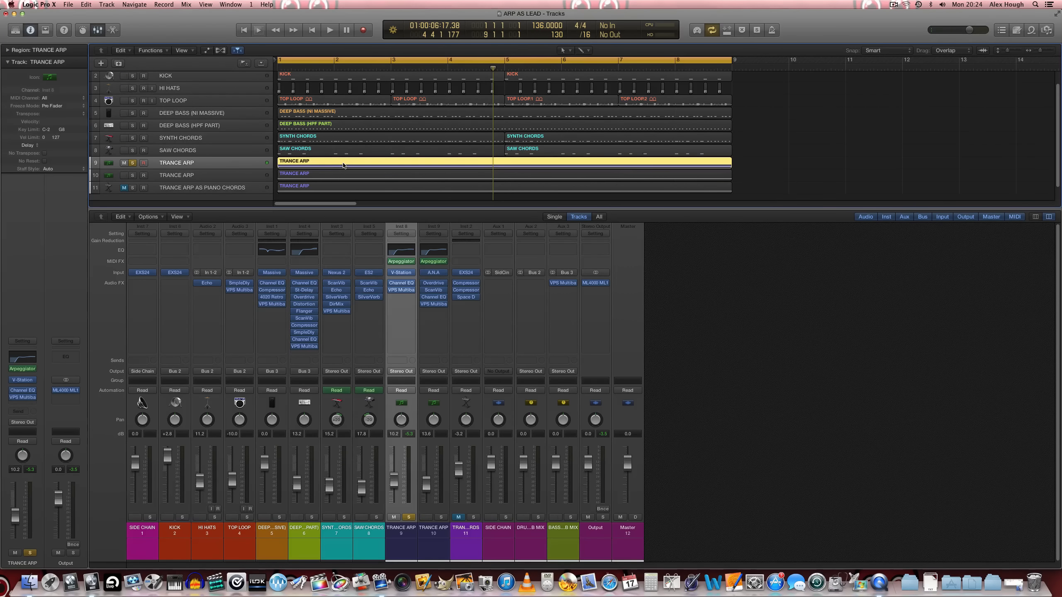
key(super+4)
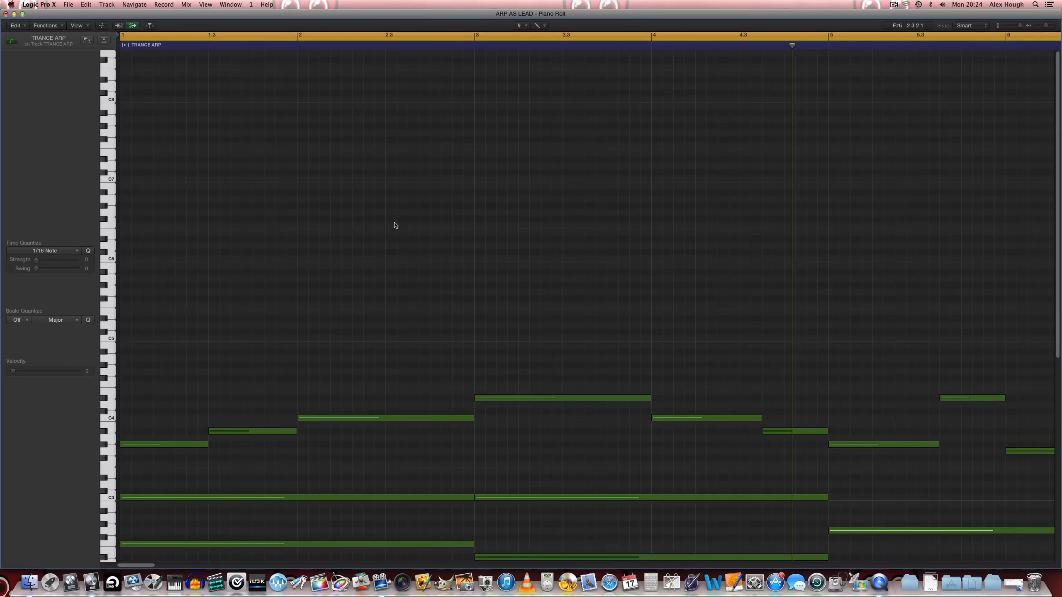
scroll(395, 227, down, 5)
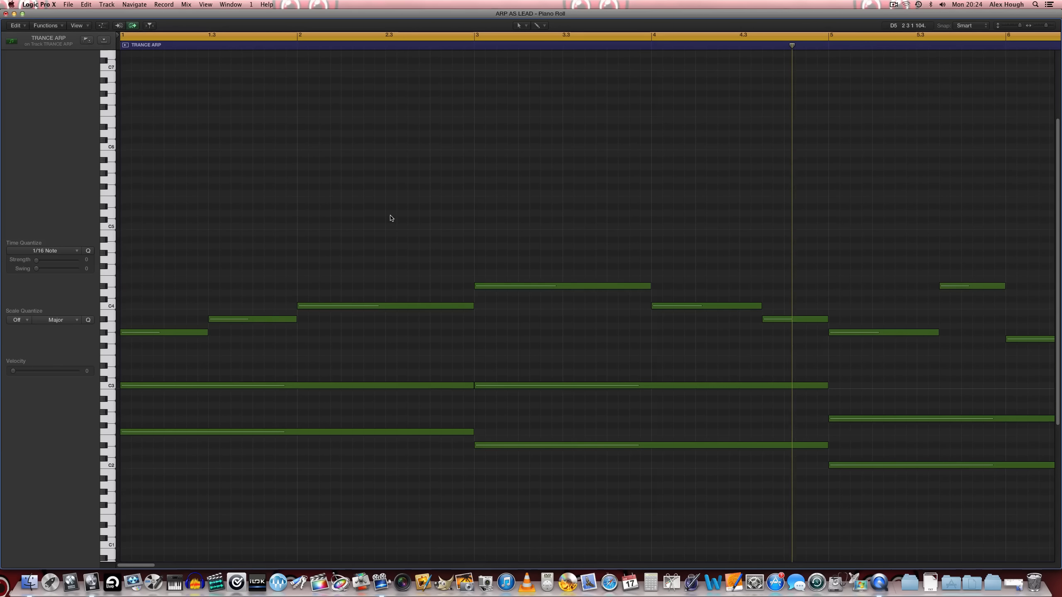
key(Return)
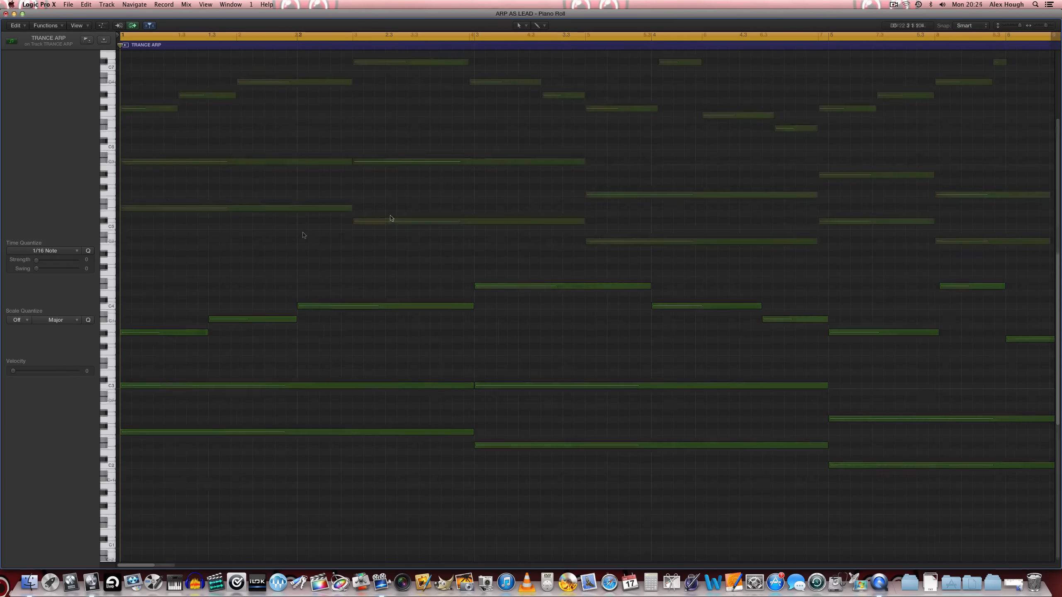
scroll(305, 235, up, 5)
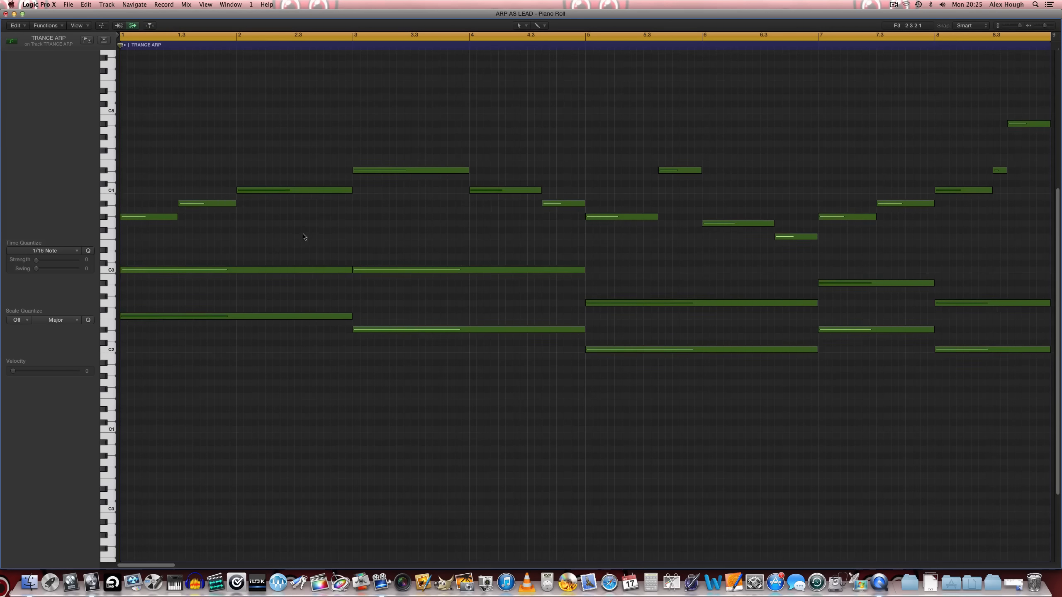
- Play the TRANCE ARP region in the Piano Roll with its melody and sustained lower notes in view
scroll(305, 236, up, 1)
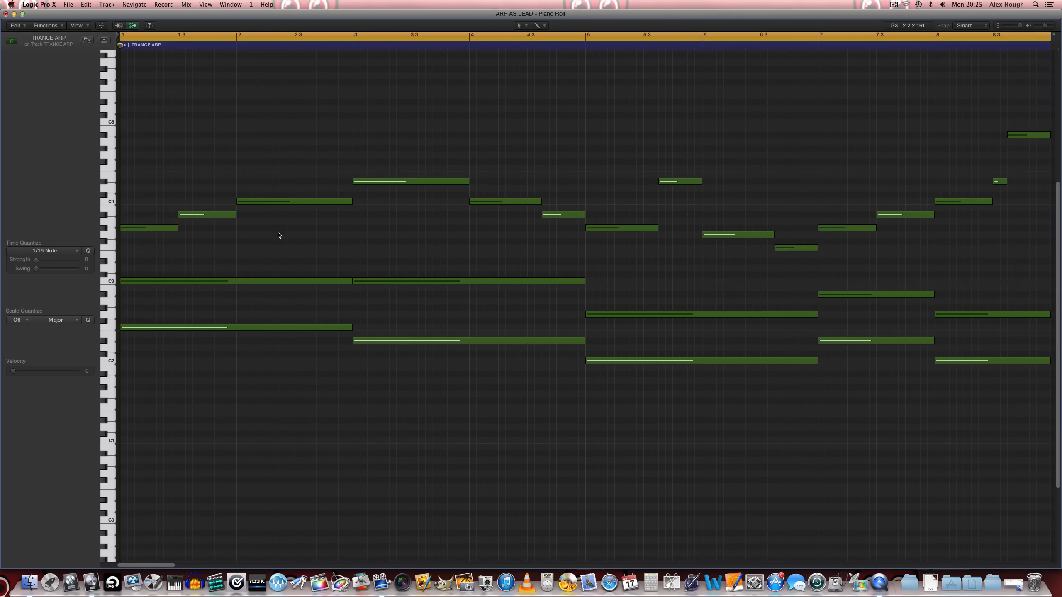
key(space)
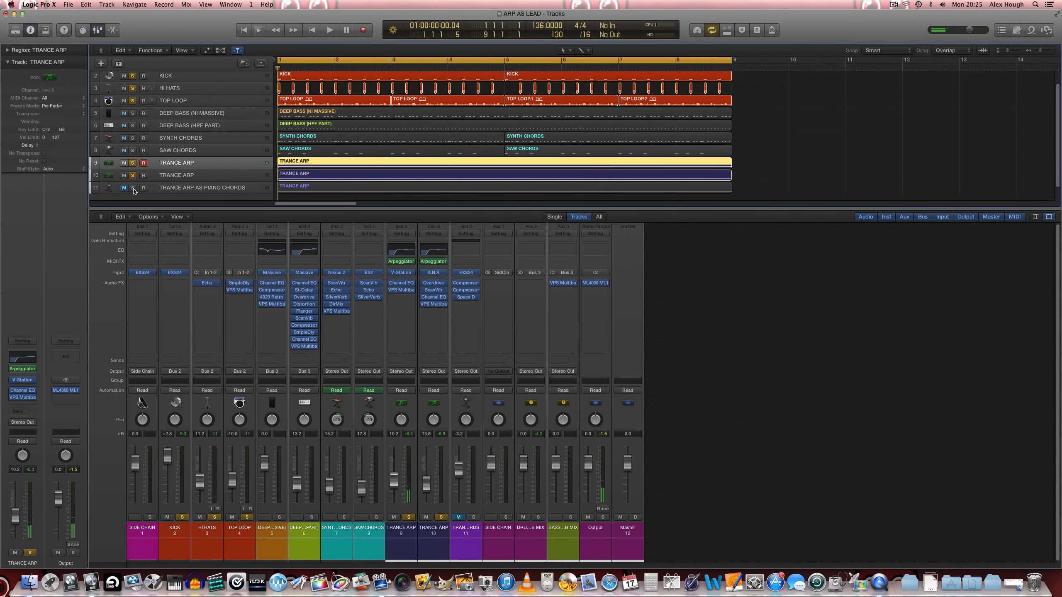
- Solo the TRANCE ARP AS PIANO CHORDS track and clear the solos on both TRANCE ARP tracks and the drum tracks
click(133, 187)
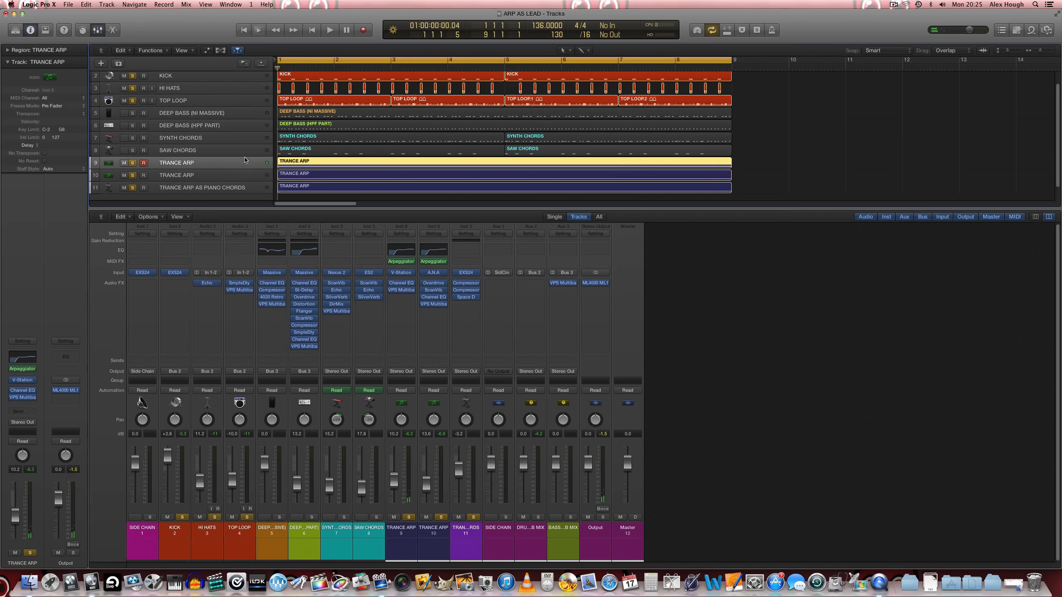
click(133, 176)
click(133, 163)
drag(134, 102, 140, 57)
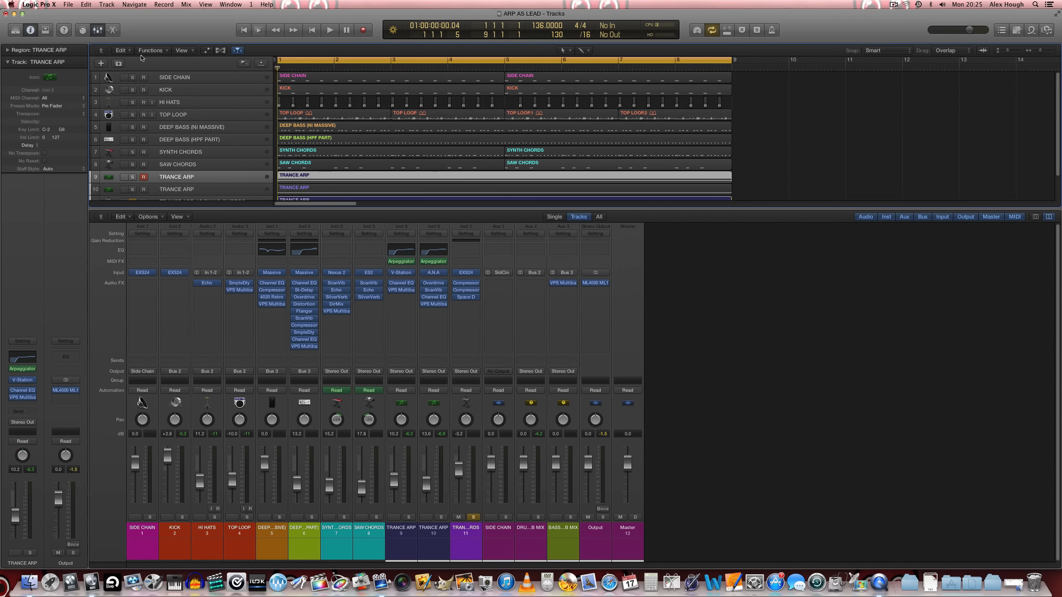
- Open track 11's piano chords region in the Piano Roll, audition its notes from bar 1 and close the editor
scroll(256, 148, down, 3)
click(294, 172)
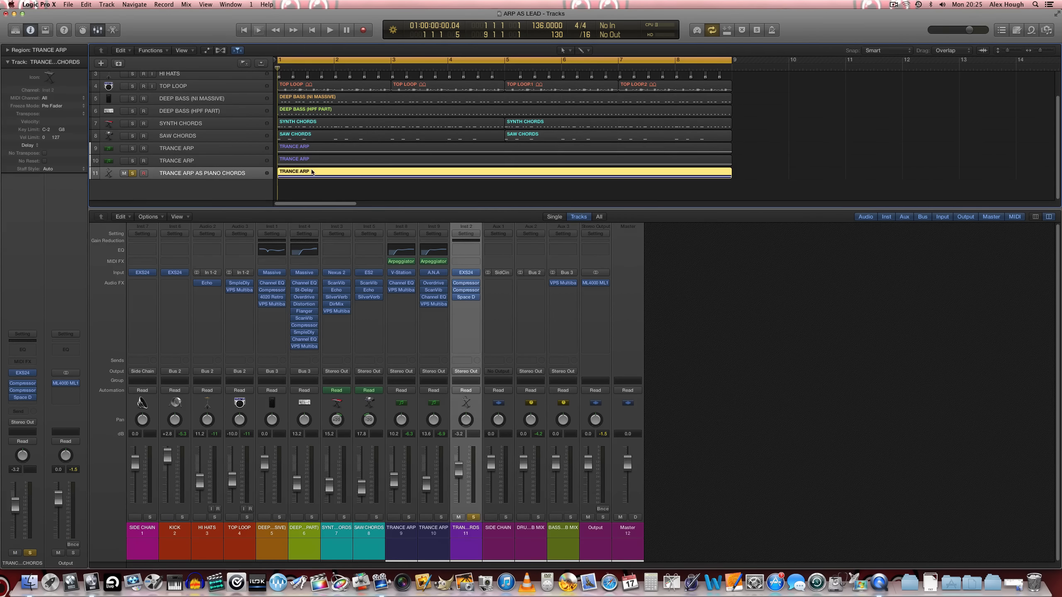
double_click(311, 172)
key(space)
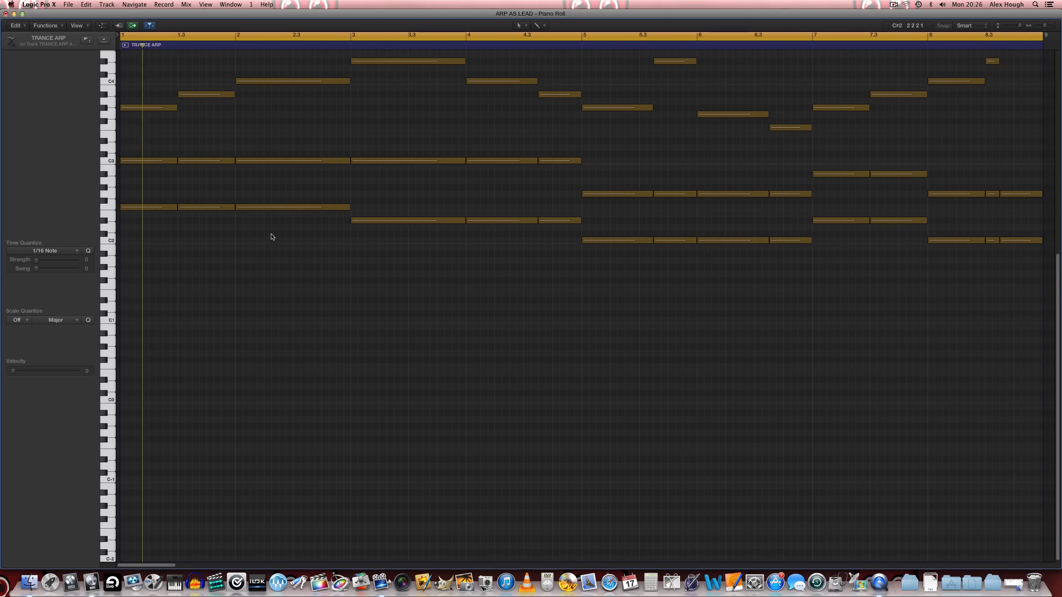
key(super+w)
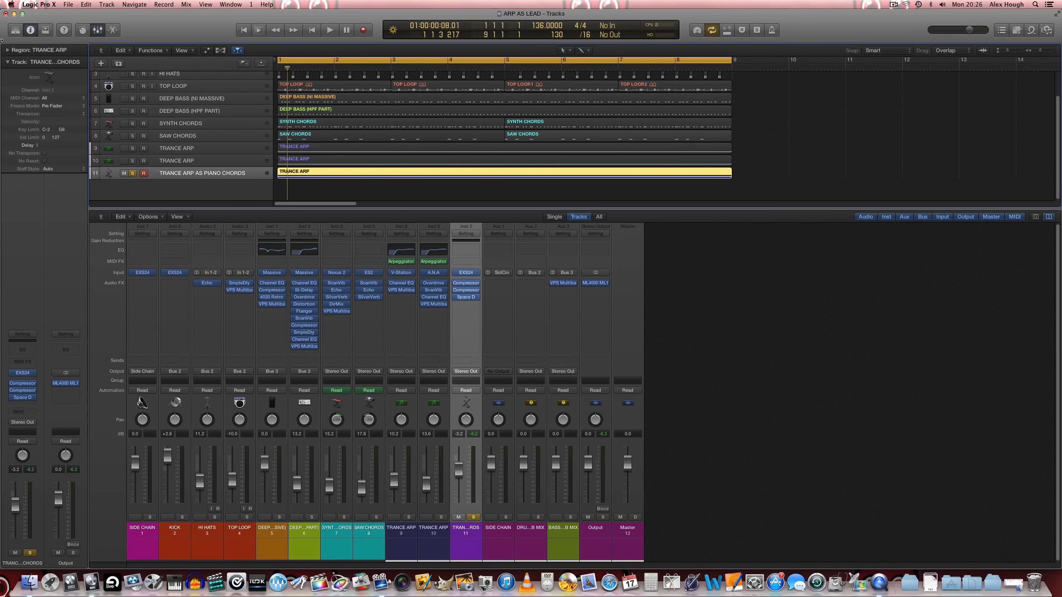
- Clear the solo on the TRANCE ARP AS PIANO CHORDS track, mute it and deselect its region
click(131, 173)
click(123, 173)
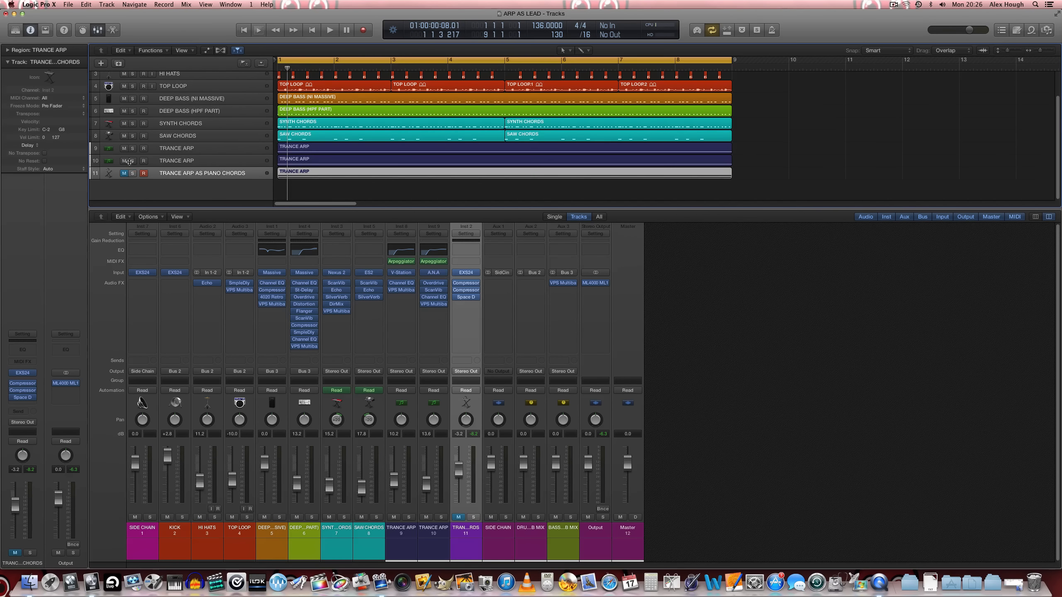
click(781, 158)
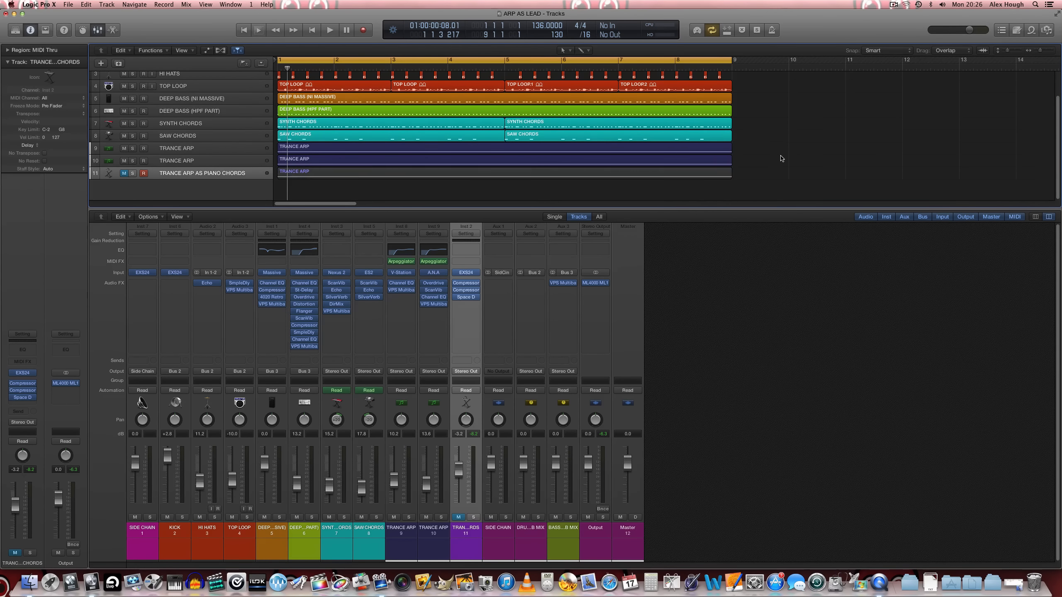
- Play the full arrangement from bar 1 and turn off Cycle mode during playback
key(Return)
scroll(411, 104, up, 1)
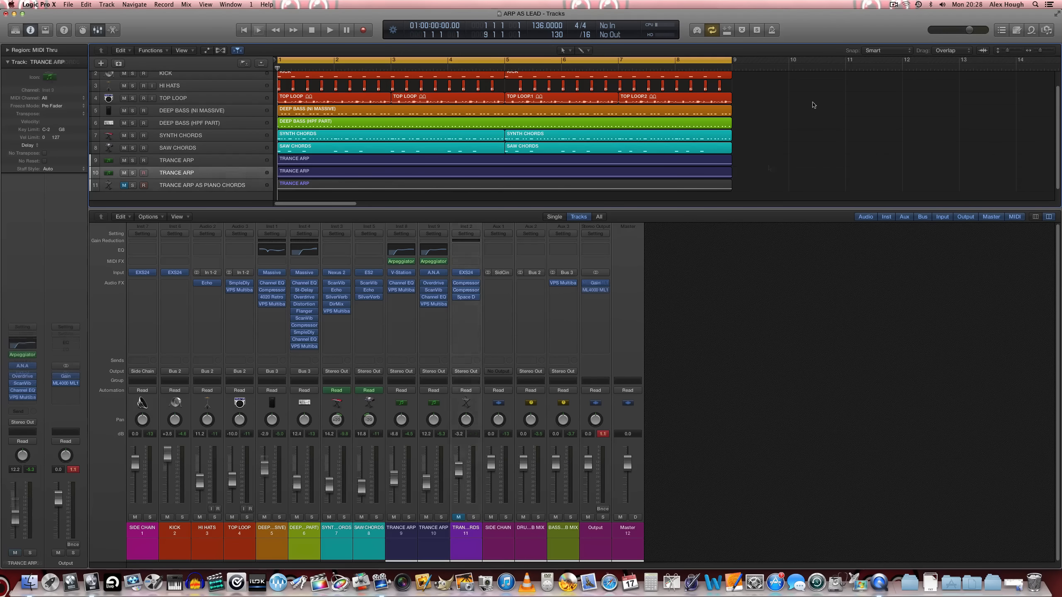
key(space)
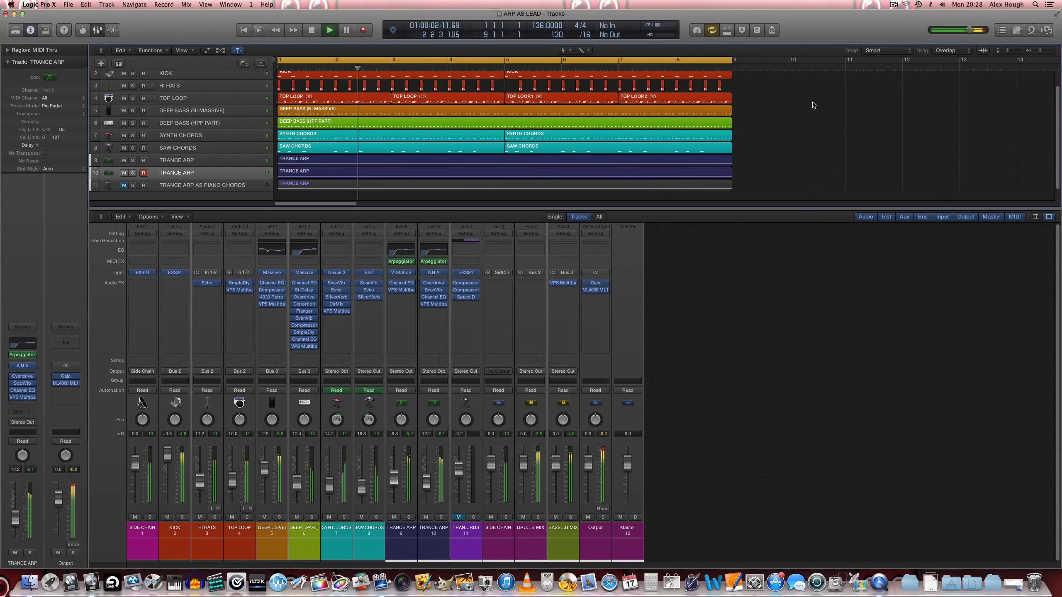
key(c)
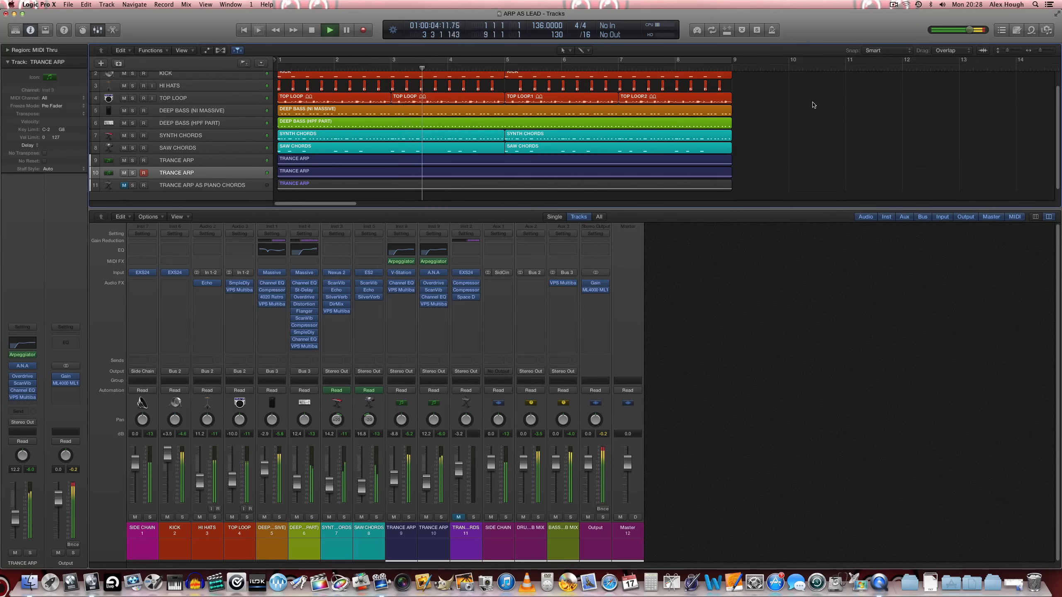